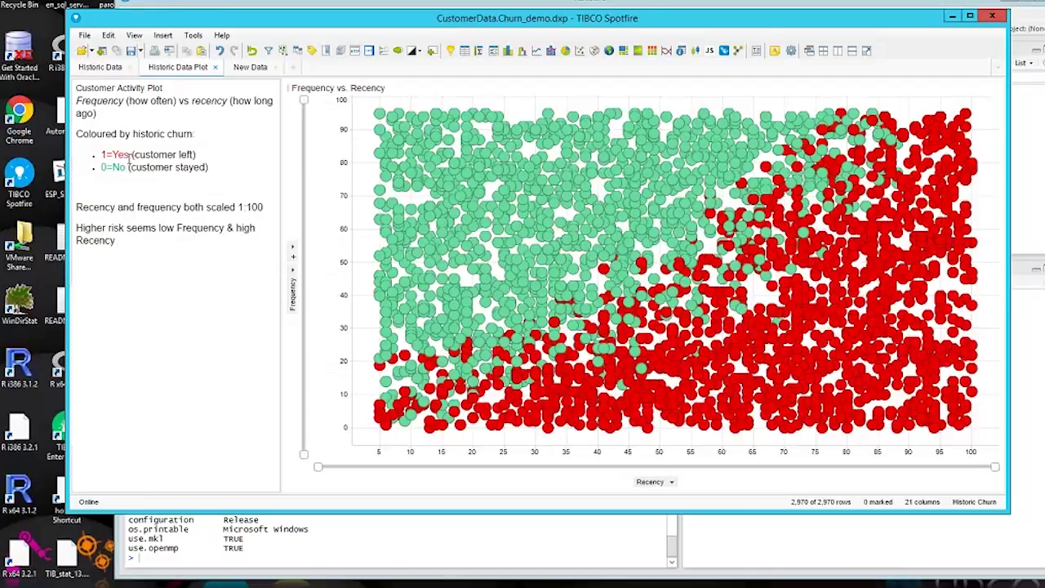
# Switch to RStudio and copy lines 7 to 37 of glm_train.R, the data function part of the script
pyautogui.moveTo(827, 284)
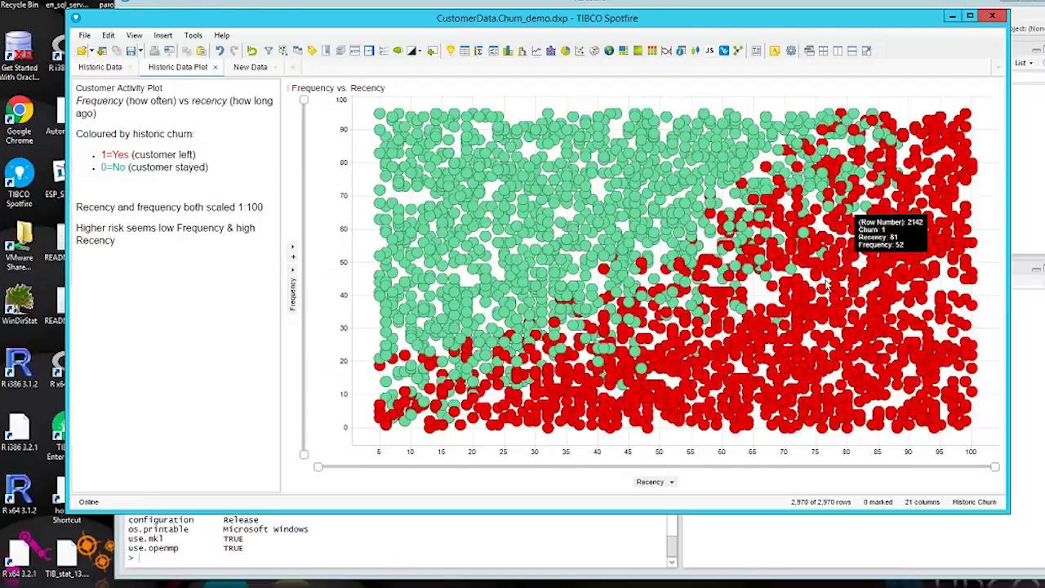
pyautogui.moveTo(624, 285)
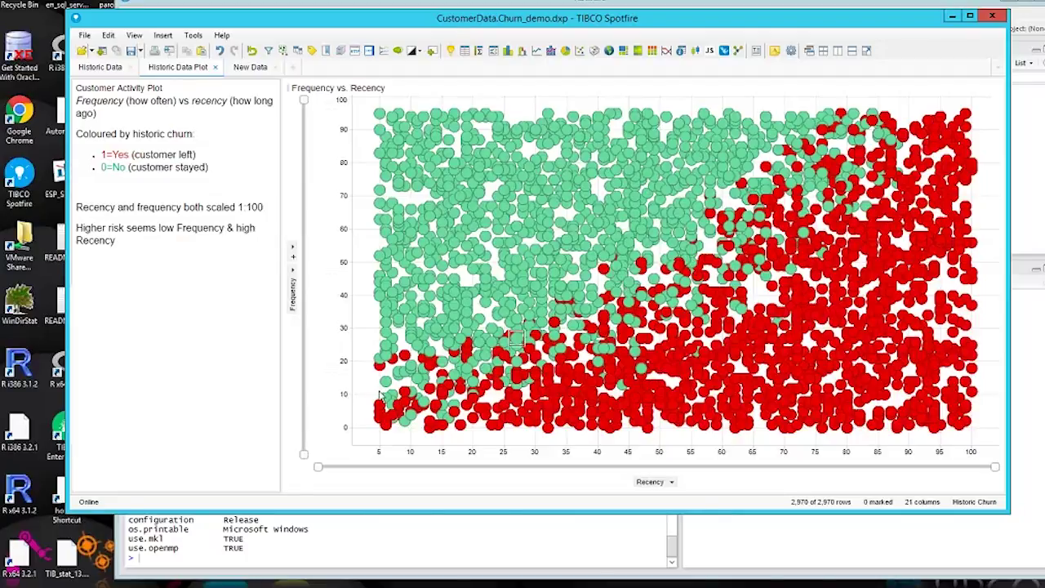
pyautogui.click(441, 563)
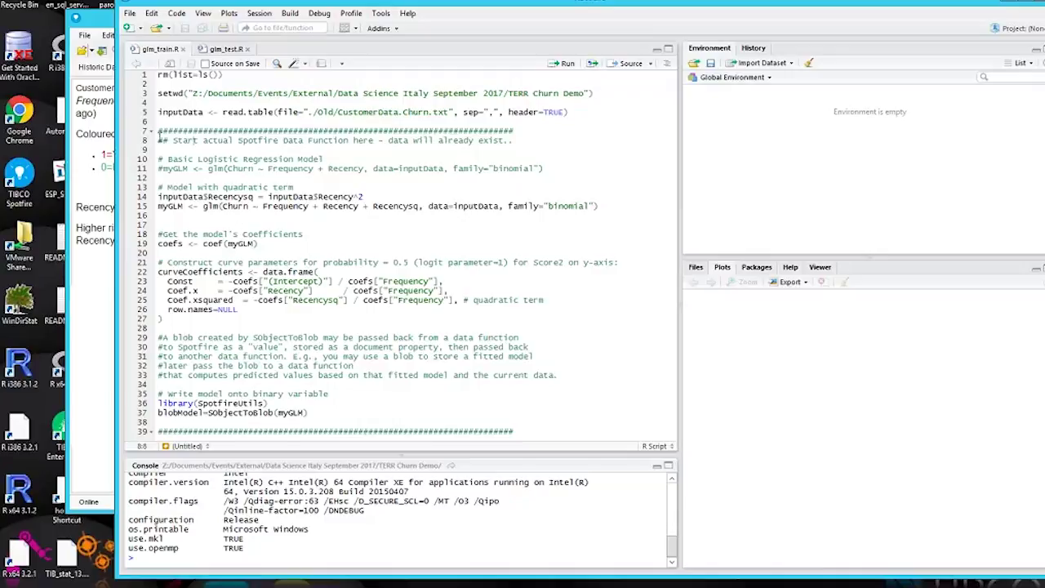
pyautogui.click(159, 131)
pyautogui.moveTo(159, 132); pyautogui.dragTo(341, 415)
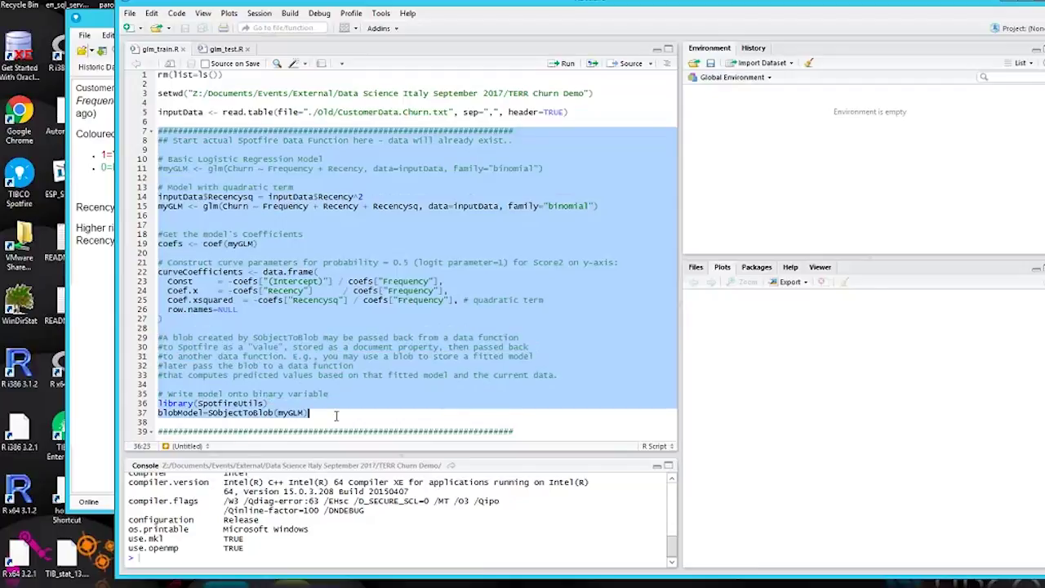
pyautogui.rightClick(305, 371)
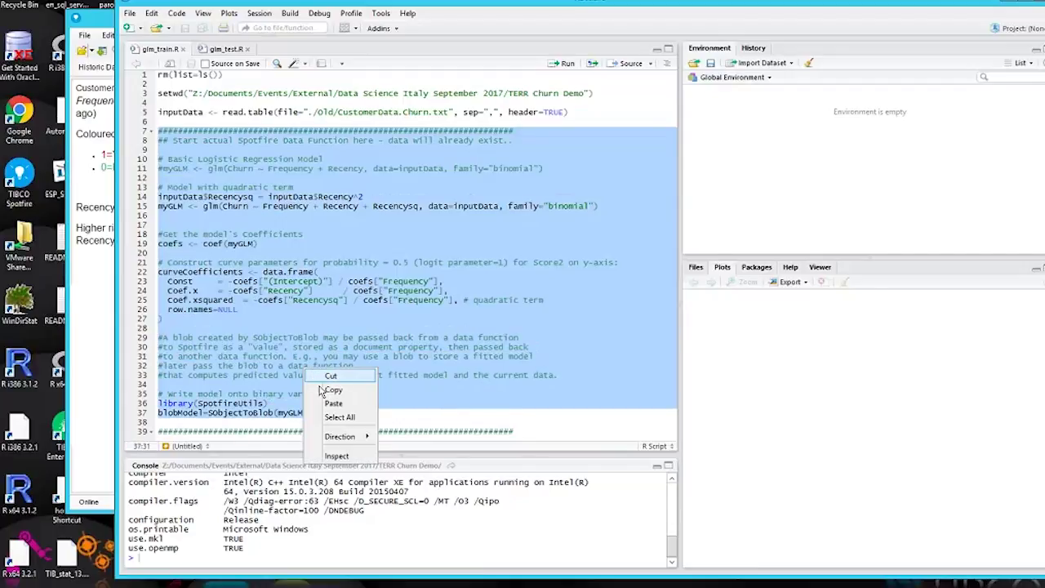
pyautogui.click(328, 391)
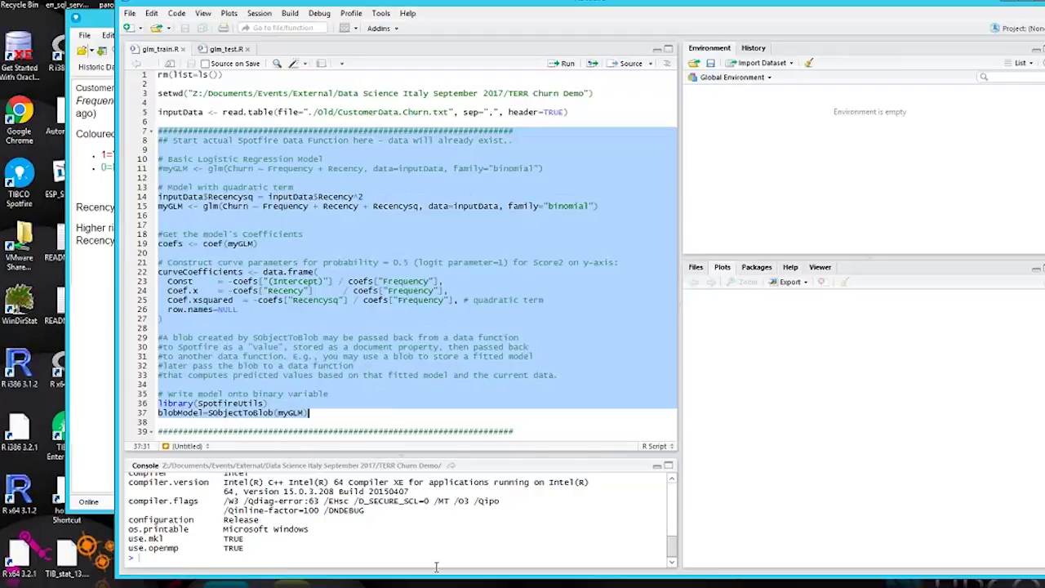
# Switch to Spotfire, begin registering a new data function, paste the copied R code as its script and name it glm_train
pyautogui.hotkey('alt', 'Tab')
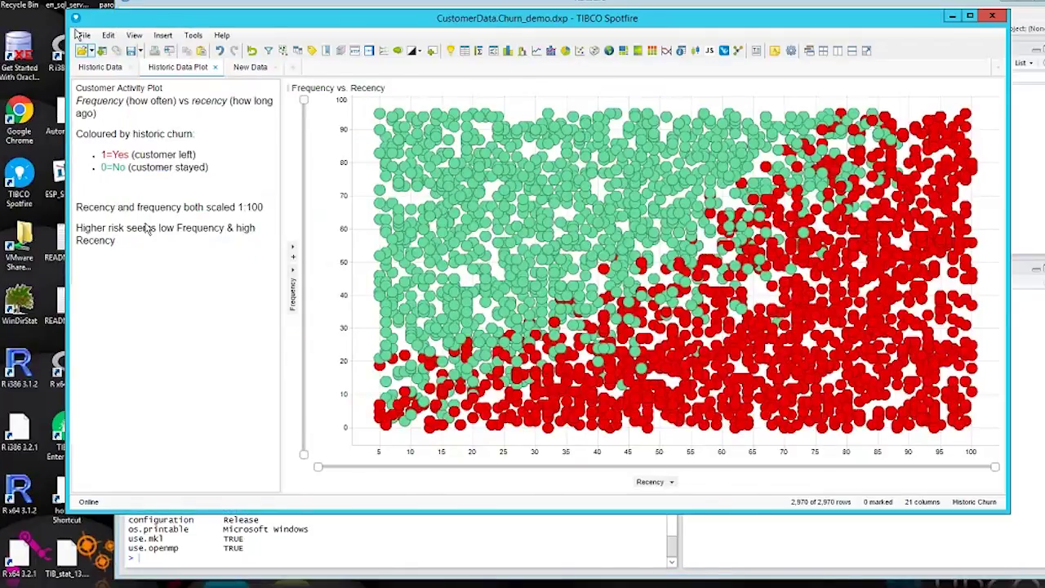
pyautogui.click(108, 35)
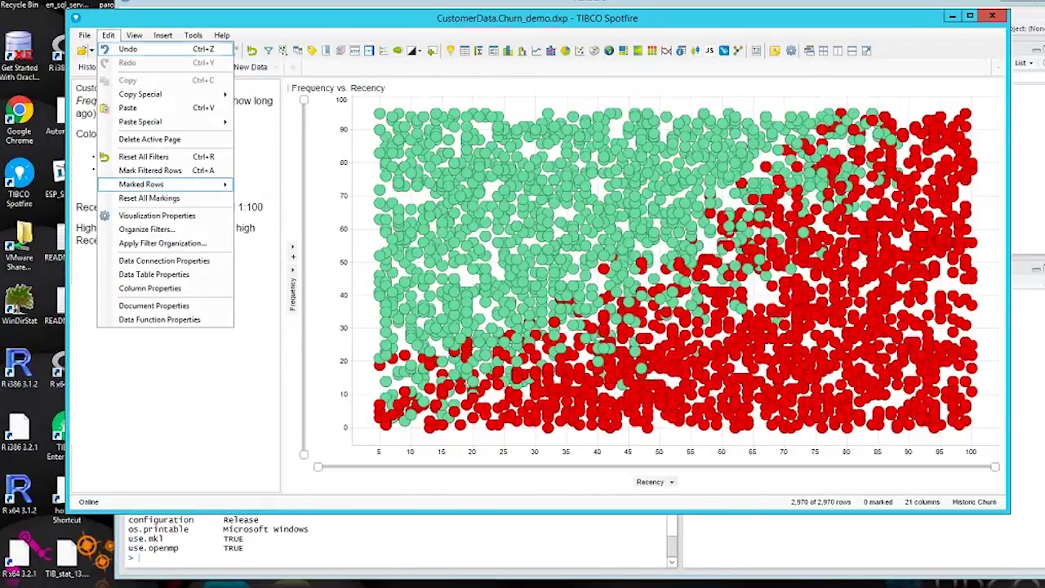
pyautogui.click(147, 319)
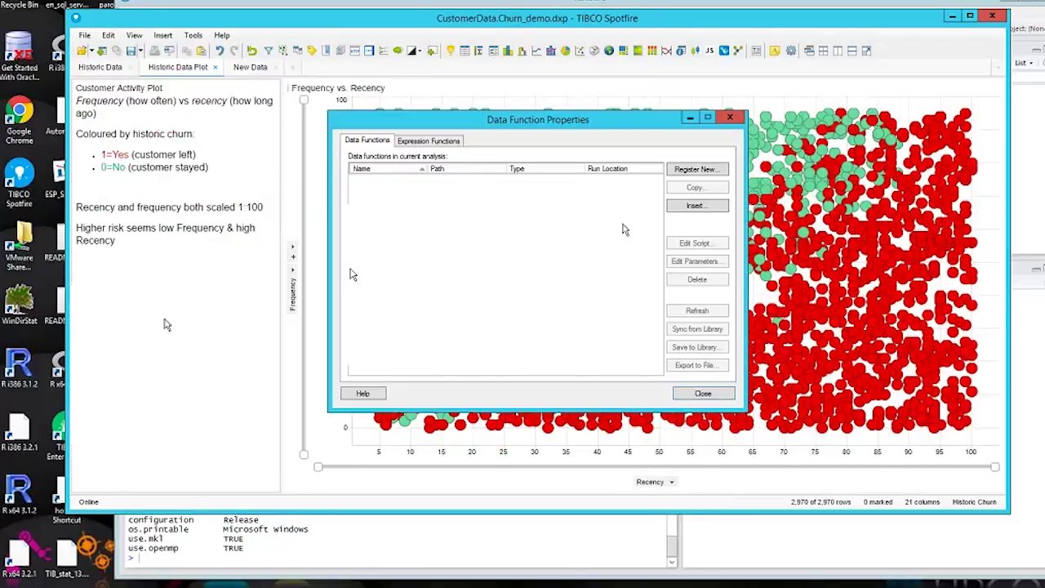
pyautogui.click(687, 170)
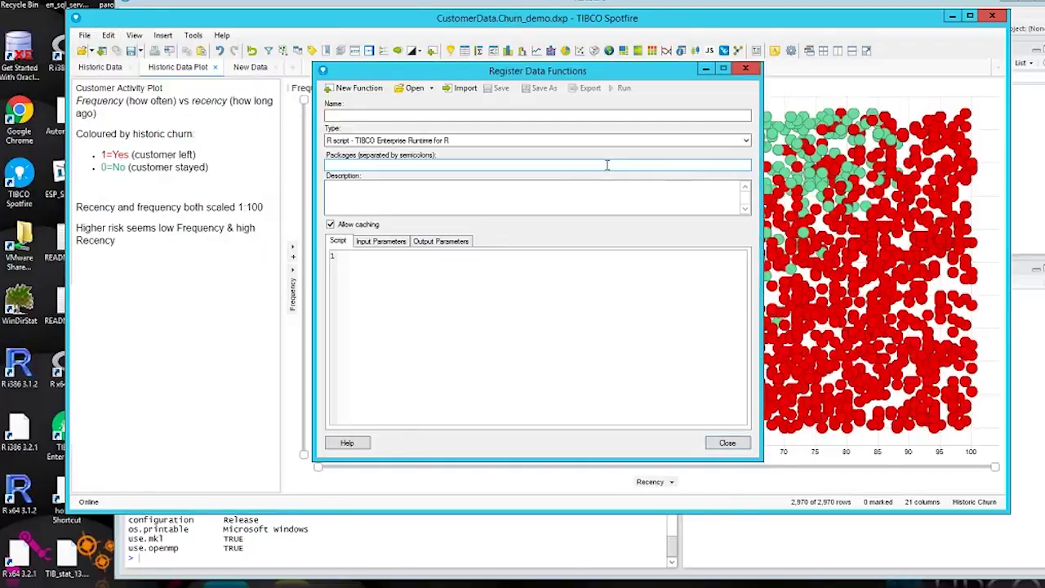
pyautogui.rightClick(437, 306)
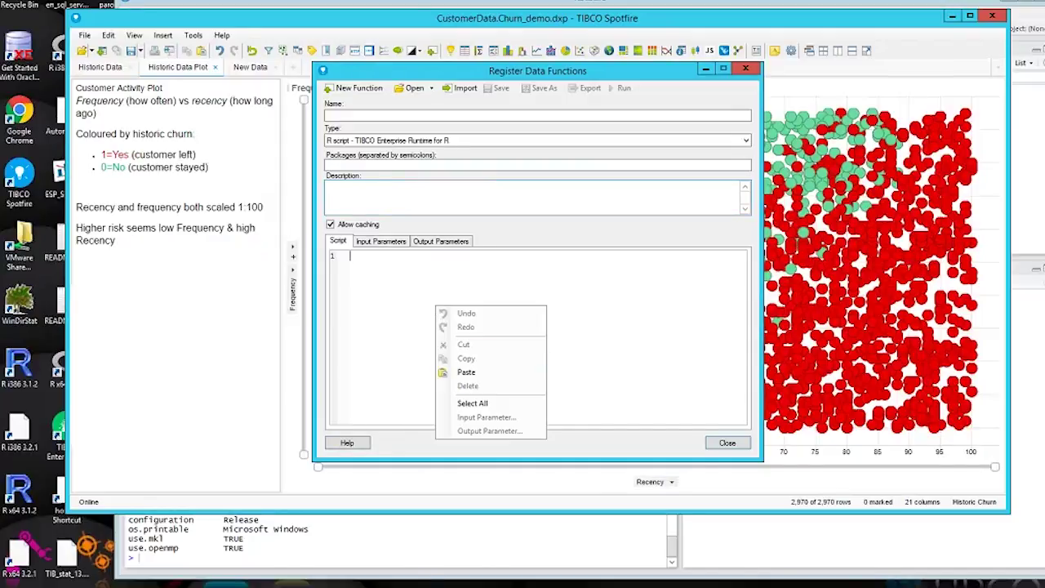
pyautogui.click(464, 372)
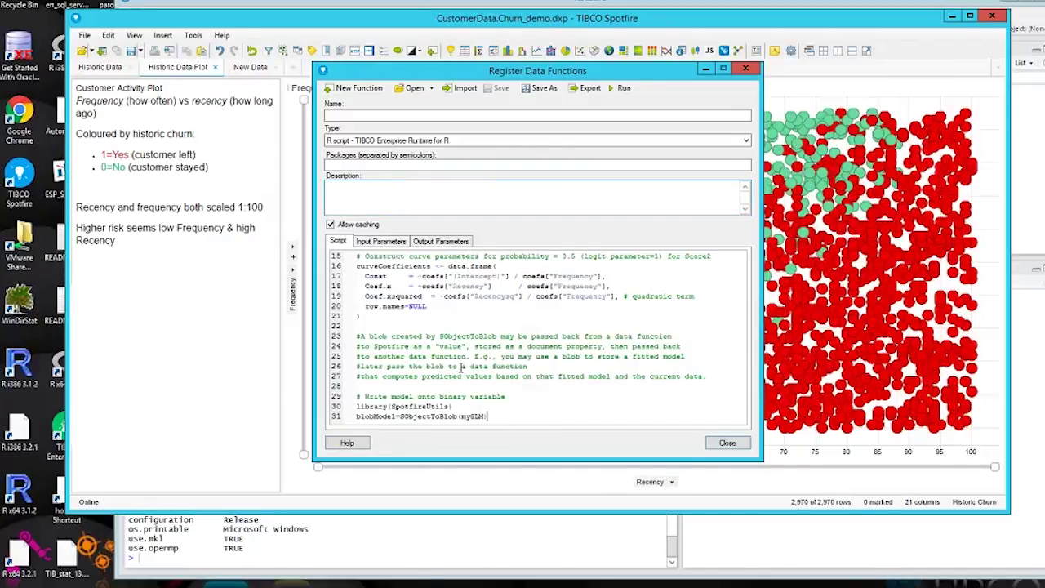
pyautogui.write('gl')
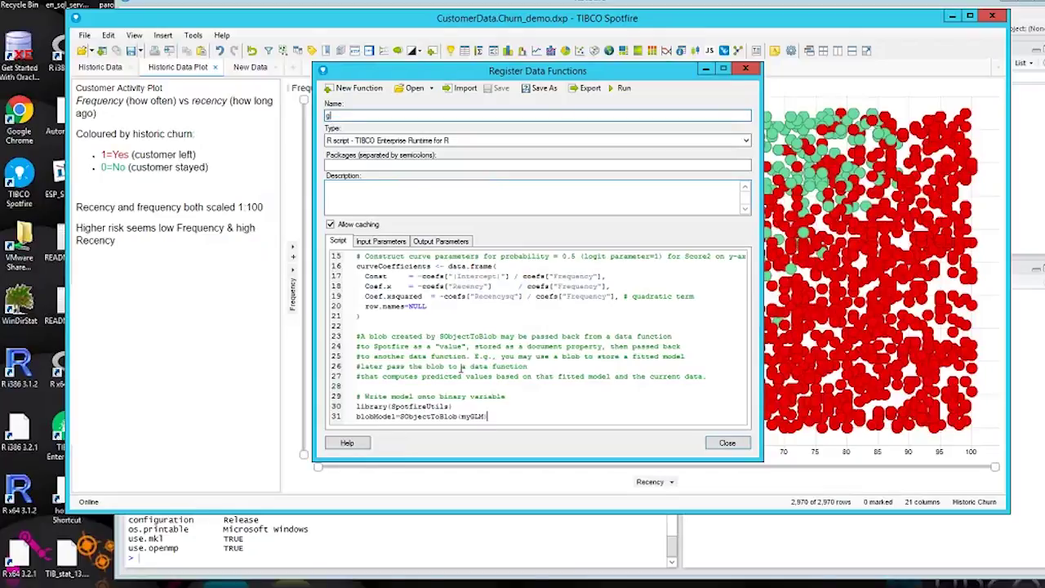
pyautogui.write('m_train')
# Review the pasted script from the quadratic model through the curve coefficients to the SpotfireUtils library and blobModel lines
pyautogui.scroll(5, 373, 292)
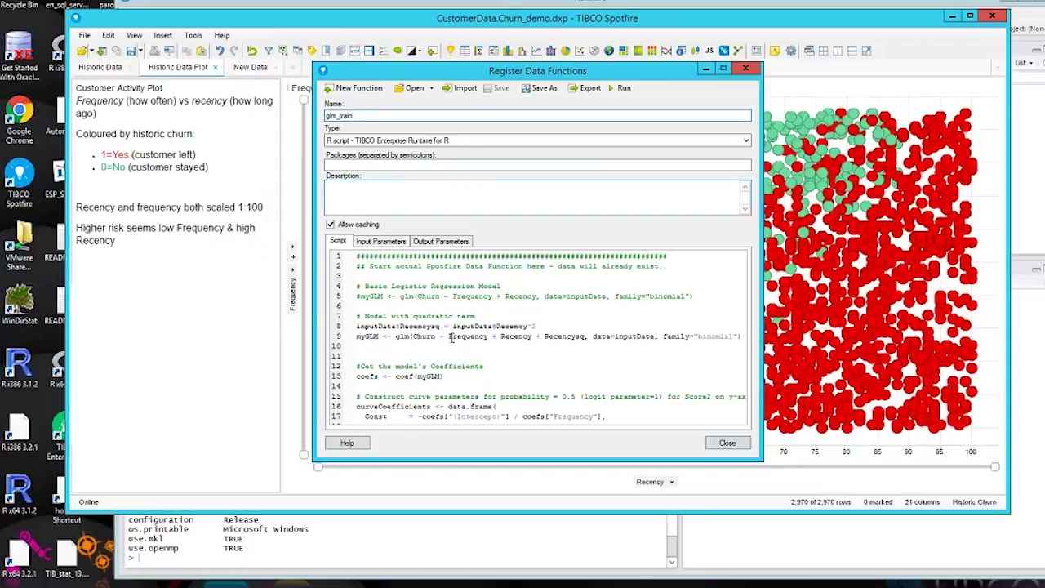
pyautogui.scroll(-1, 451, 337)
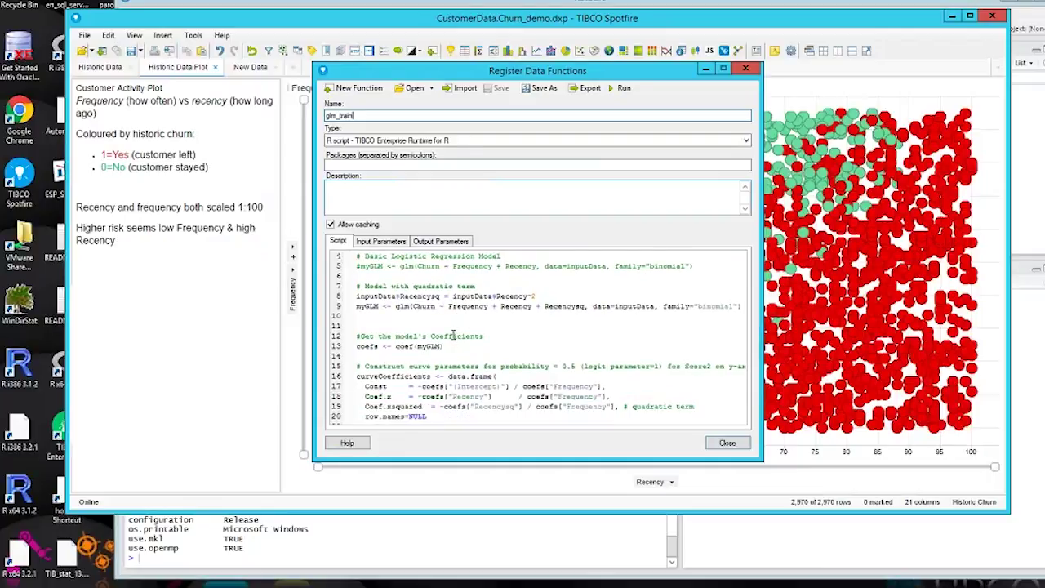
pyautogui.scroll(-2, 386, 337)
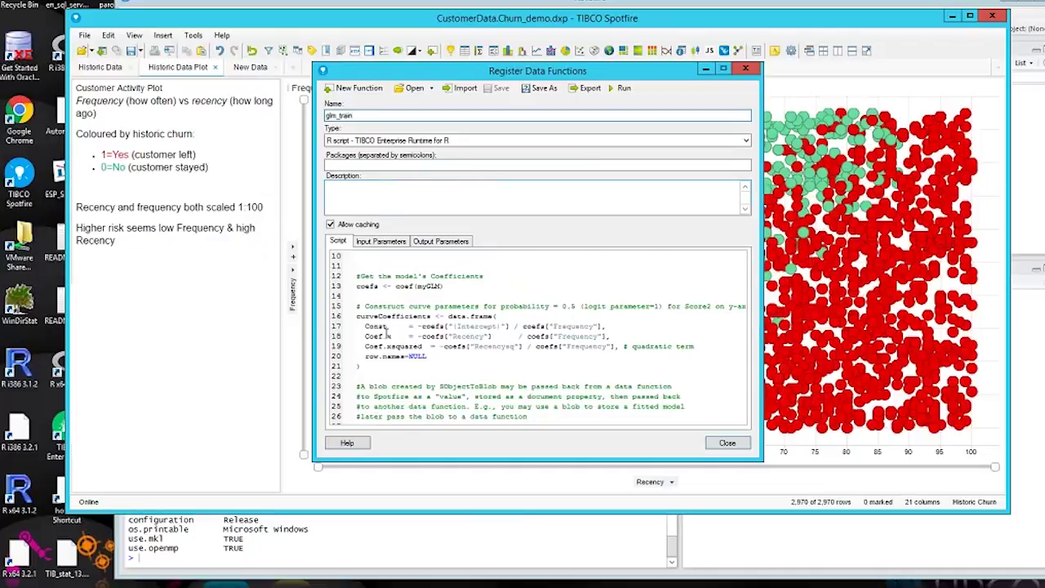
pyautogui.scroll(-2, 417, 381)
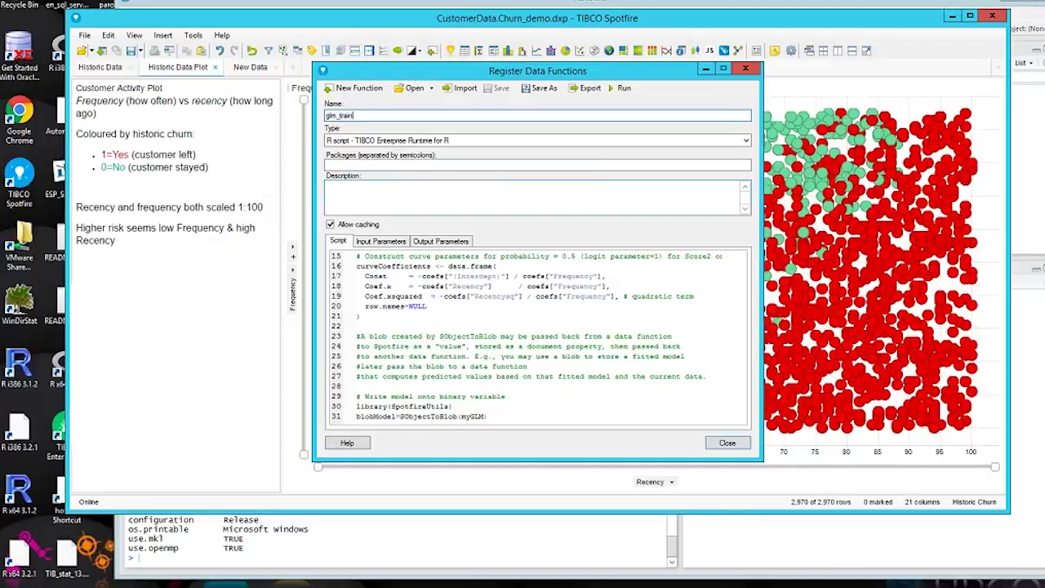
pyautogui.click(398, 353)
pyautogui.moveTo(357, 406); pyautogui.dragTo(457, 404)
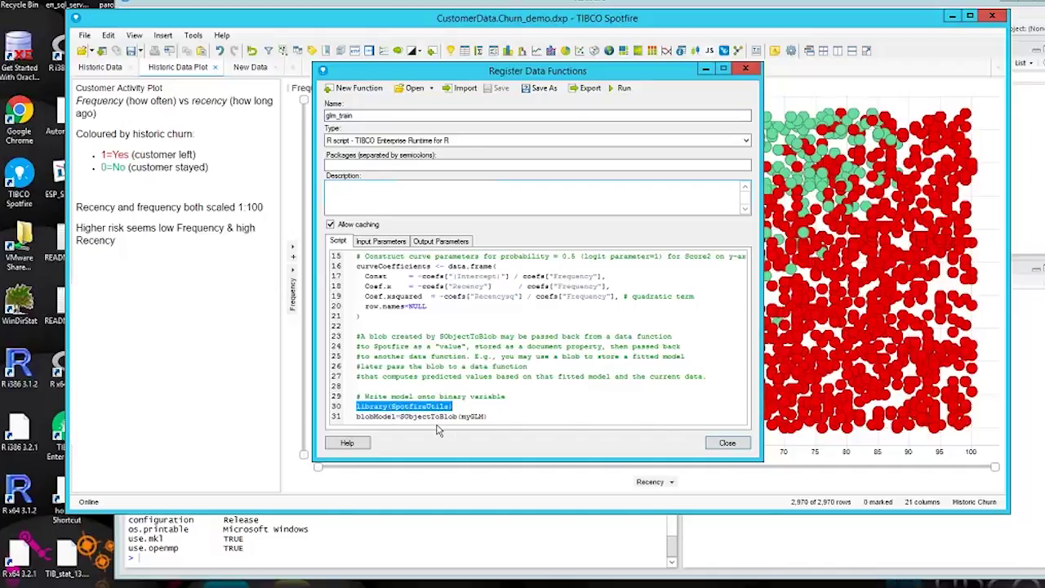
pyautogui.click(503, 406)
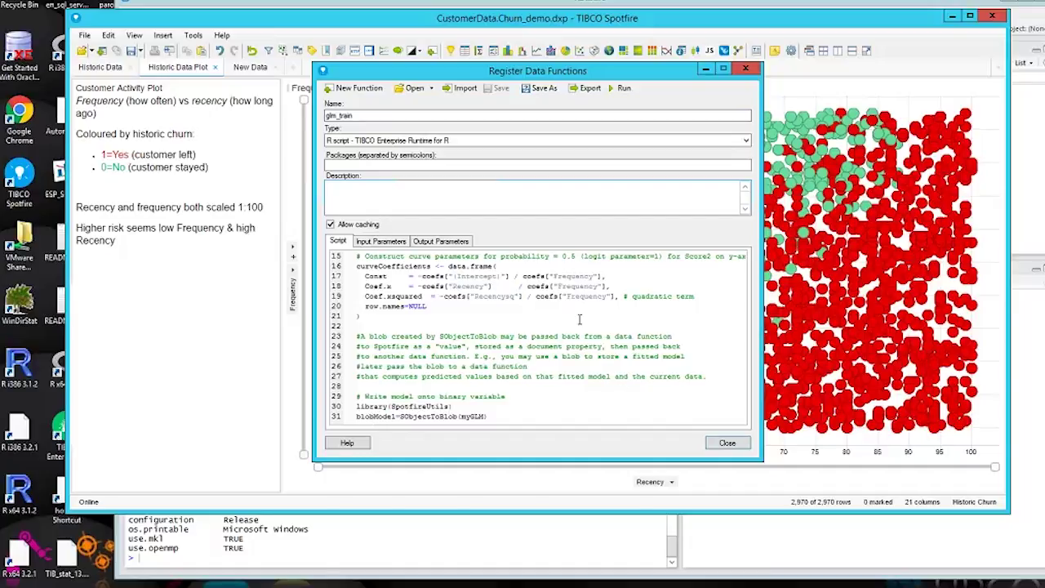
# Define inputData from the script as a required input parameter of type Table that allows all numeric data types
pyautogui.scroll(5, 579, 318)
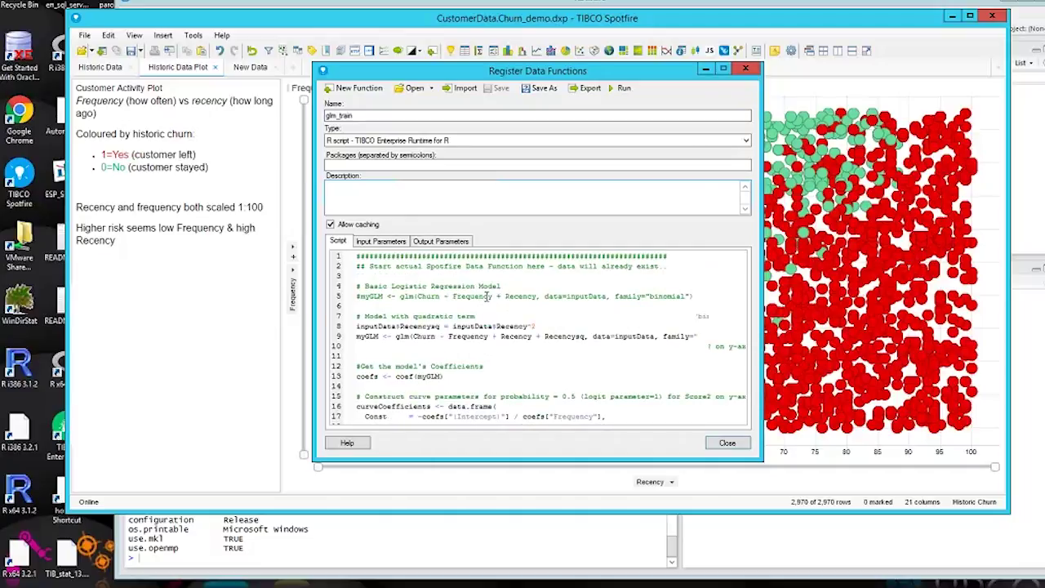
pyautogui.scroll(-1, 445, 298)
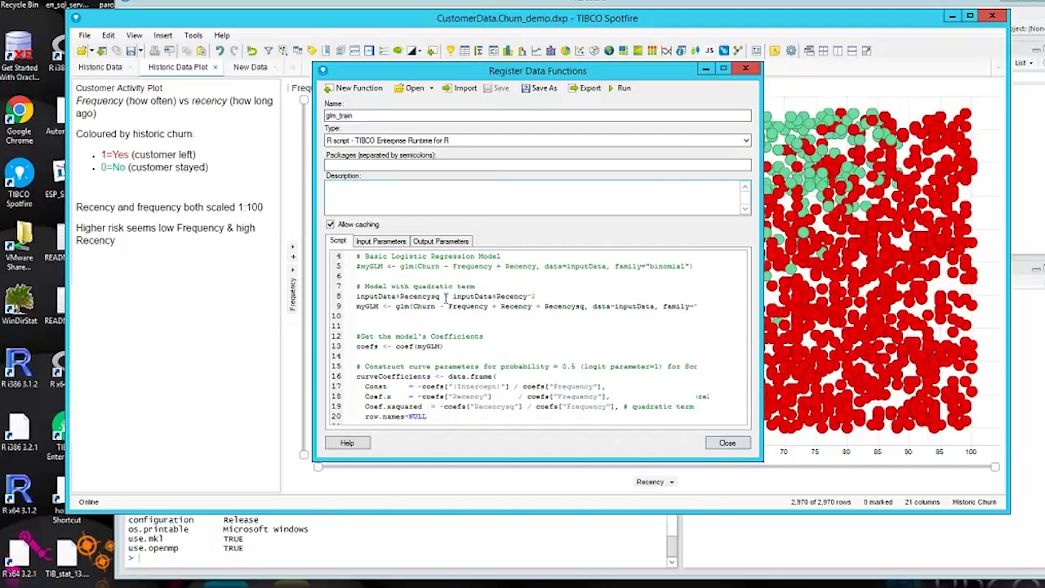
pyautogui.doubleClick(371, 296)
pyautogui.rightClick(374, 300)
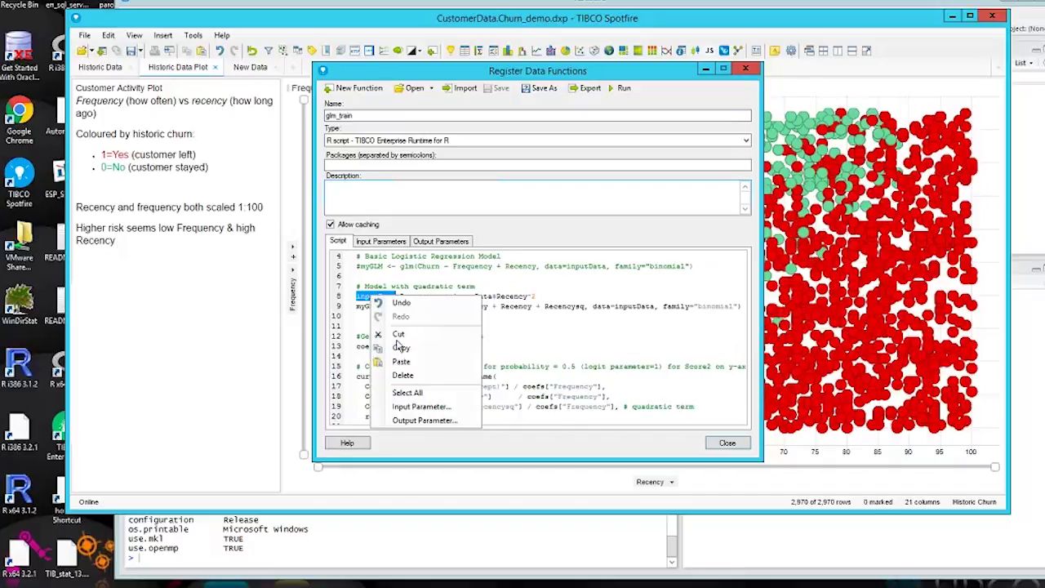
pyautogui.click(412, 406)
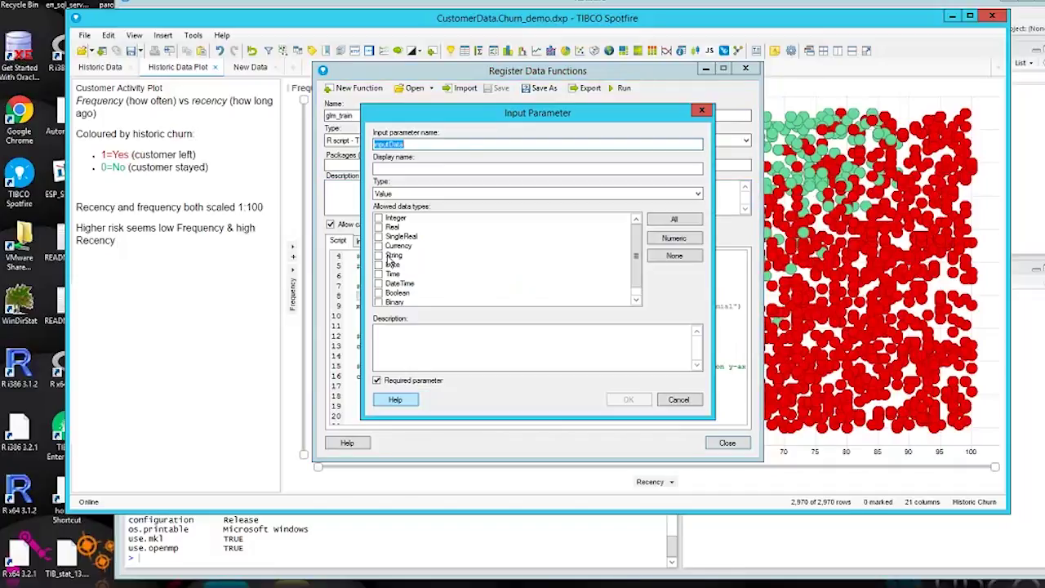
pyautogui.click(394, 194)
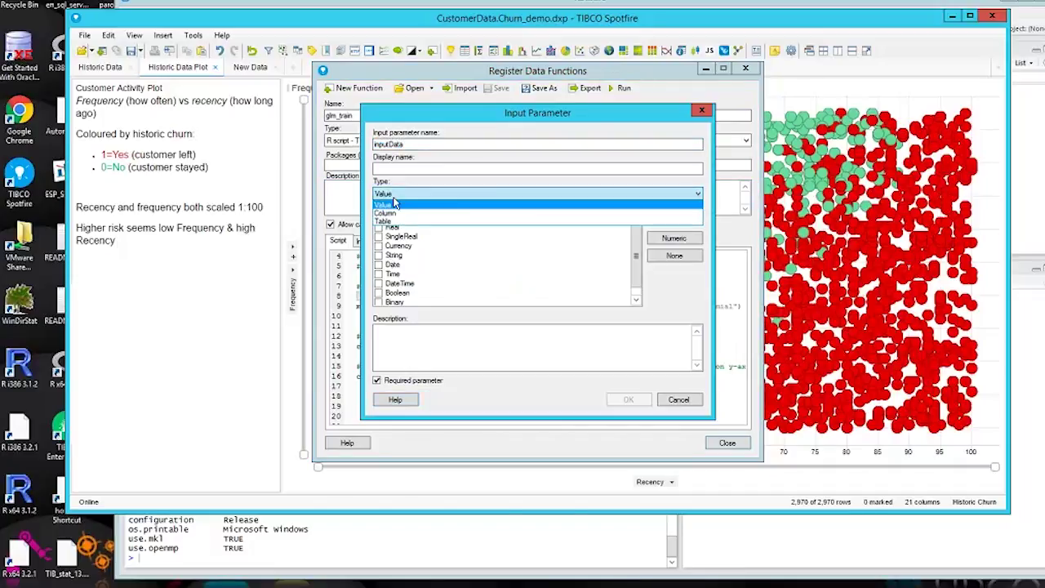
pyautogui.click(395, 221)
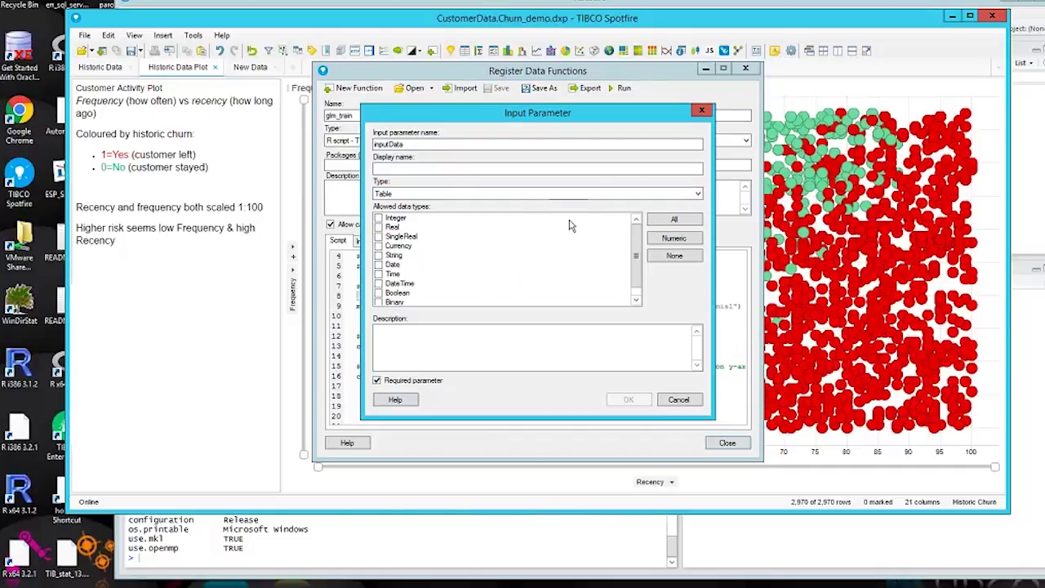
pyautogui.click(664, 239)
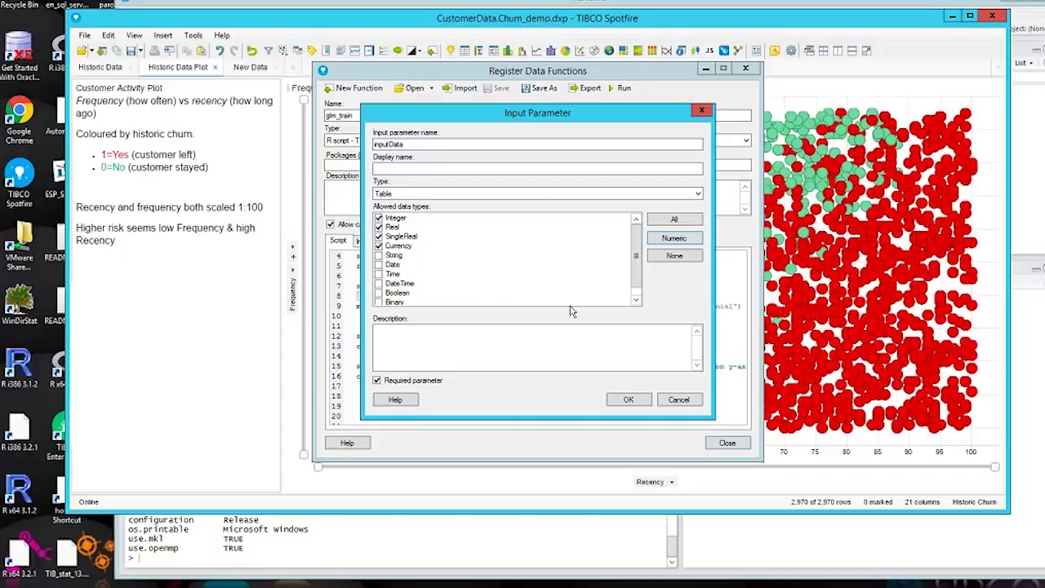
pyautogui.click(637, 400)
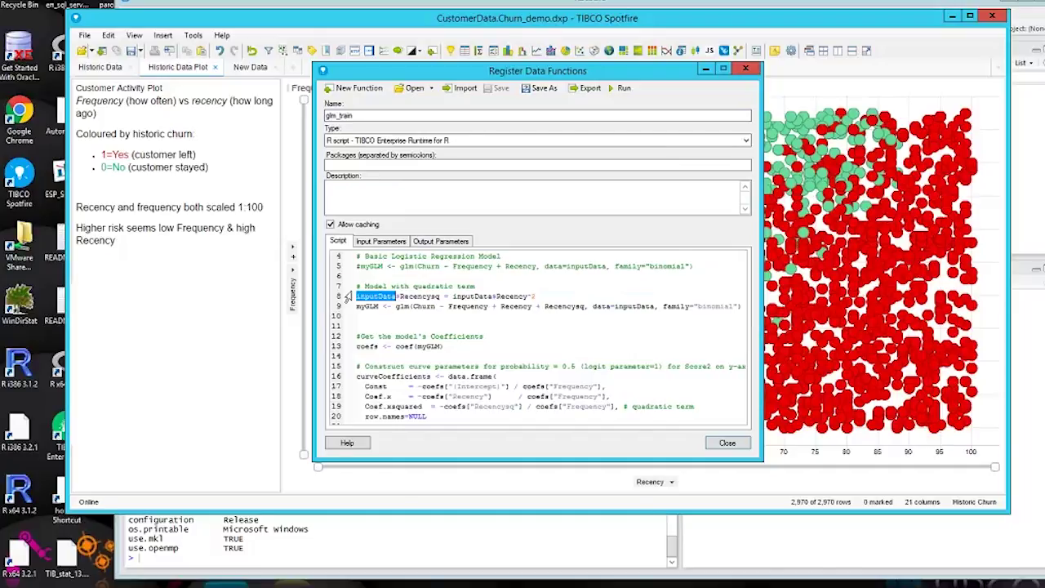
# Check the inputData entry among the input parameters and inspect its settings without changing them
pyautogui.click(382, 242)
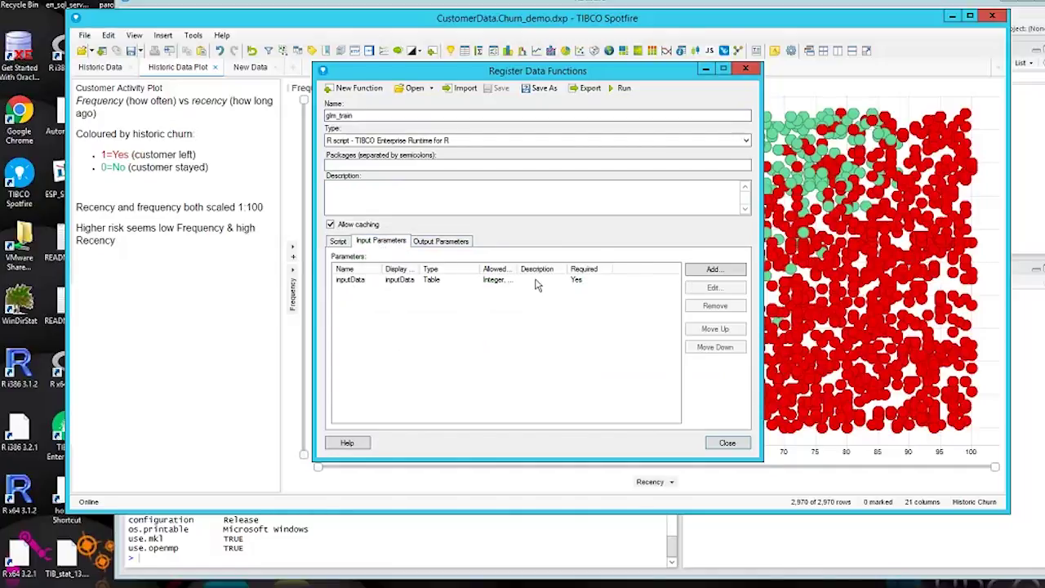
pyautogui.click(445, 281)
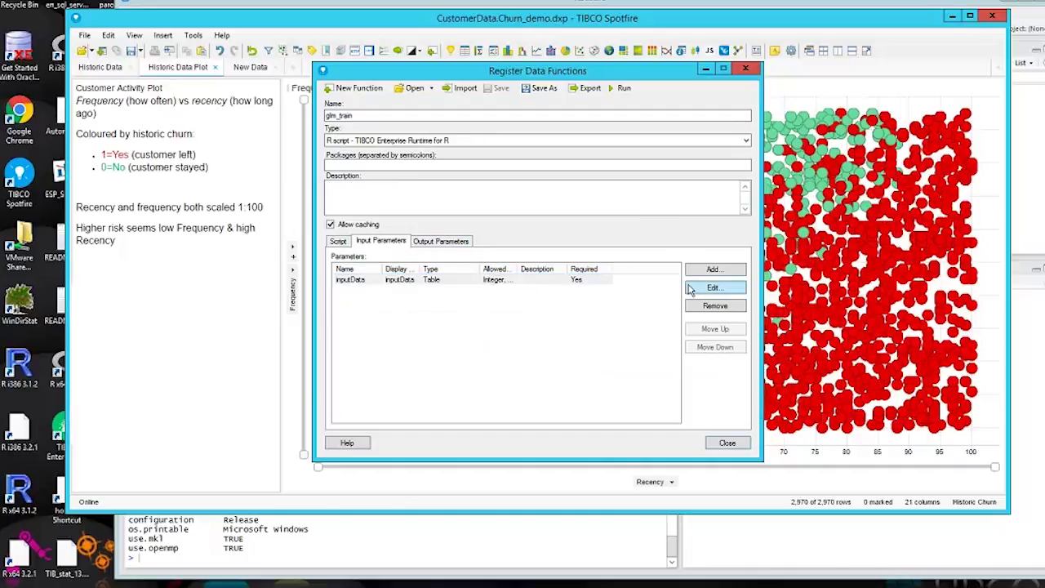
pyautogui.click(691, 289)
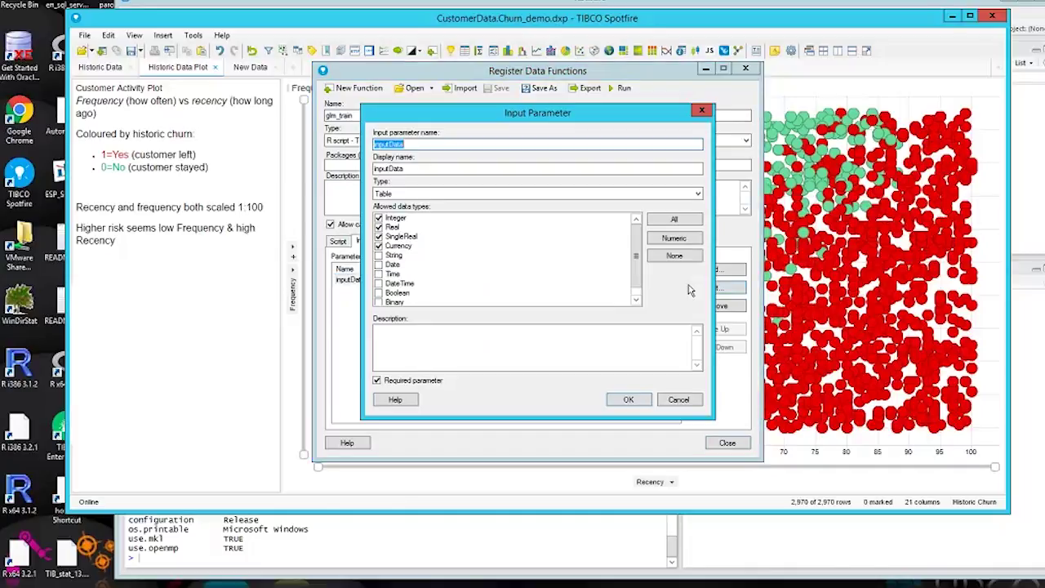
pyautogui.click(677, 400)
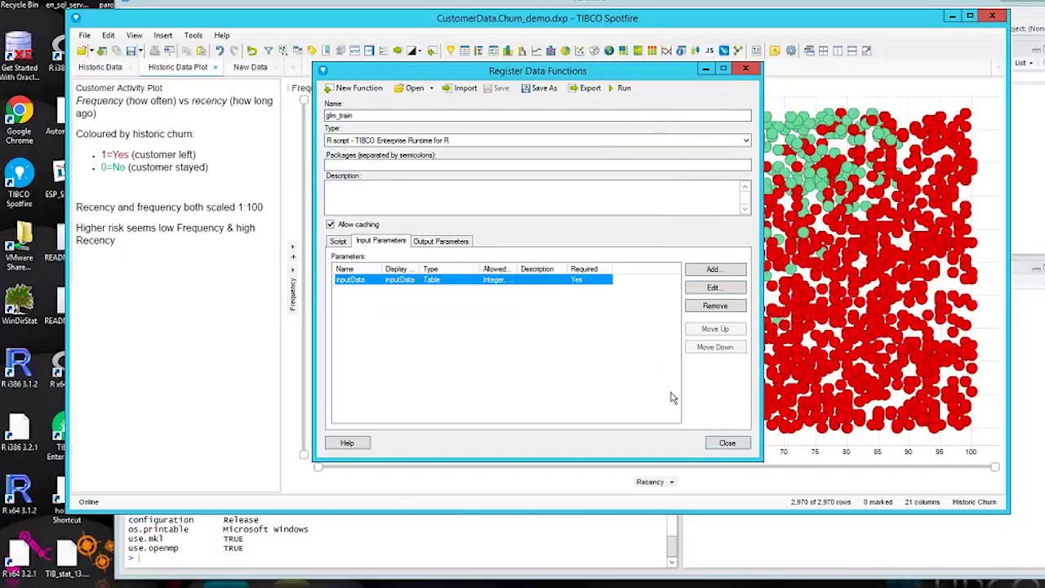
# Define curveCoefficients from the script as an output parameter of type Table
pyautogui.click(338, 241)
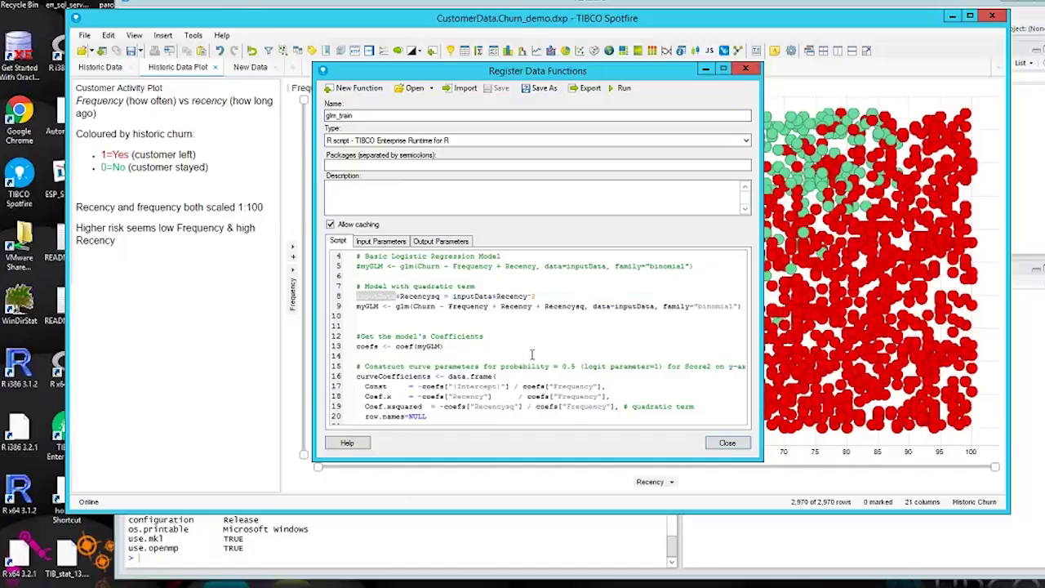
pyautogui.doubleClick(376, 376)
pyautogui.rightClick(384, 375)
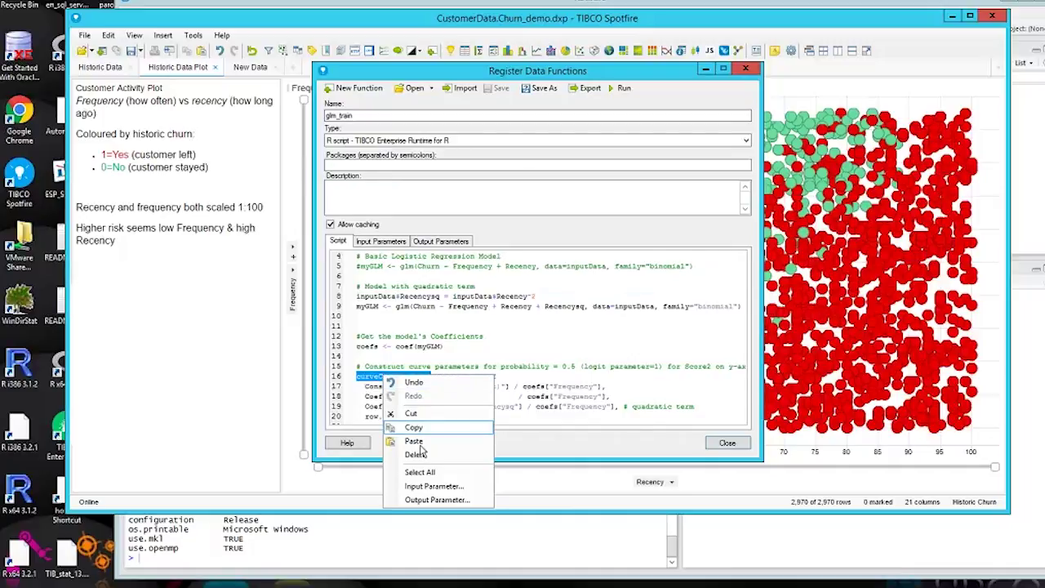
pyautogui.click(437, 499)
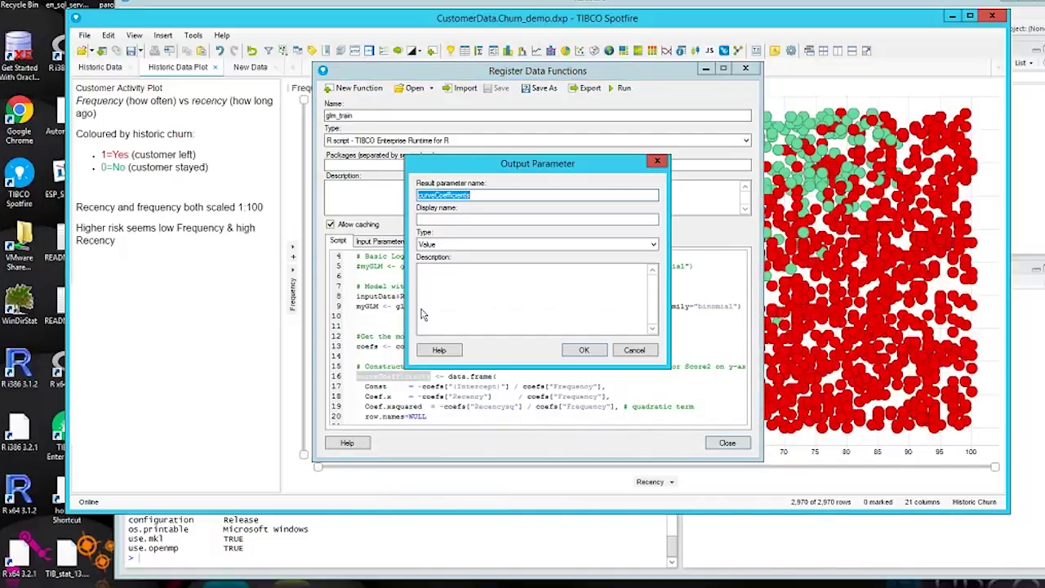
pyautogui.click(426, 245)
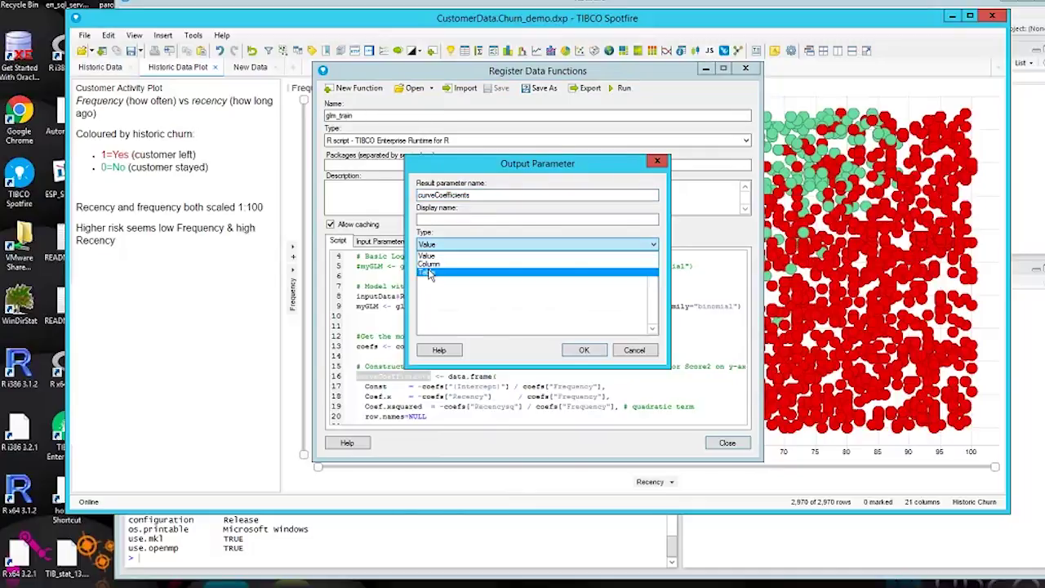
pyautogui.click(431, 273)
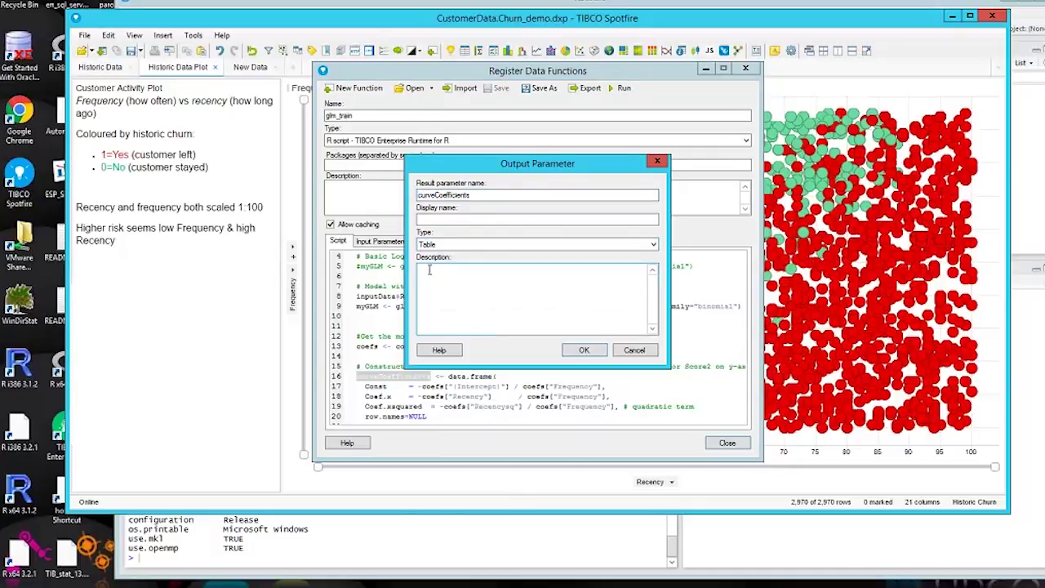
pyautogui.click(588, 355)
# Define blobModel from the script's last line as an output parameter of type Value, and disallow caching for the function
pyautogui.scroll(-4, 442, 356)
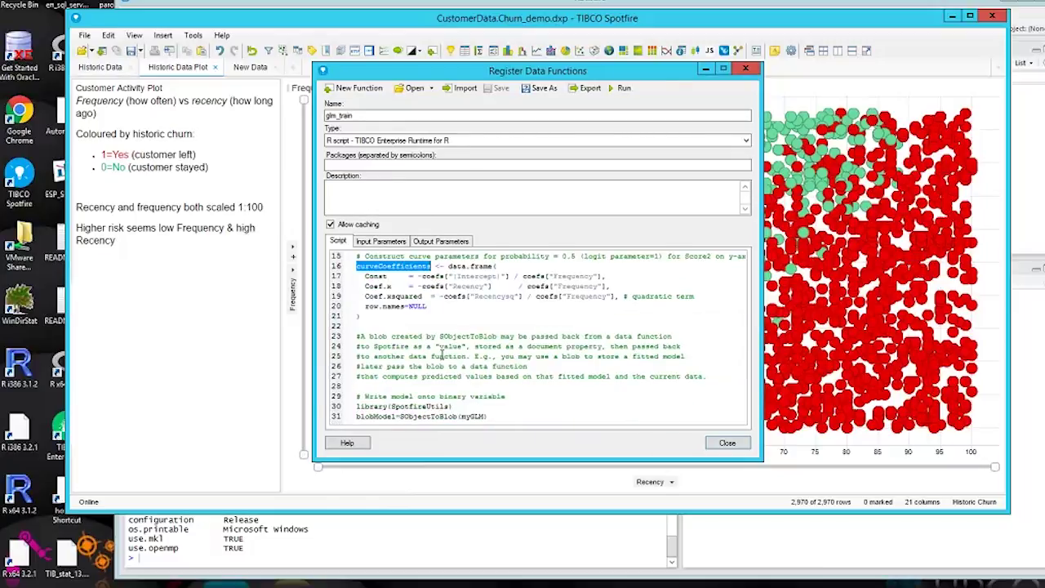
pyautogui.doubleClick(375, 417)
pyautogui.rightClick(374, 417)
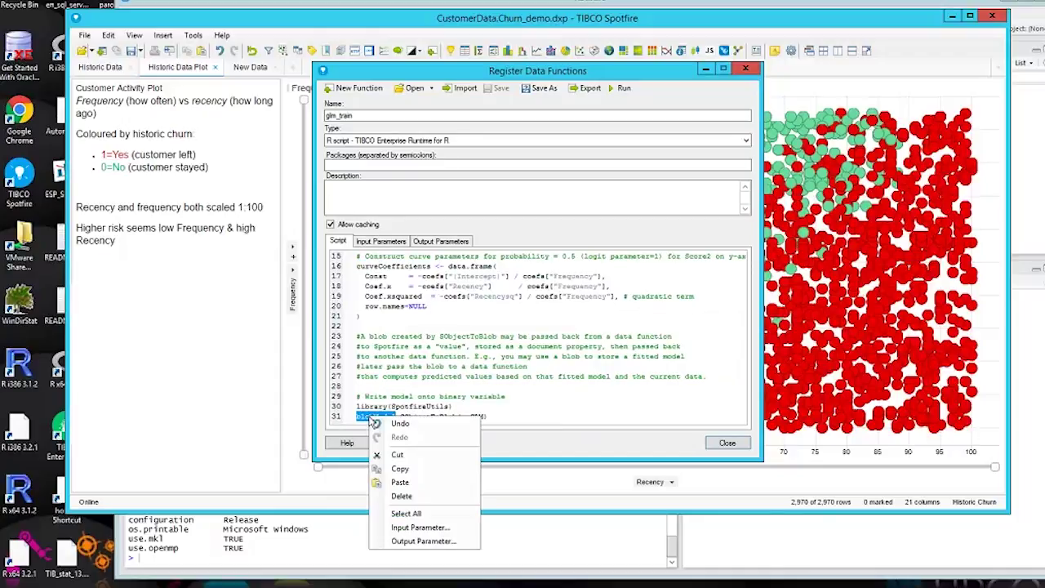
pyautogui.click(425, 541)
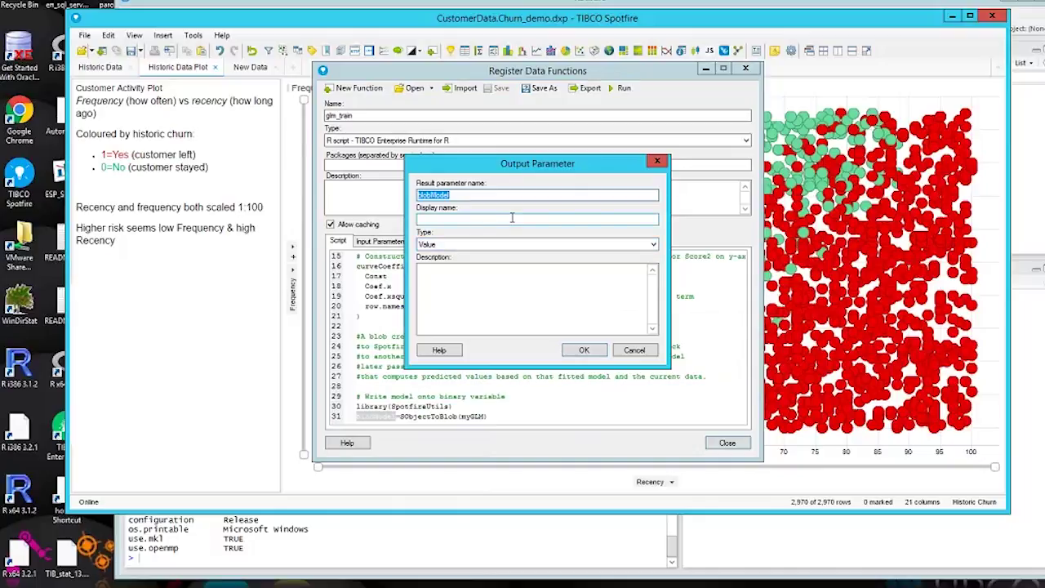
pyautogui.click(584, 350)
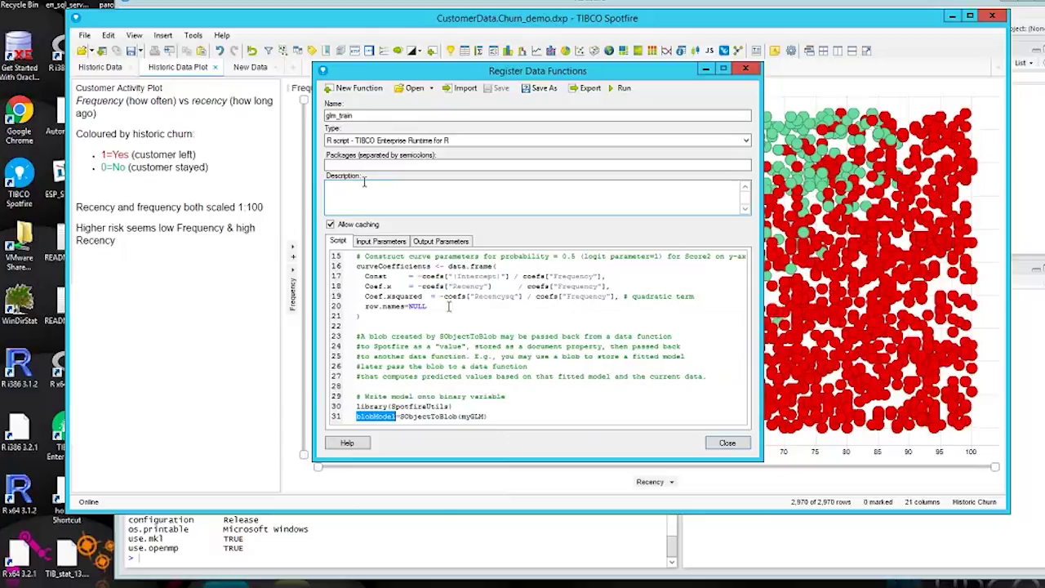
pyautogui.click(330, 224)
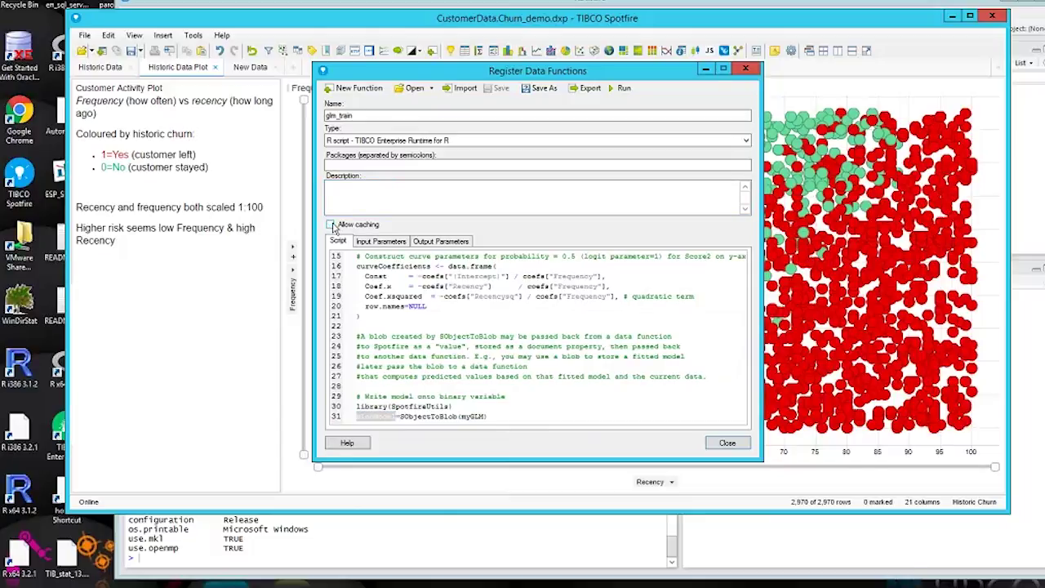
# Start a run of glm_train and supply inputData with the Churn, Recency and Frequency columns of the Historic Churn table
pyautogui.click(623, 88)
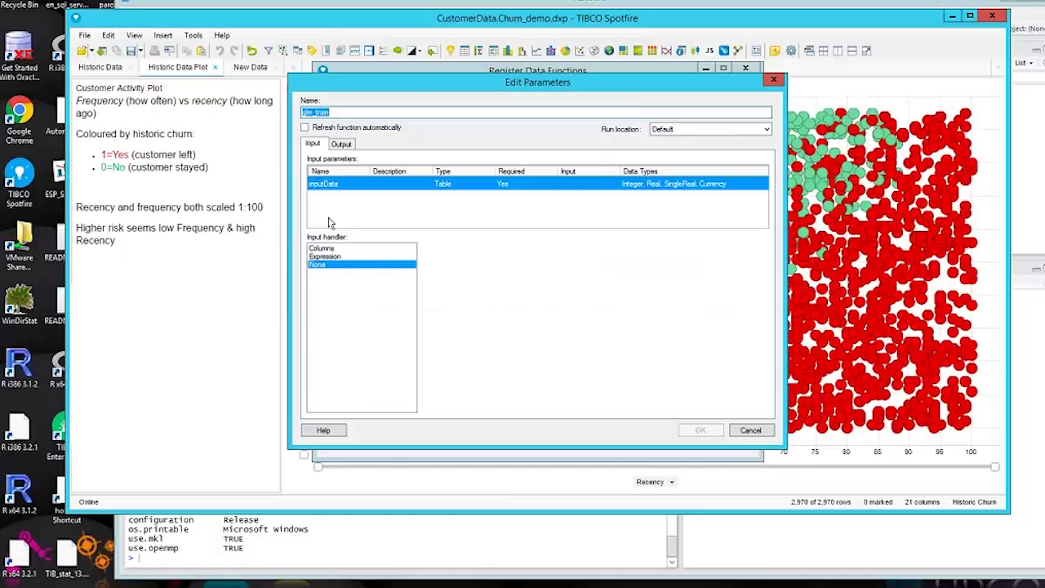
pyautogui.click(326, 248)
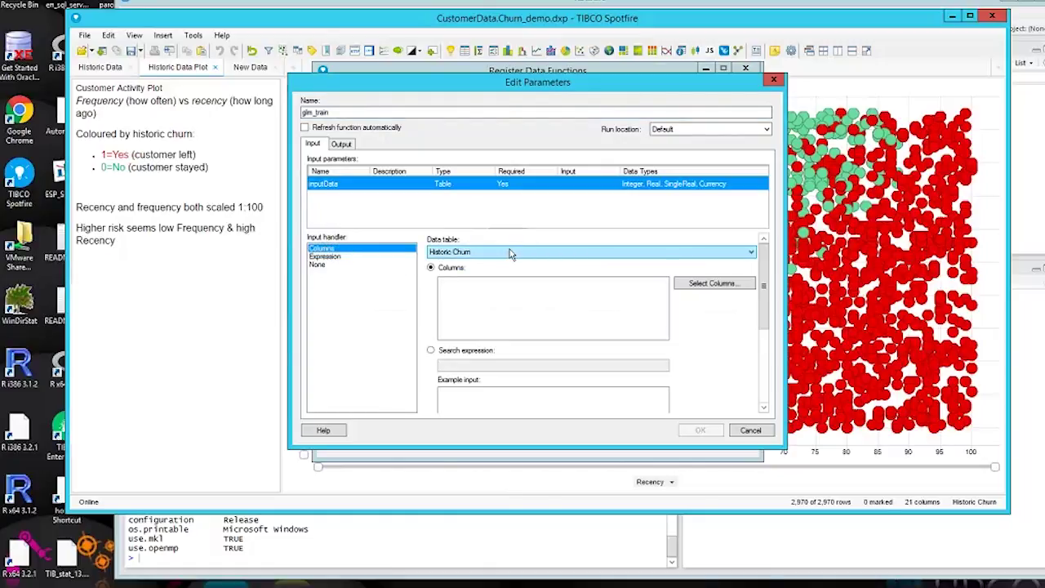
pyautogui.click(714, 284)
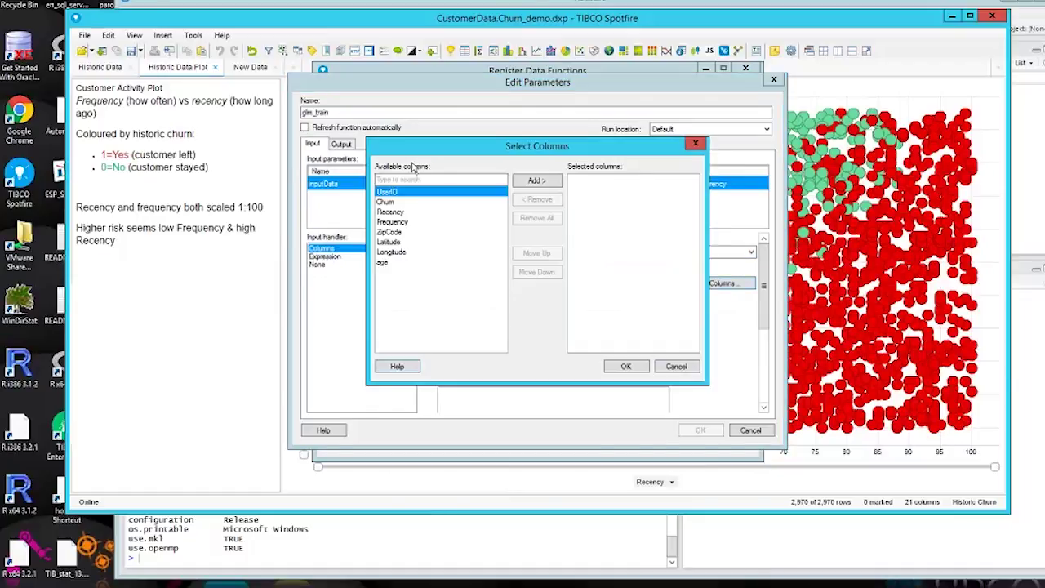
pyautogui.click(387, 202)
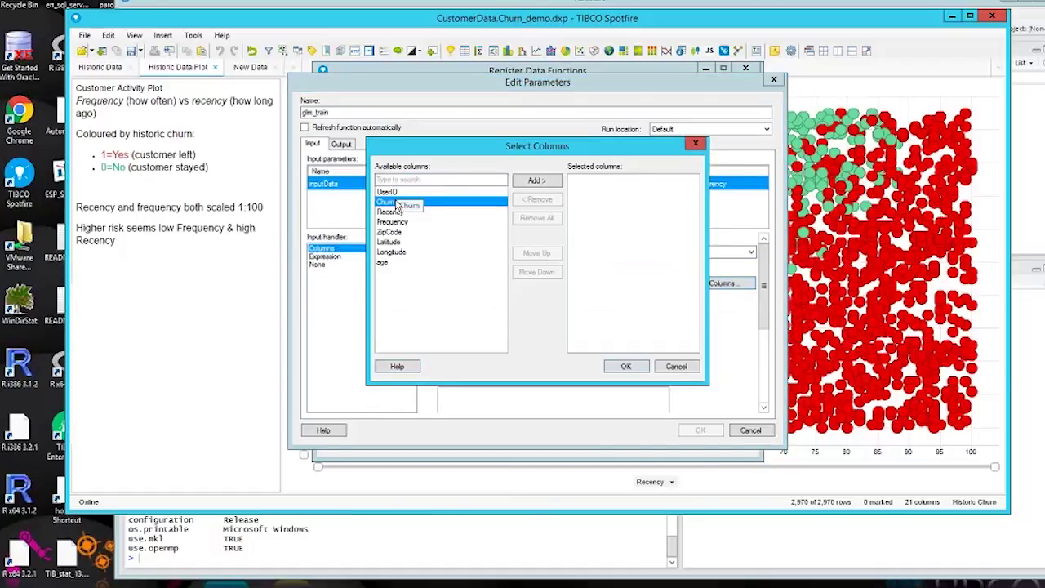
pyautogui.keyDown('shift'); pyautogui.click(400, 222); pyautogui.keyUp('shift')
pyautogui.click(535, 181)
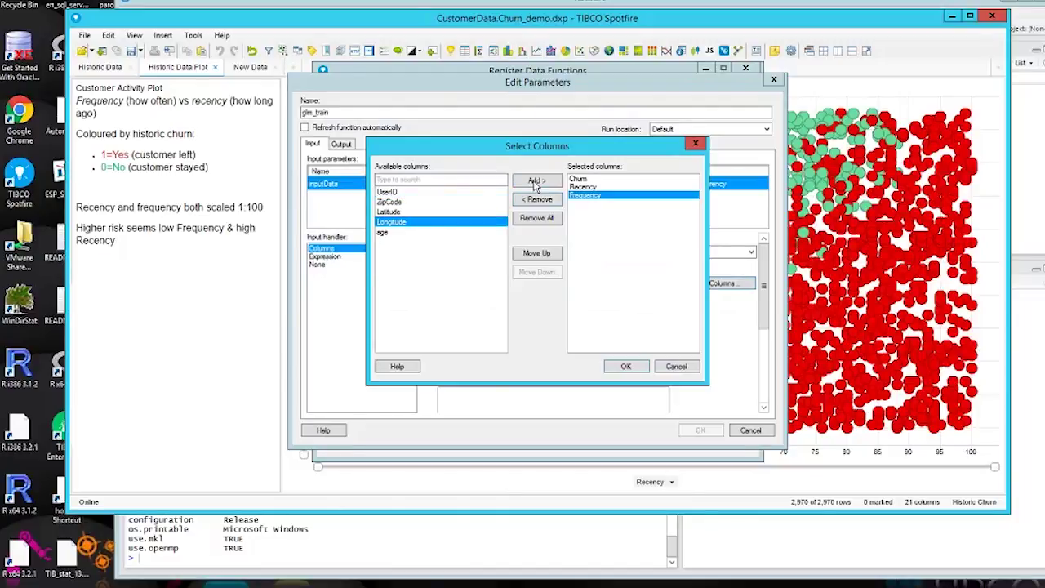
pyautogui.click(624, 366)
# Send the curveCoefficients output to a new data table named curveCoefficients
pyautogui.click(340, 146)
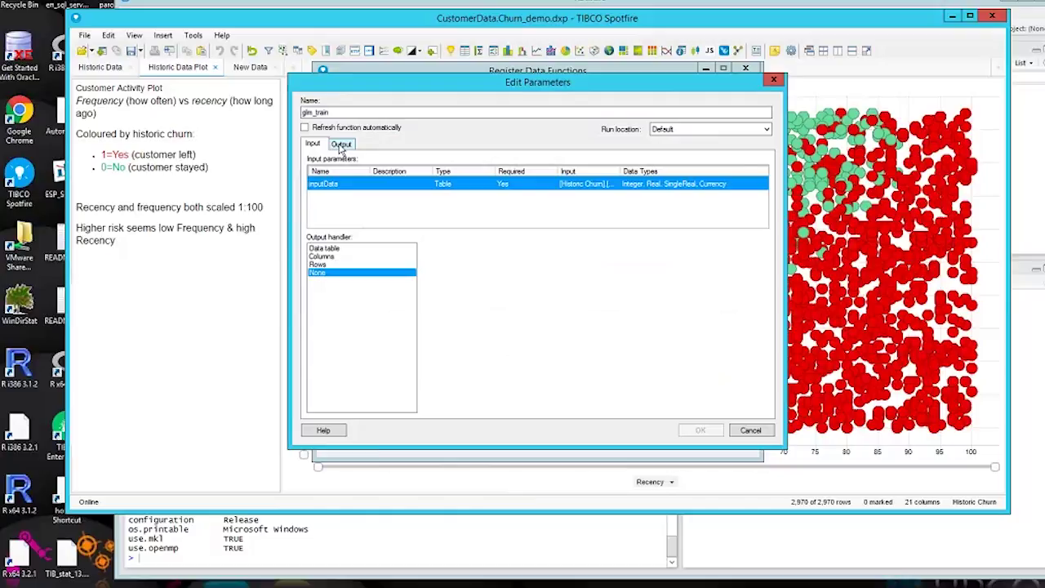
pyautogui.click(324, 249)
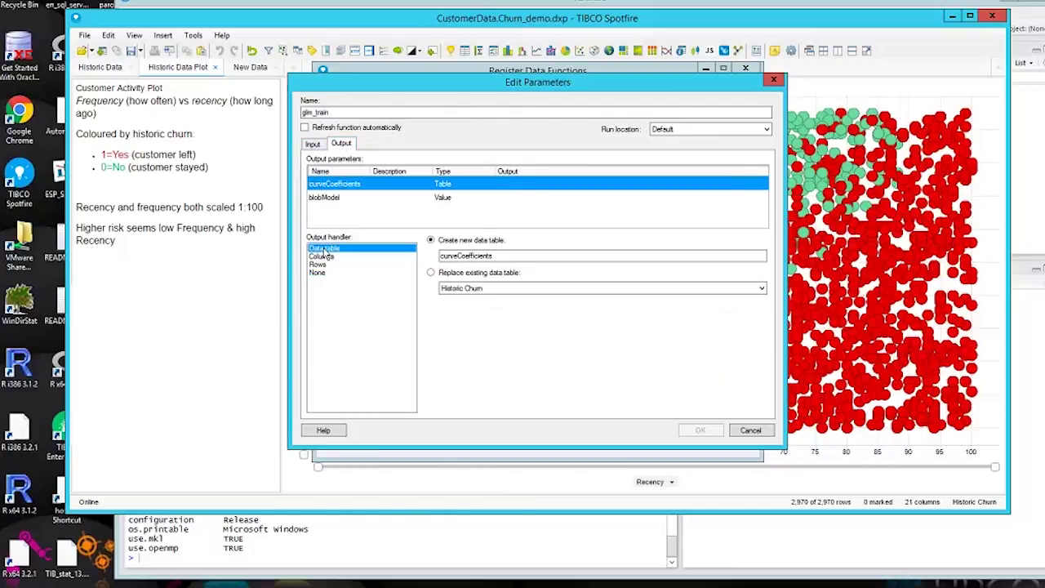
pyautogui.click(433, 243)
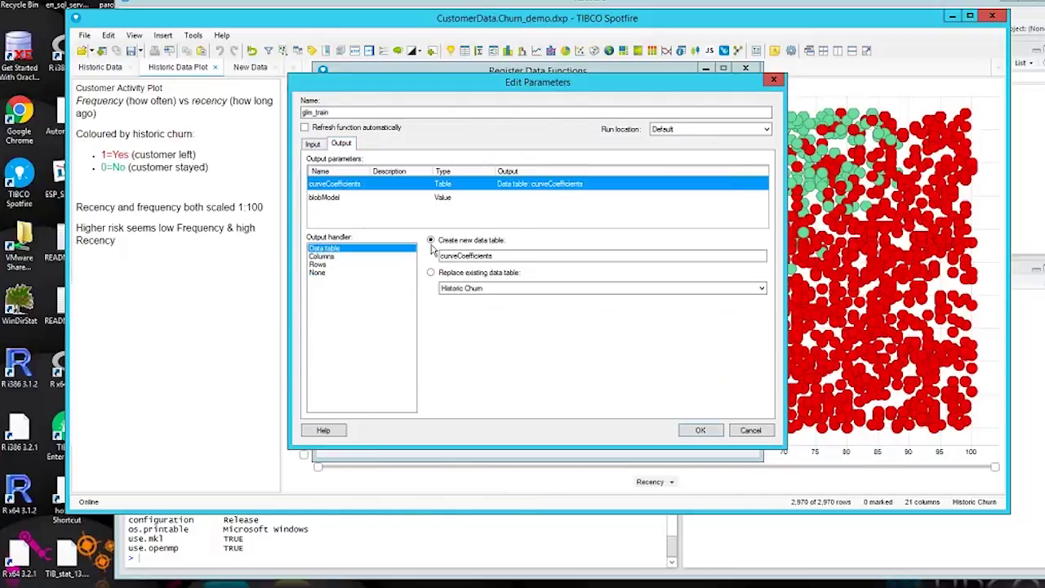
# Store the blobModel output in a new document property named blobModel and execute the function with these parameter settings
pyautogui.click(317, 199)
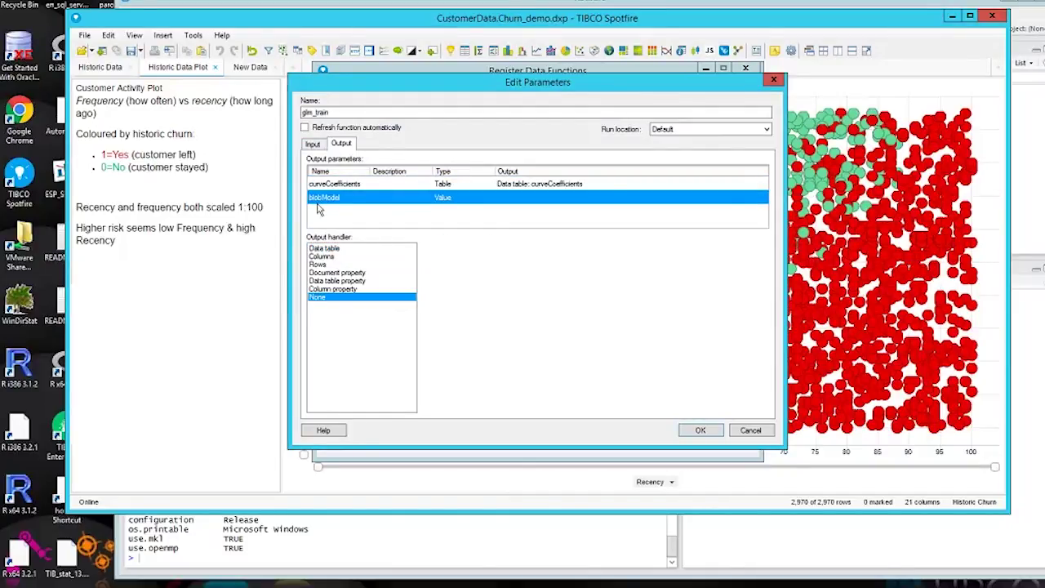
pyautogui.click(331, 273)
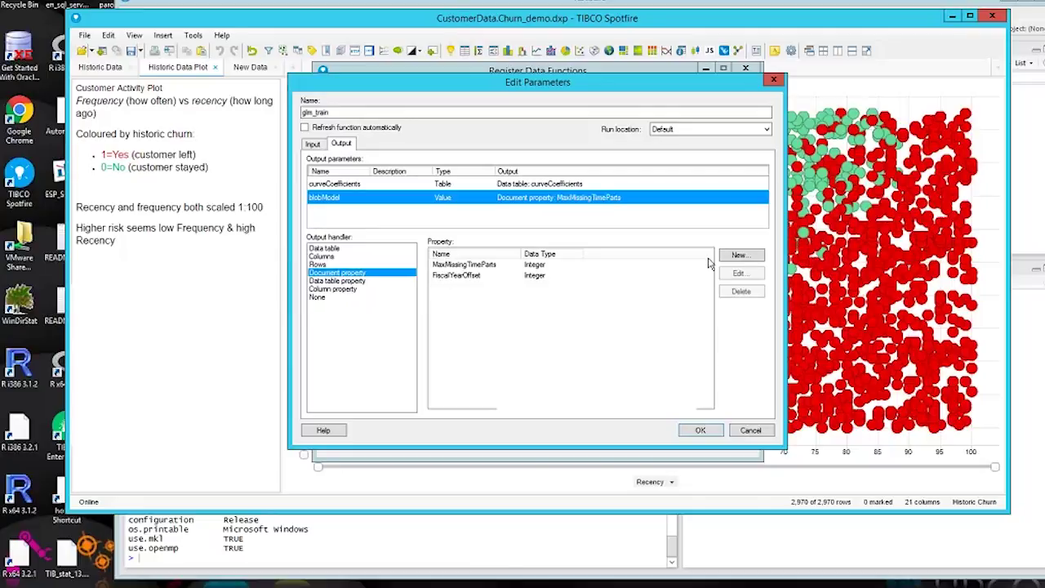
pyautogui.click(737, 255)
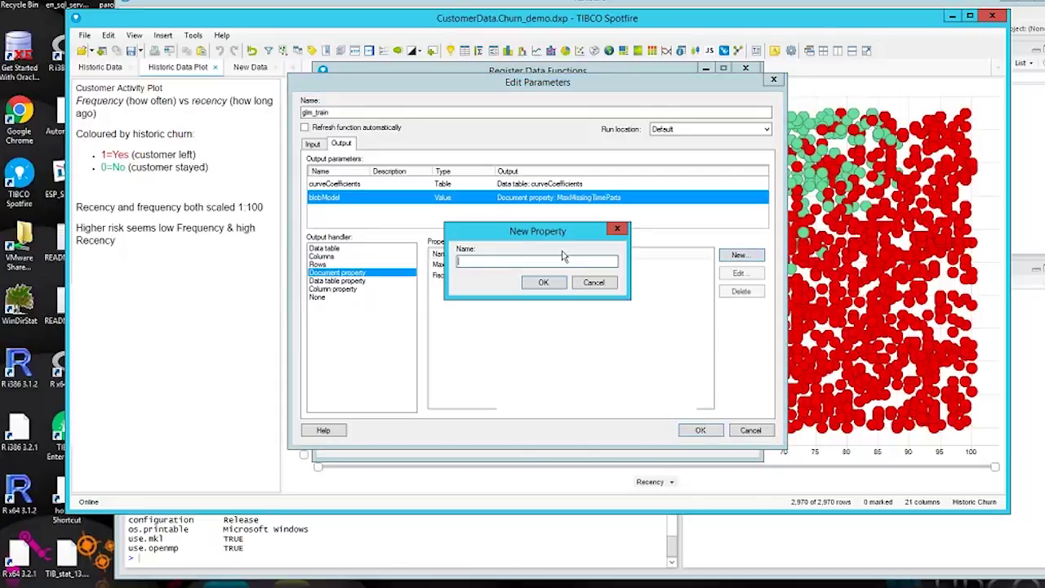
pyautogui.write('blobModel')
pyautogui.click(545, 283)
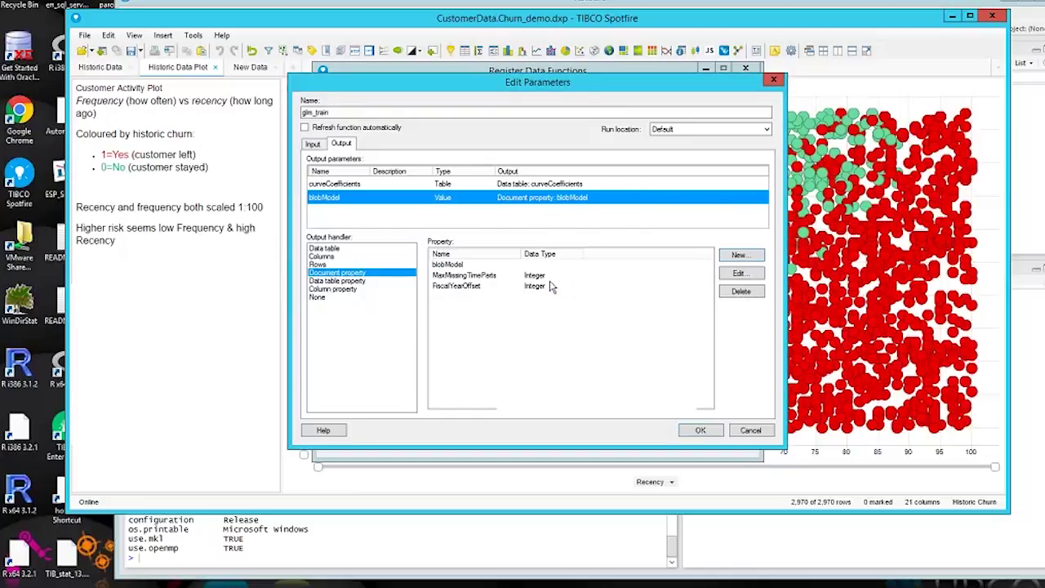
pyautogui.click(699, 430)
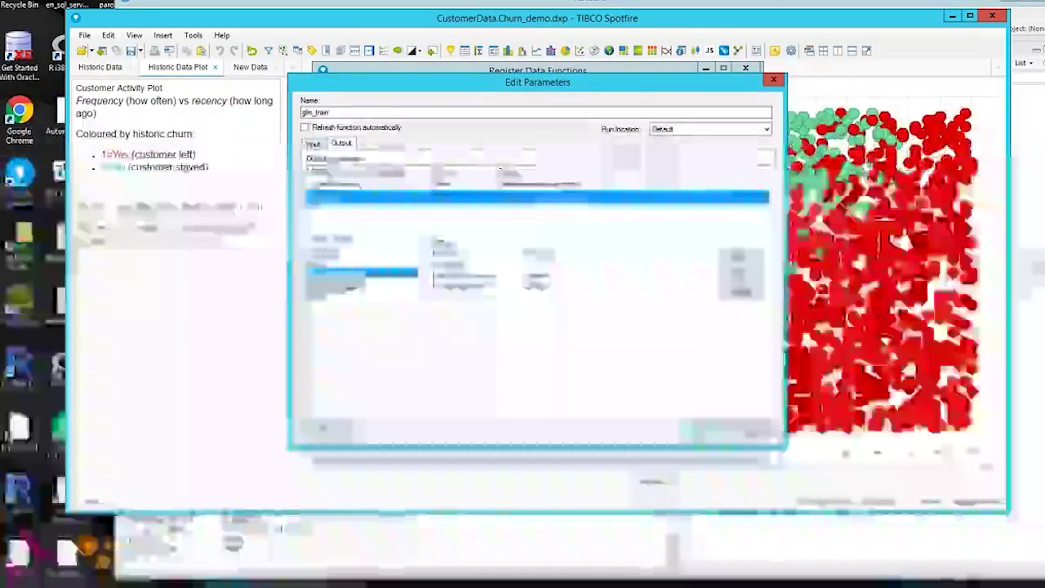
# Close the data function registration without saving to the library, and leave the data function properties
pyautogui.click(727, 444)
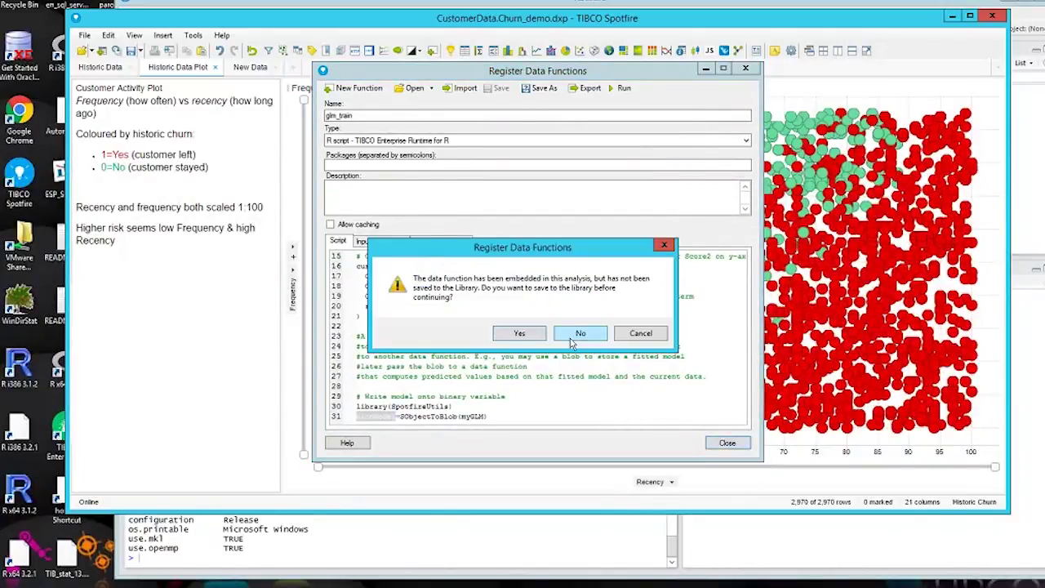
pyautogui.click(573, 336)
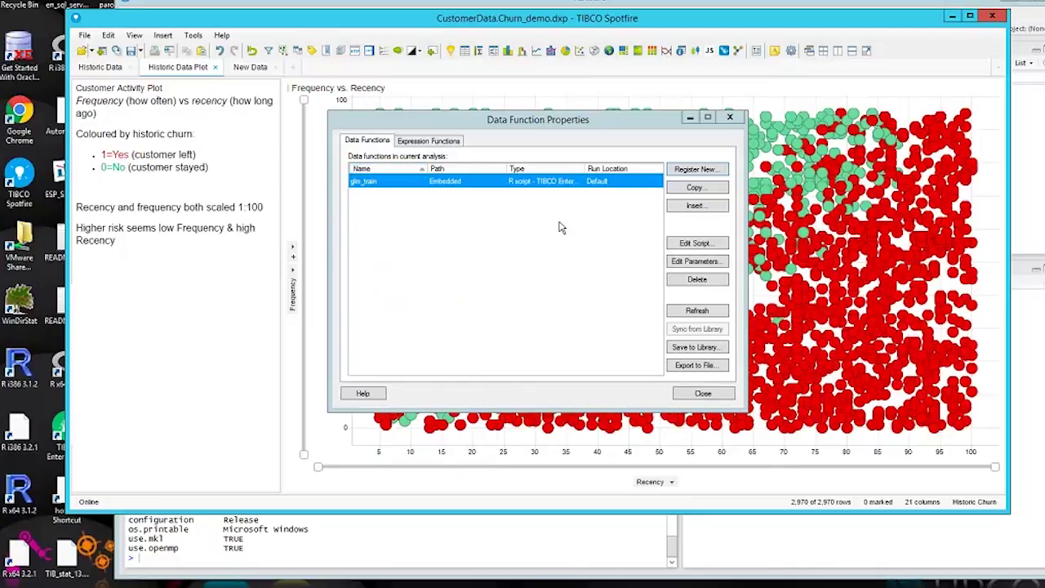
pyautogui.click(688, 395)
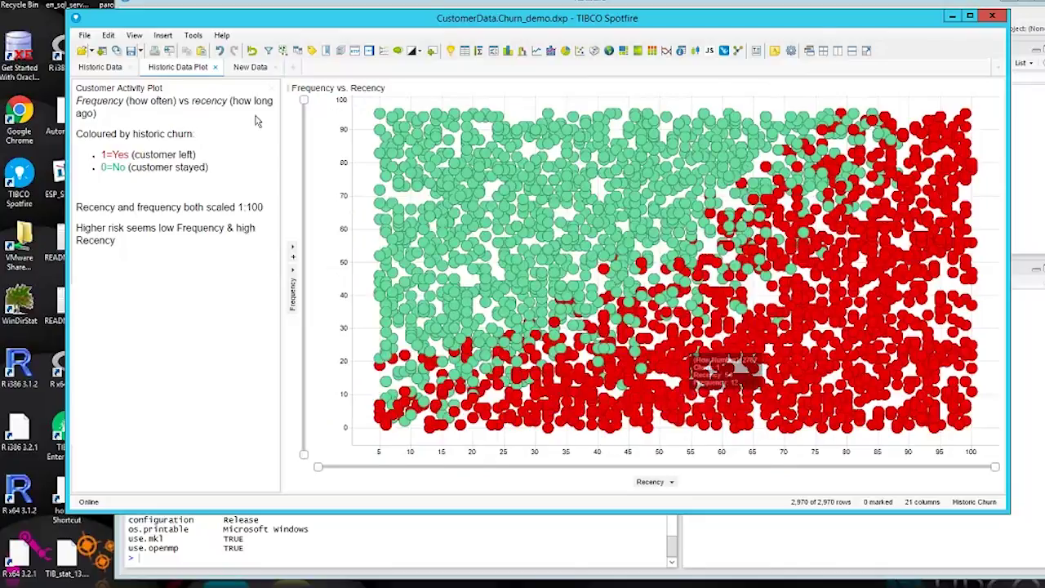
# Add a new page with a table visualization that shows the curveCoefficients data table
pyautogui.click(288, 67)
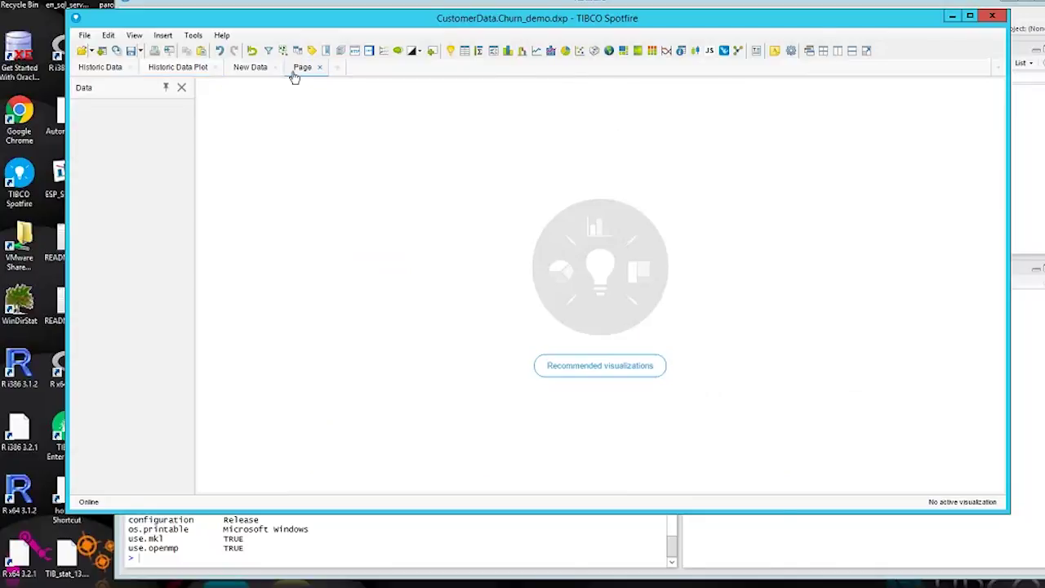
pyautogui.click(465, 51)
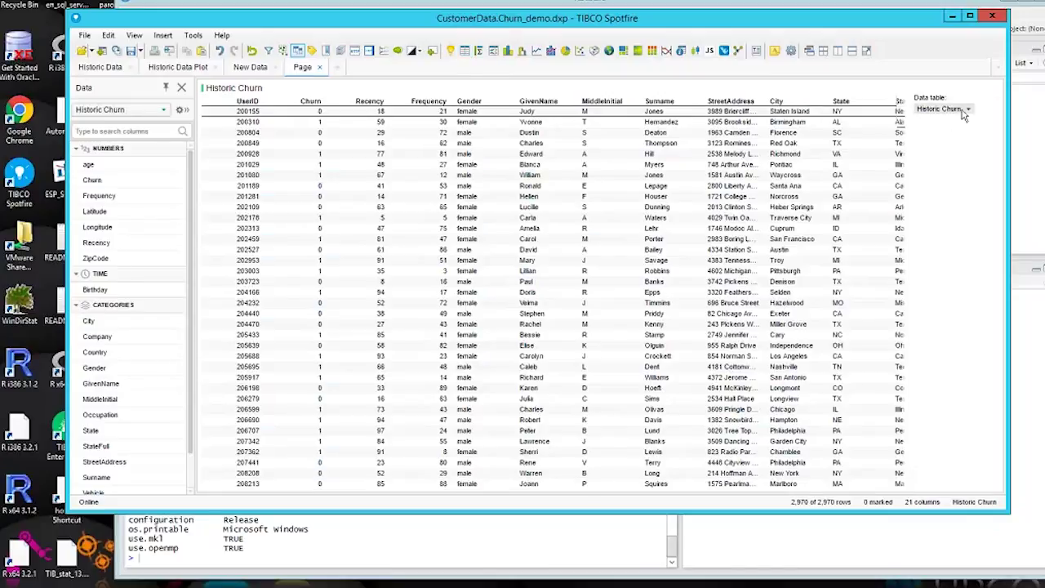
pyautogui.click(963, 110)
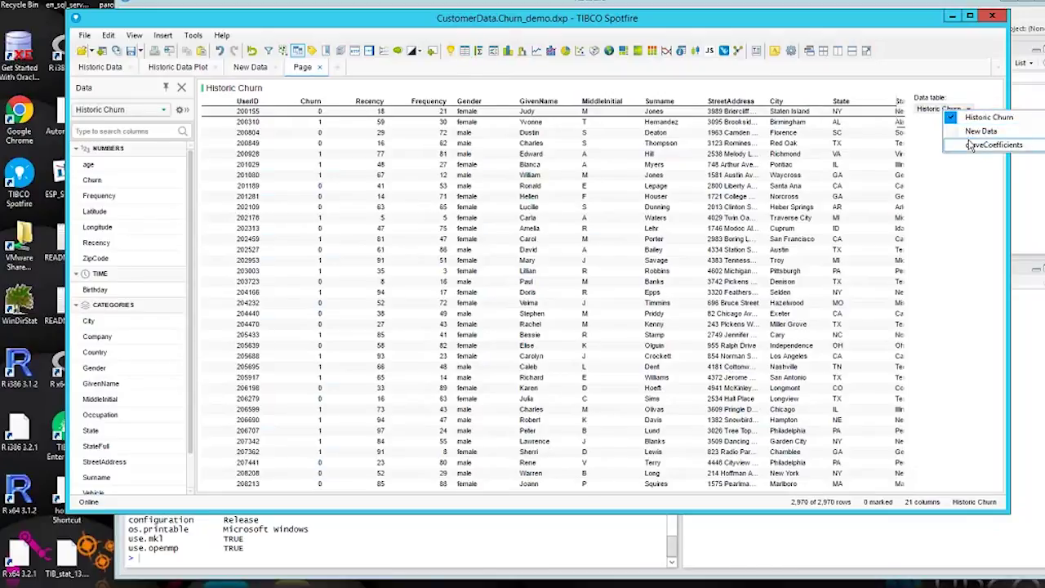
pyautogui.click(981, 145)
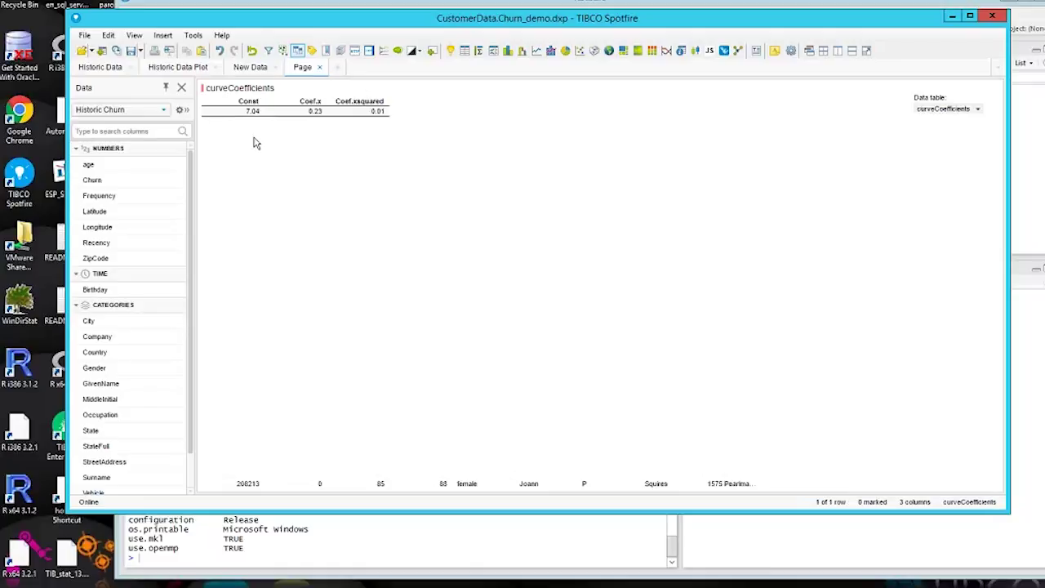
# On the Historic Data Plot page, start adding a curve from the curveCoefficients data table to the Frequency vs. Recency chart
pyautogui.click(165, 69)
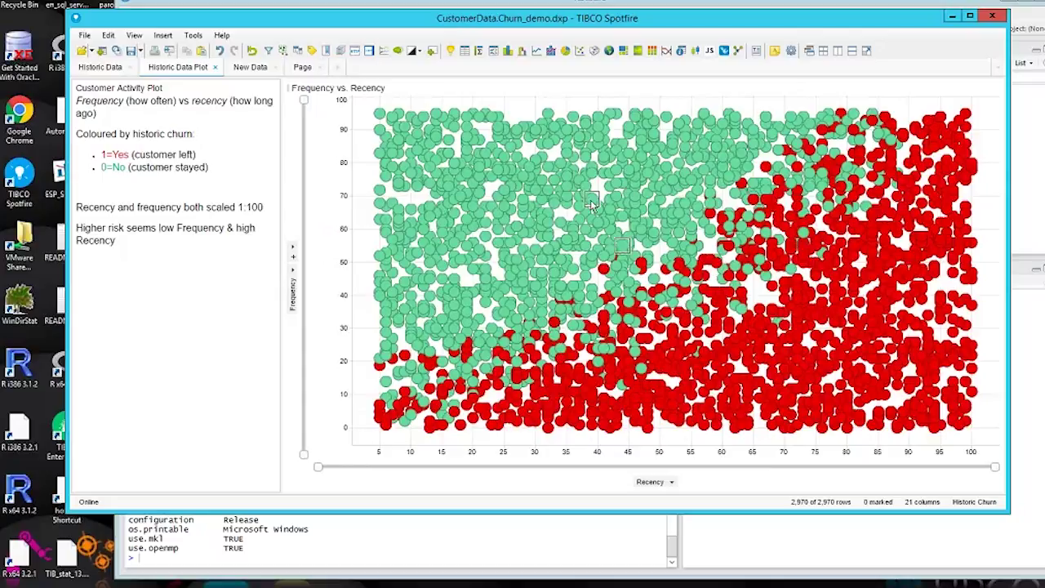
pyautogui.rightClick(435, 207)
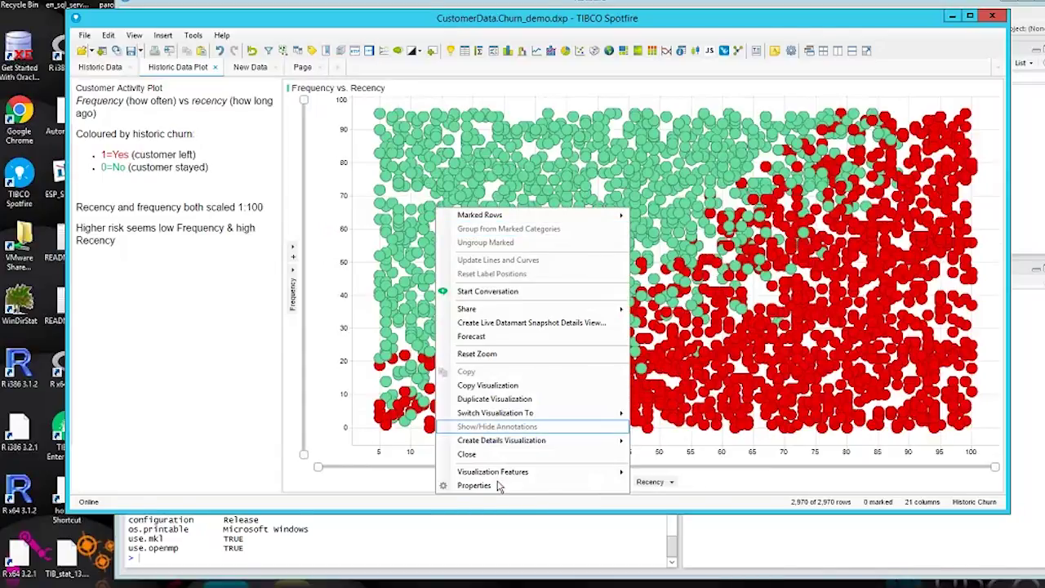
pyautogui.click(475, 486)
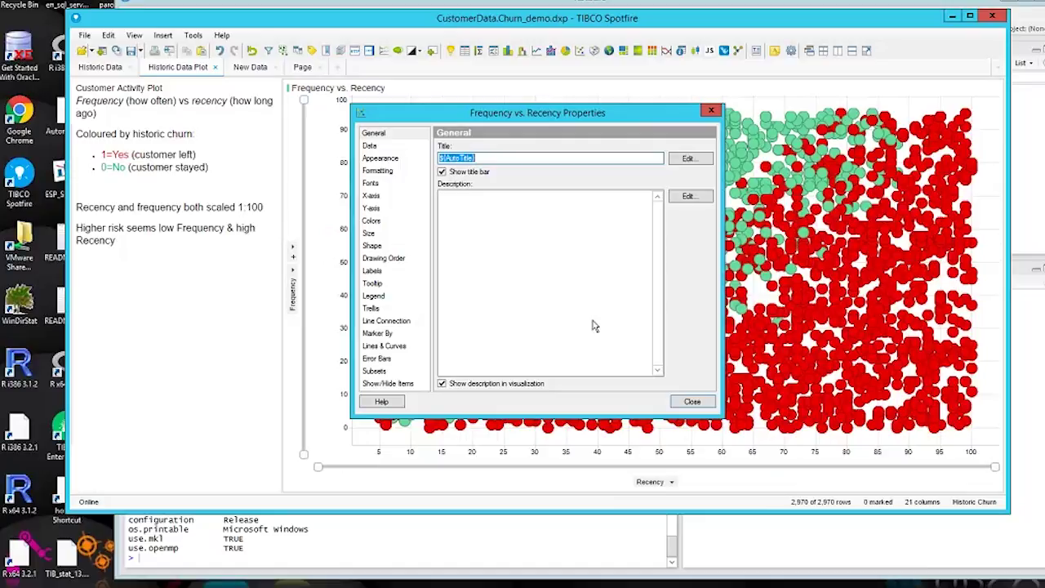
pyautogui.click(384, 345)
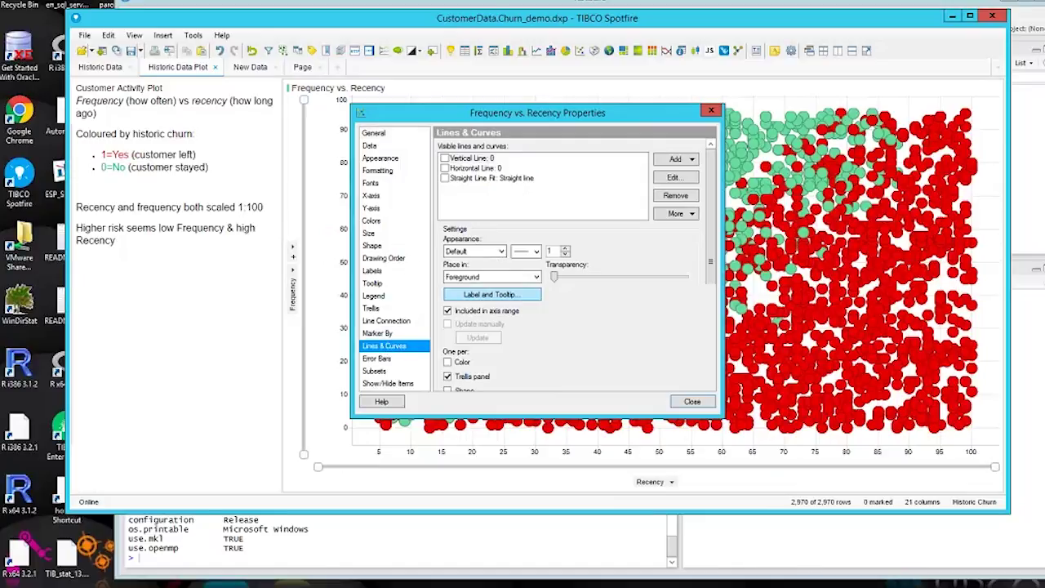
pyautogui.click(688, 160)
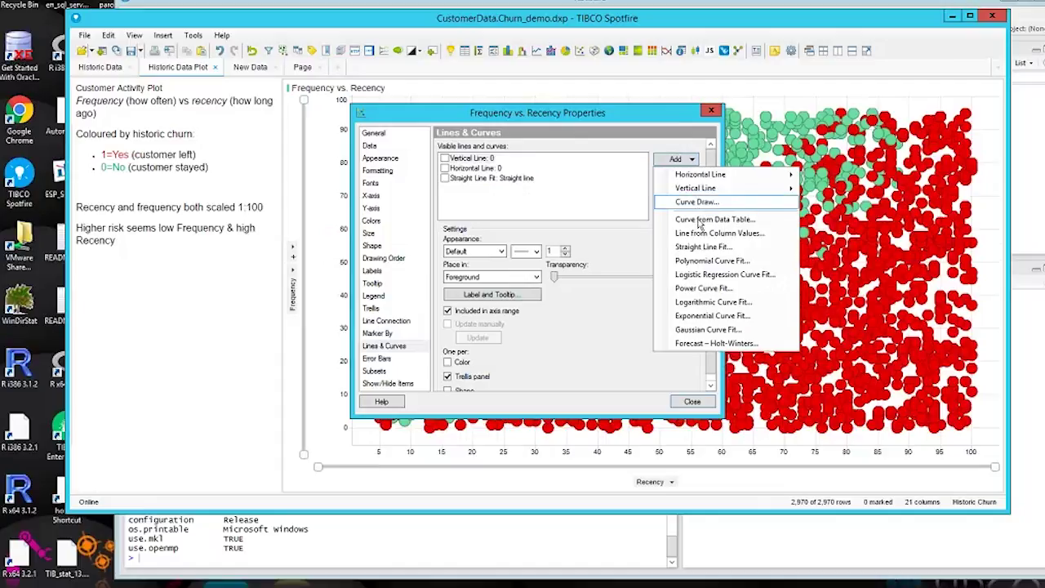
pyautogui.click(690, 218)
pyautogui.click(482, 206)
pyautogui.click(463, 234)
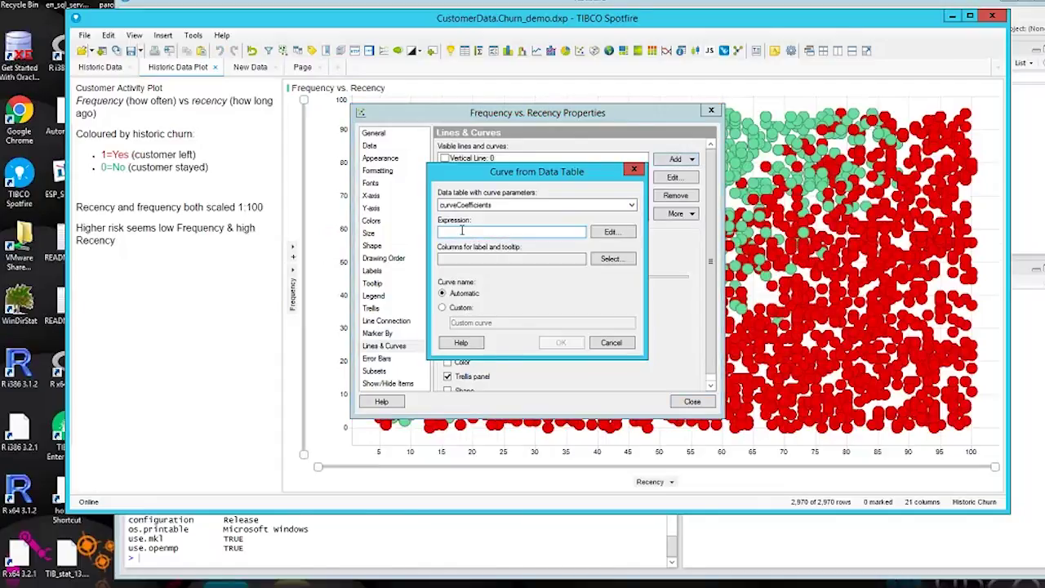
# Define the curve expression as [Const]+[Coef.x]*x+[Coef.xsquared]*x*x, and apply the curve to the chart
pyautogui.click(606, 233)
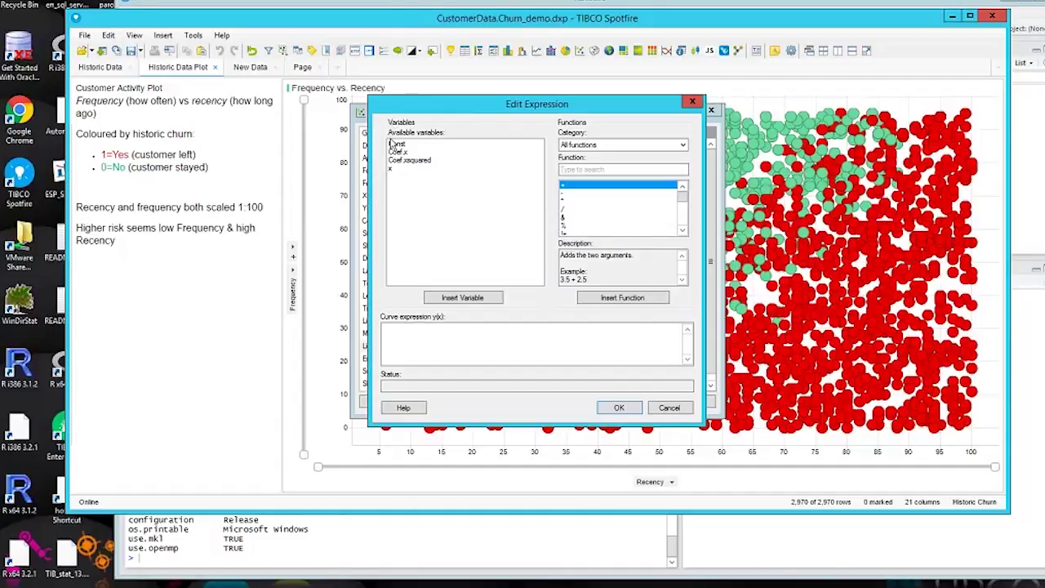
pyautogui.click(395, 144)
pyautogui.click(462, 297)
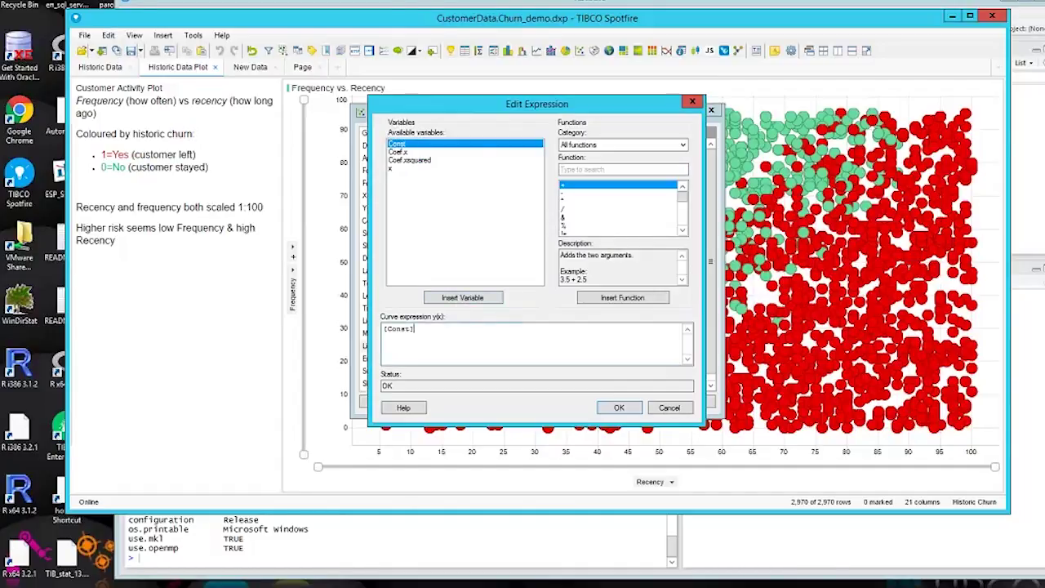
pyautogui.write('+')
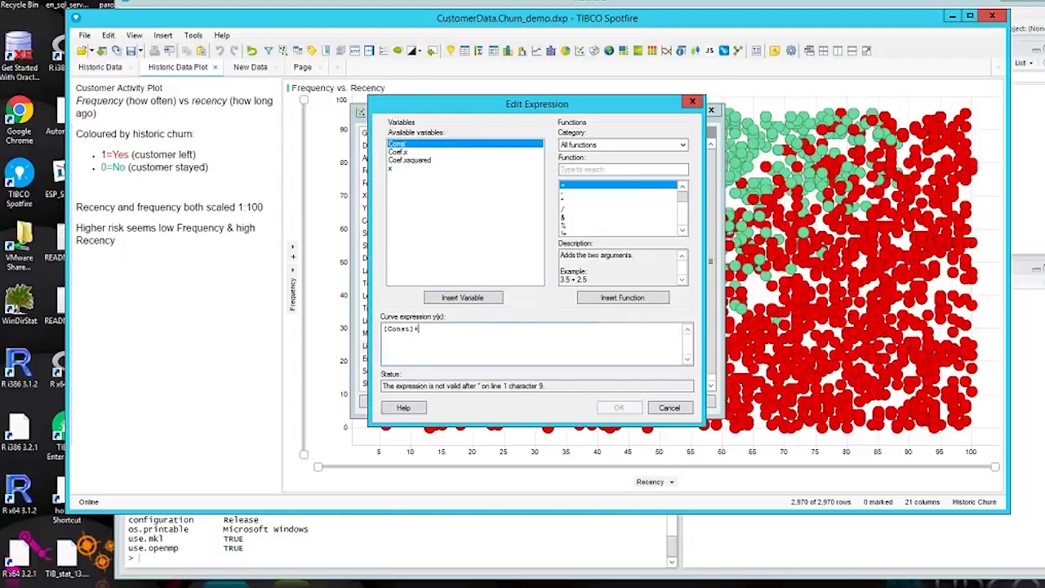
pyautogui.click(398, 152)
pyautogui.click(465, 297)
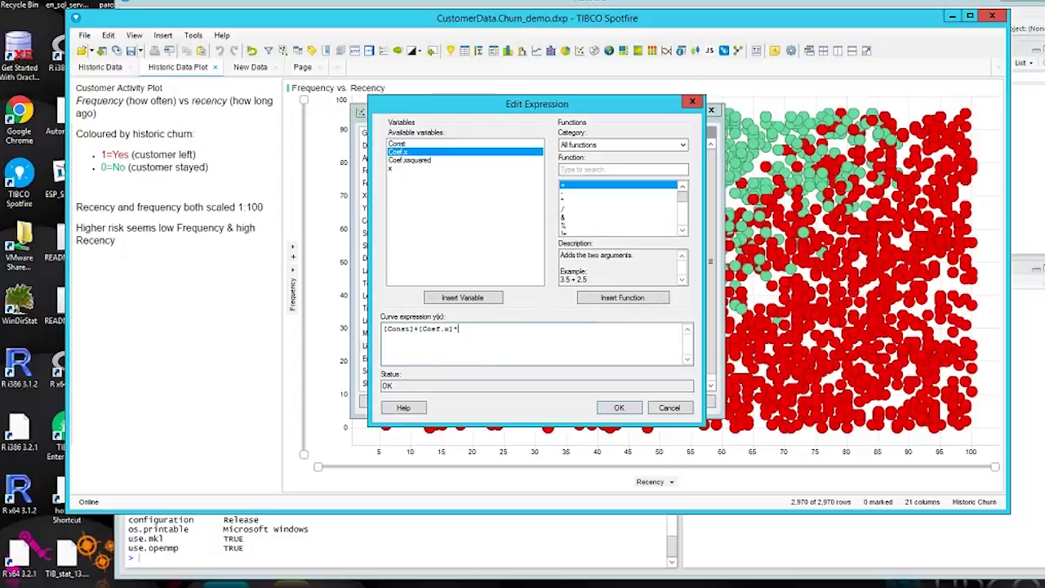
pyautogui.click(398, 162)
pyautogui.click(451, 298)
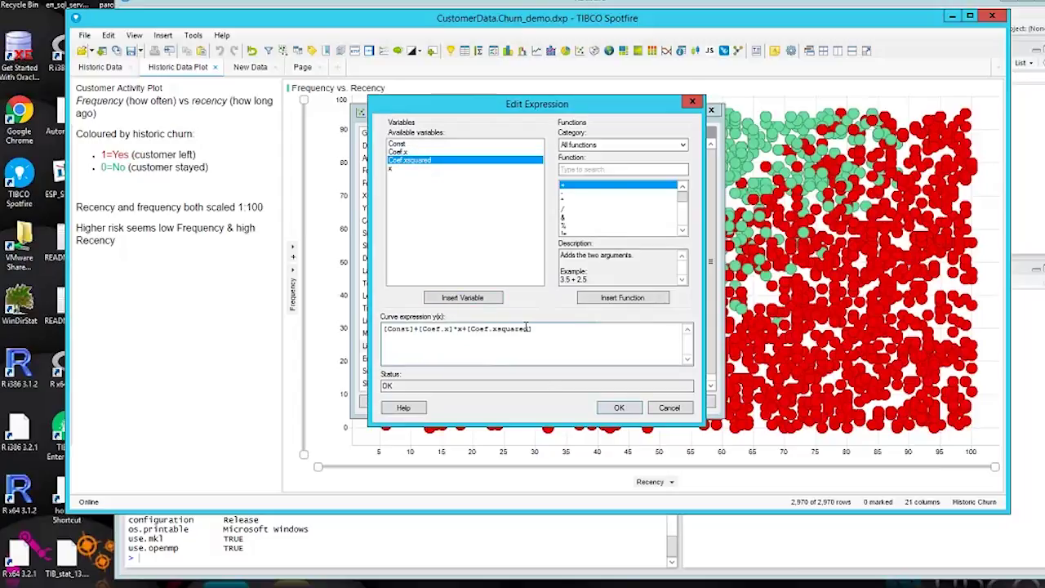
pyautogui.write('*')
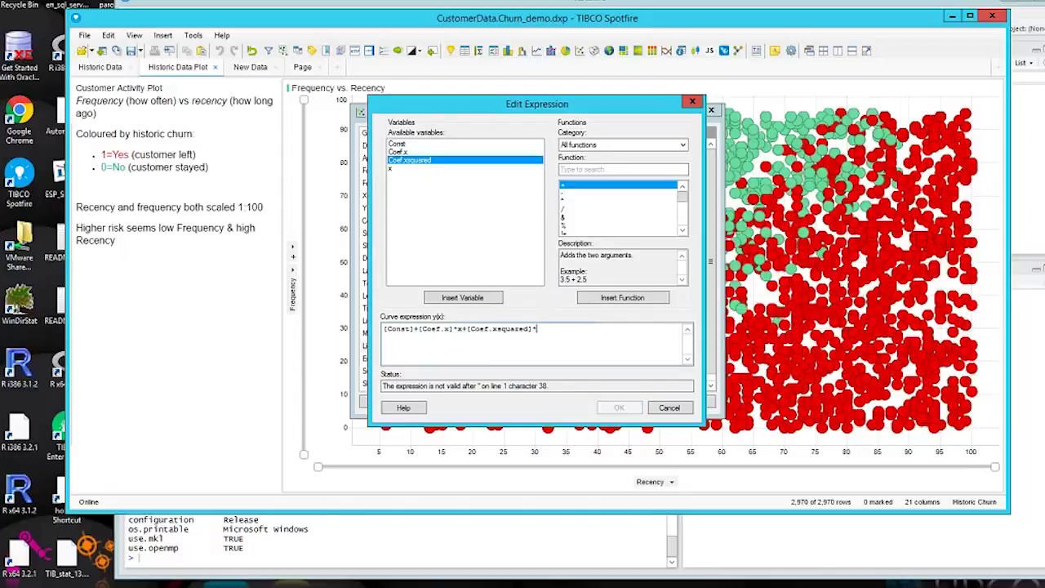
pyautogui.write('x*x')
pyautogui.click(621, 408)
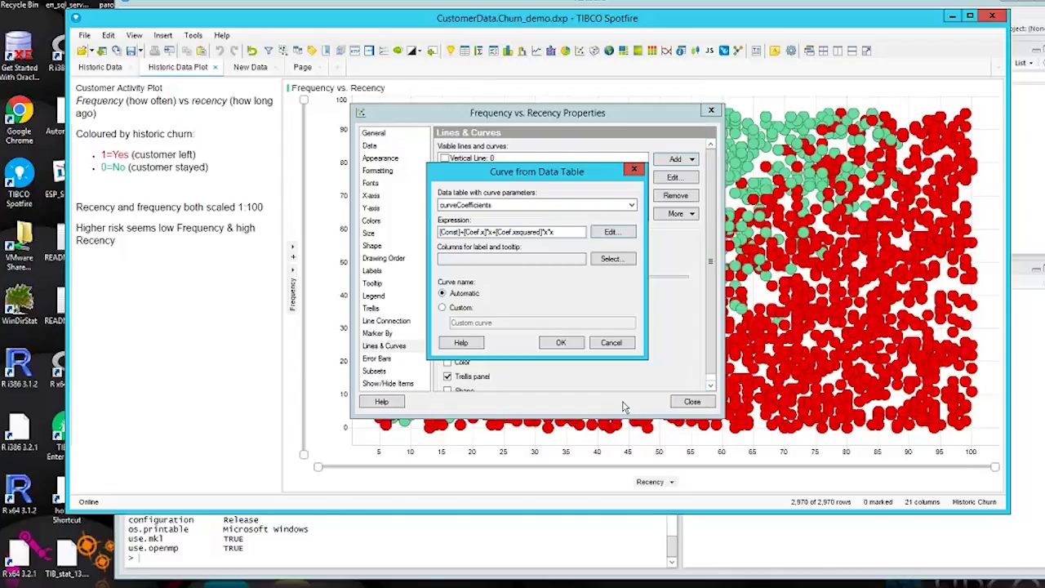
pyautogui.click(561, 344)
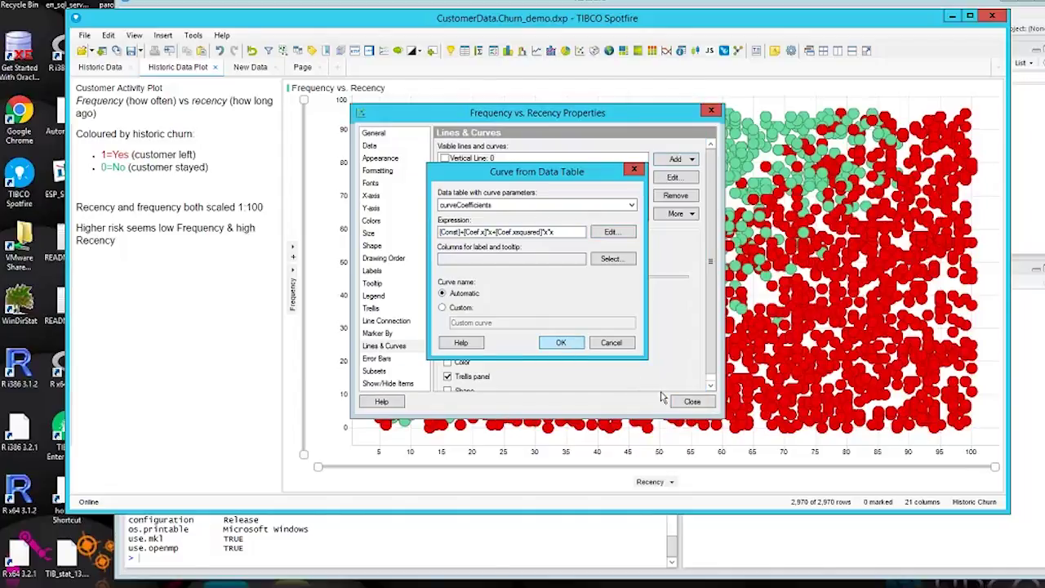
pyautogui.click(689, 401)
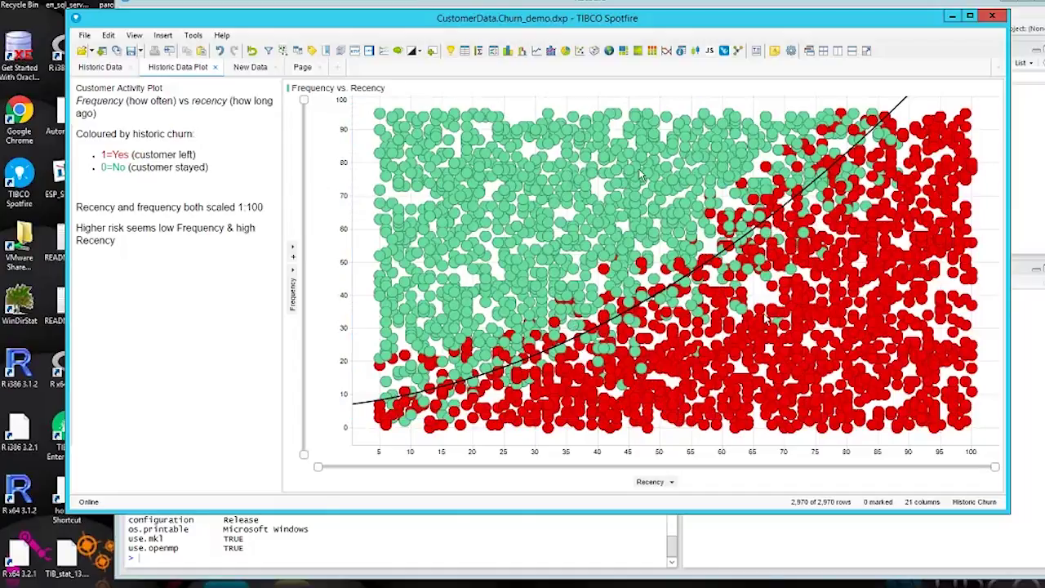
# Examine customer points on both sides of the fitted curve, and view the New Data page
pyautogui.moveTo(766, 317)
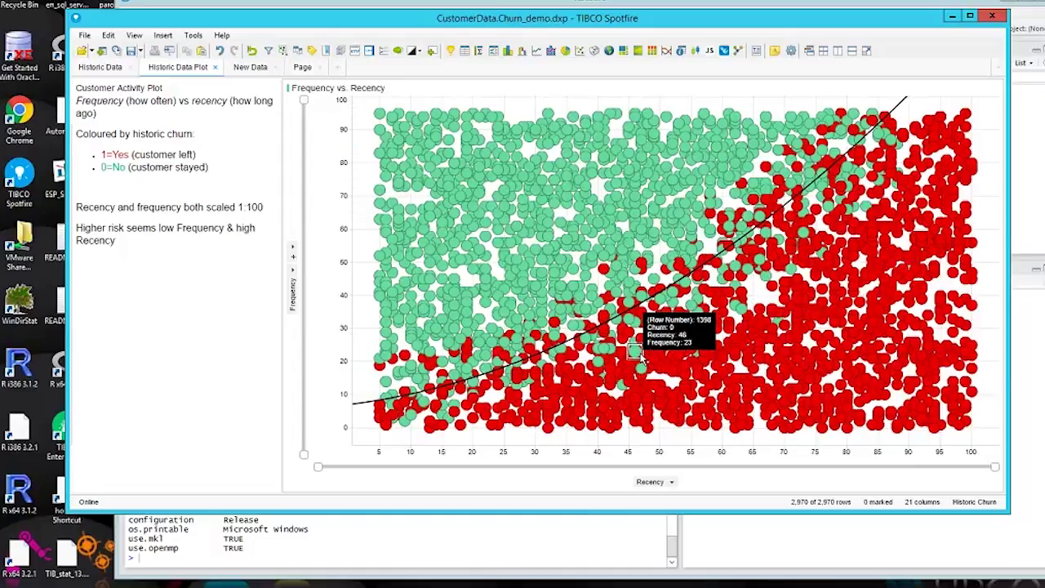
pyautogui.moveTo(479, 208)
pyautogui.moveTo(722, 303)
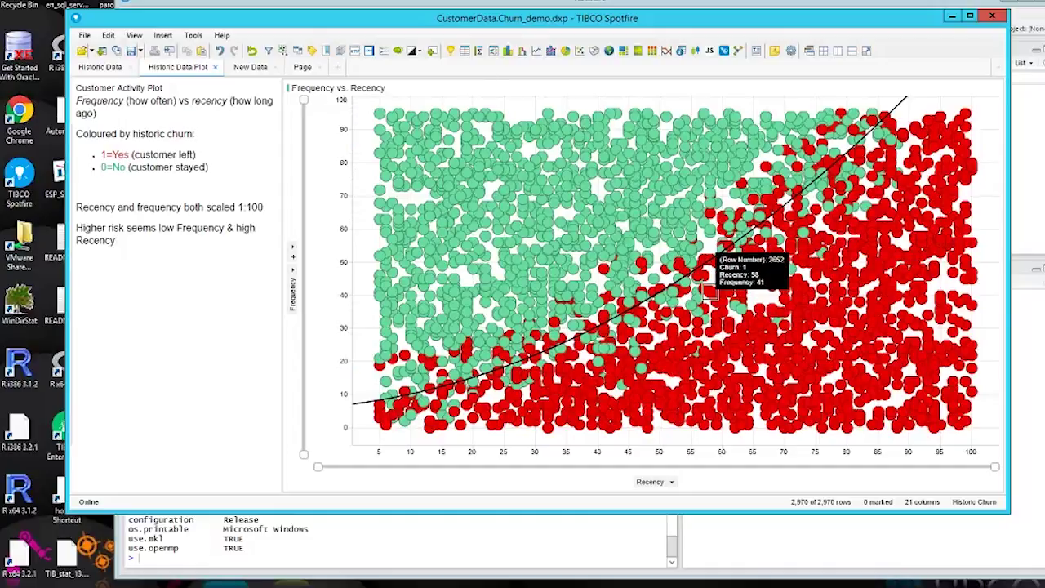
pyautogui.click(250, 68)
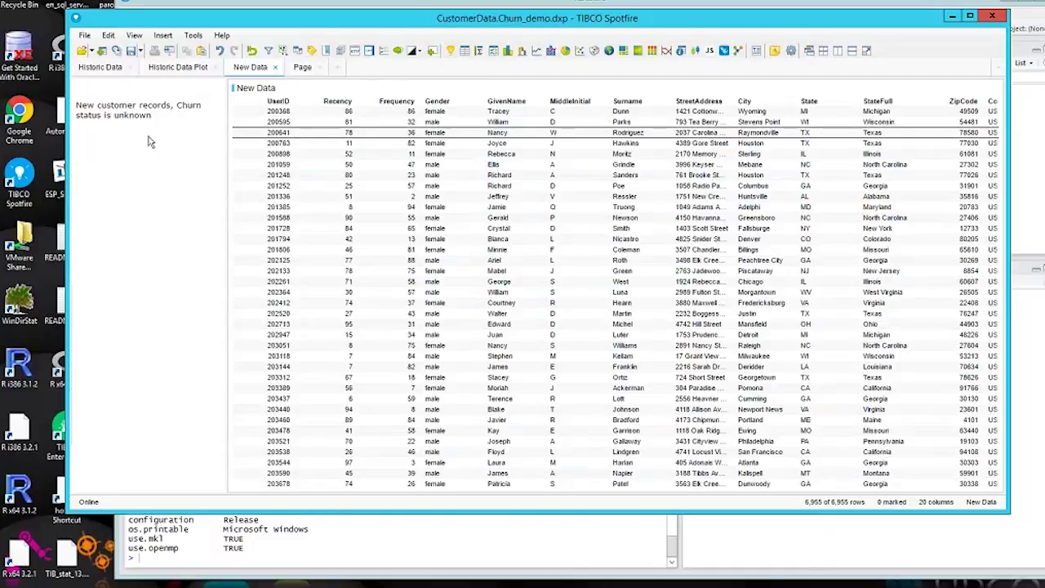
# Switch to RStudio and copy the glm_test.R code from library(SpotfireUtils) through the ChurnProb prediction line
pyautogui.moveTo(405, 584)
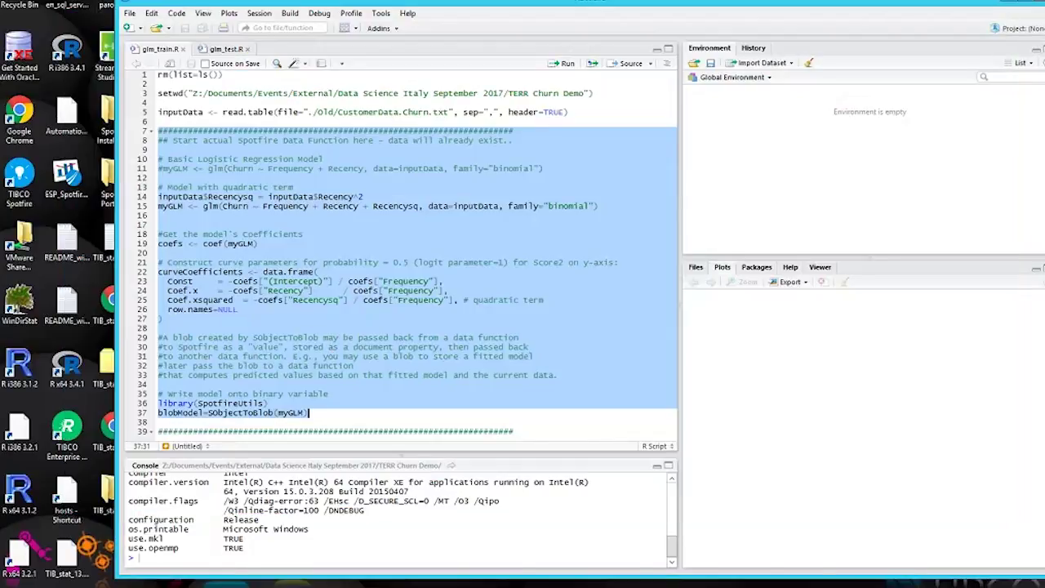
pyautogui.click(224, 49)
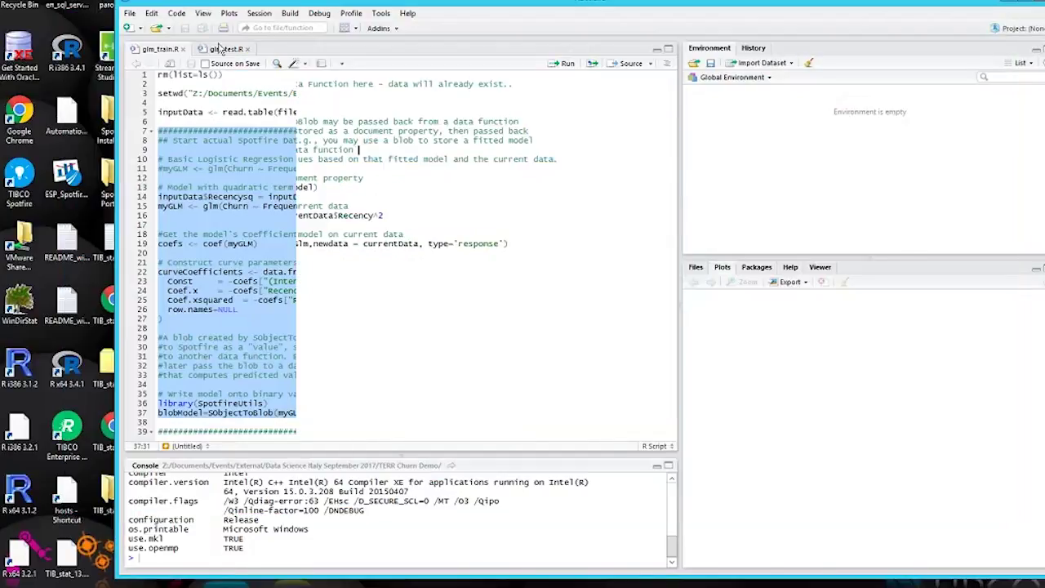
pyautogui.moveTo(160, 102); pyautogui.dragTo(487, 255)
pyautogui.hotkey('ctrl', 'c')
pyautogui.rightClick(365, 217)
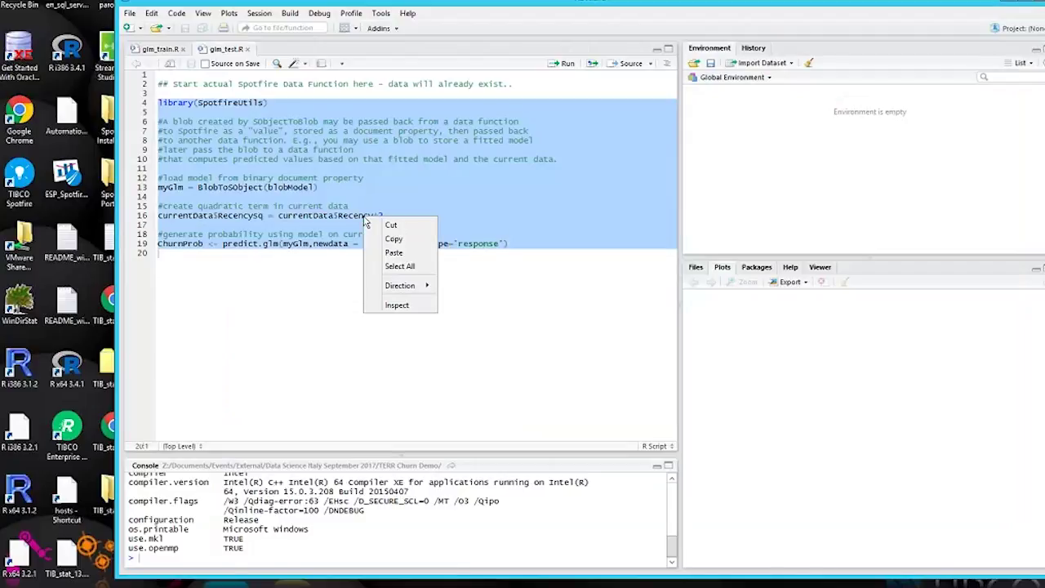
pyautogui.click(384, 235)
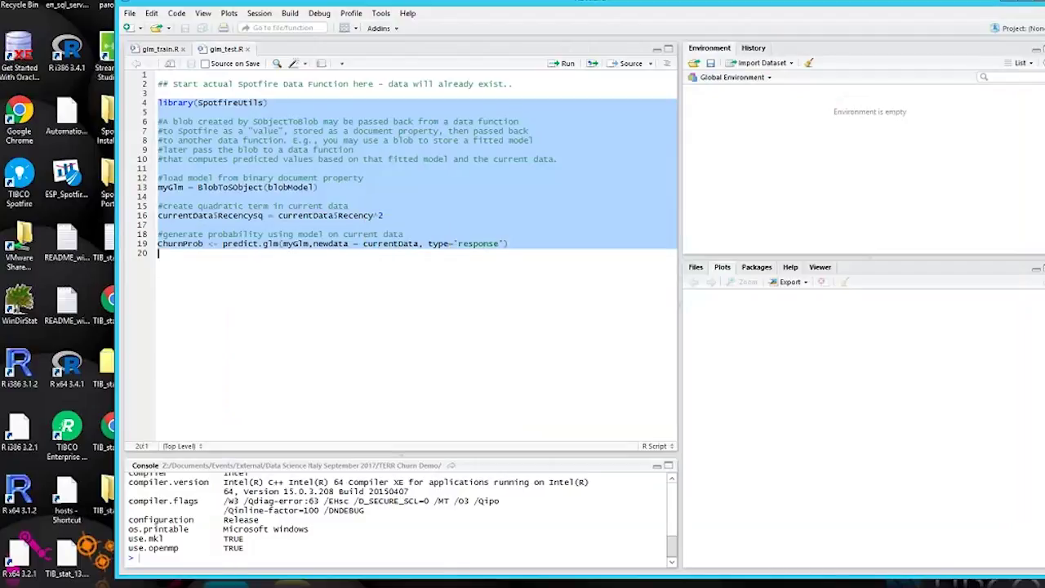
# Switch back to Spotfire and start registering a new data function with the copied R code as its script
pyautogui.click(445, 574)
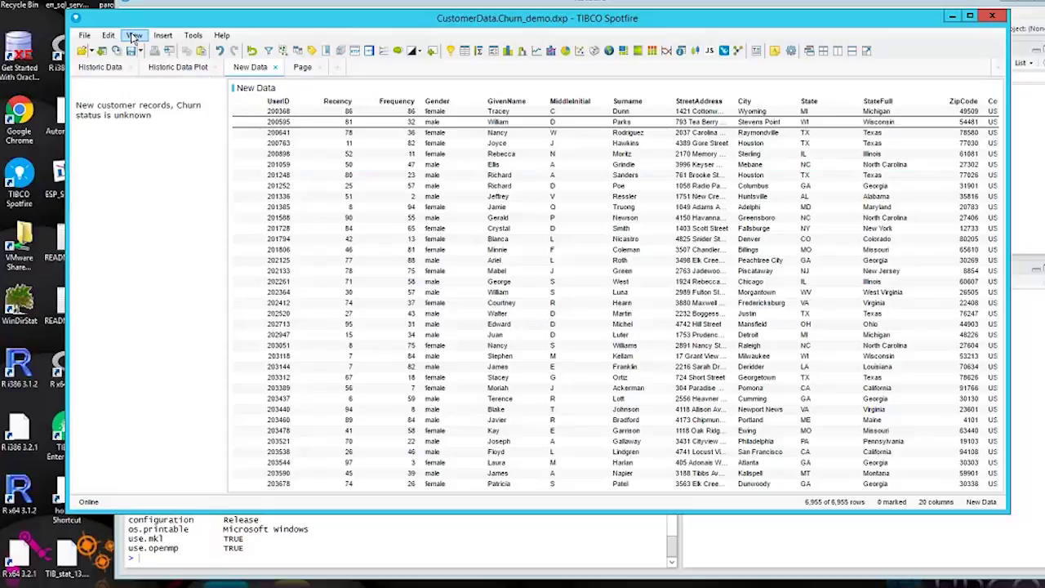
pyautogui.click(108, 36)
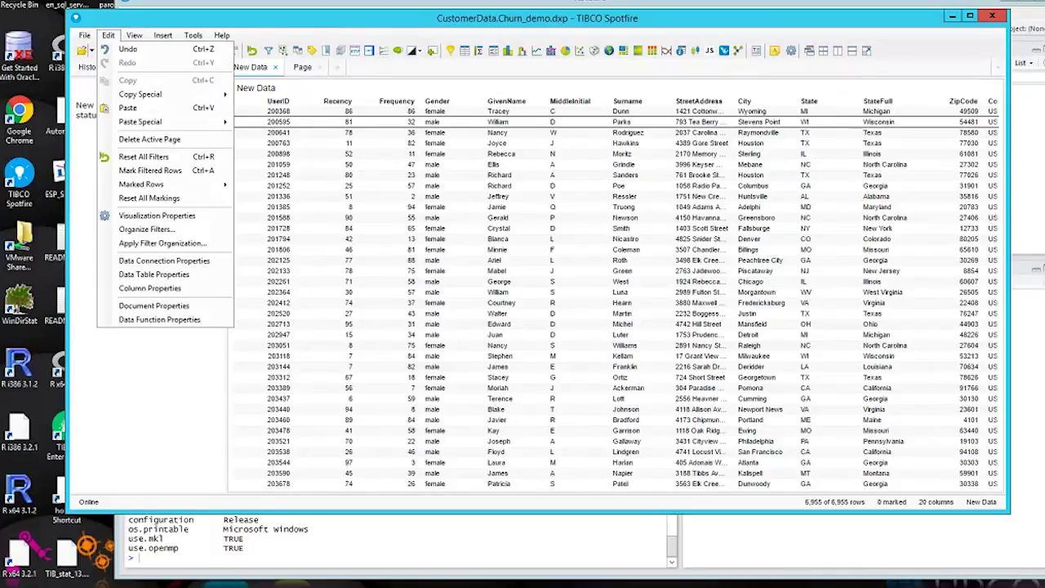
pyautogui.click(147, 320)
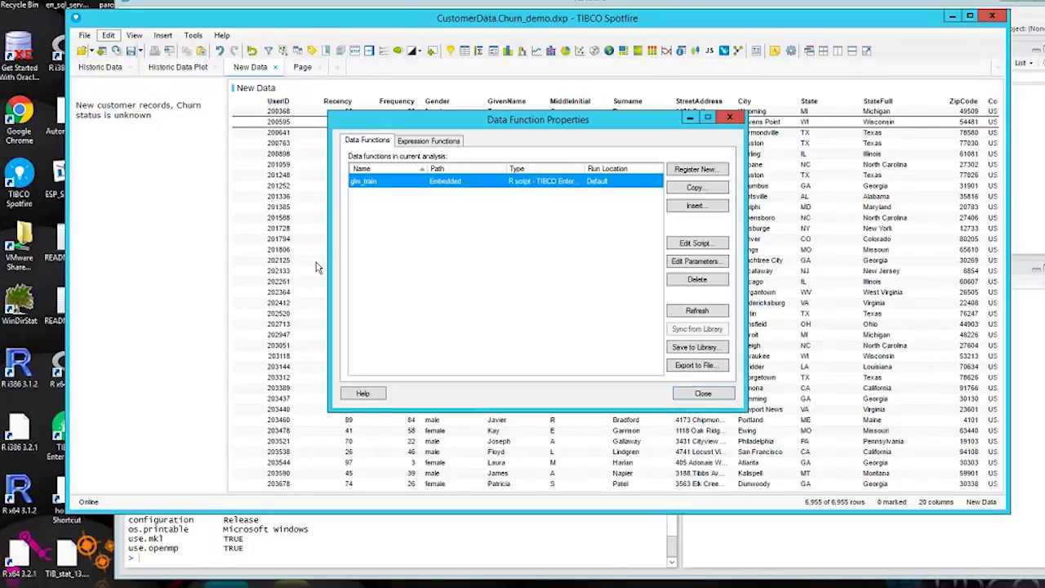
pyautogui.click(696, 170)
pyautogui.rightClick(435, 270)
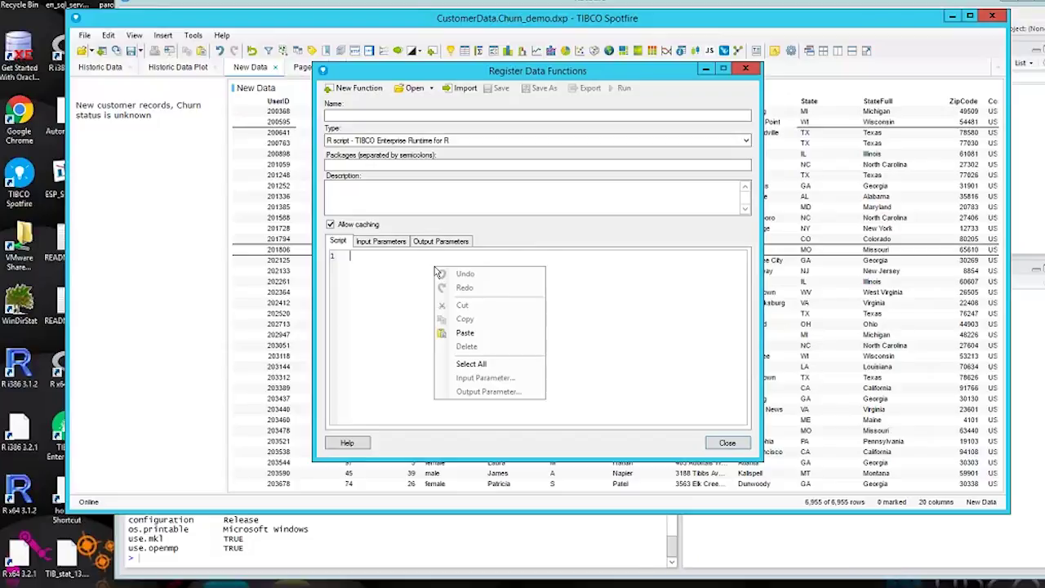
pyautogui.click(462, 332)
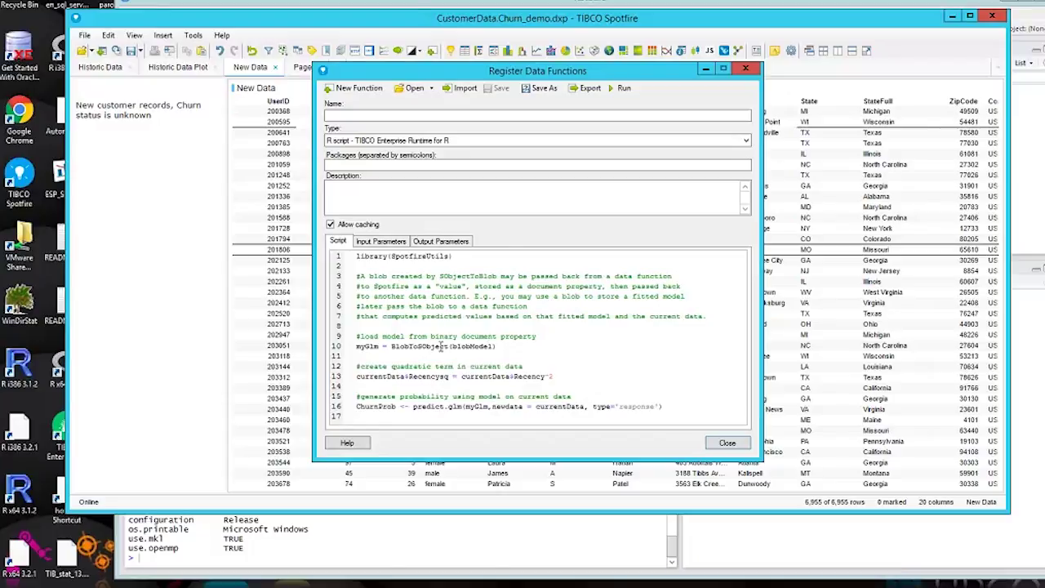
# Add blobModel from the script as an input parameter of type Value that allows Binary data
pyautogui.doubleClick(472, 346)
pyautogui.rightClick(478, 348)
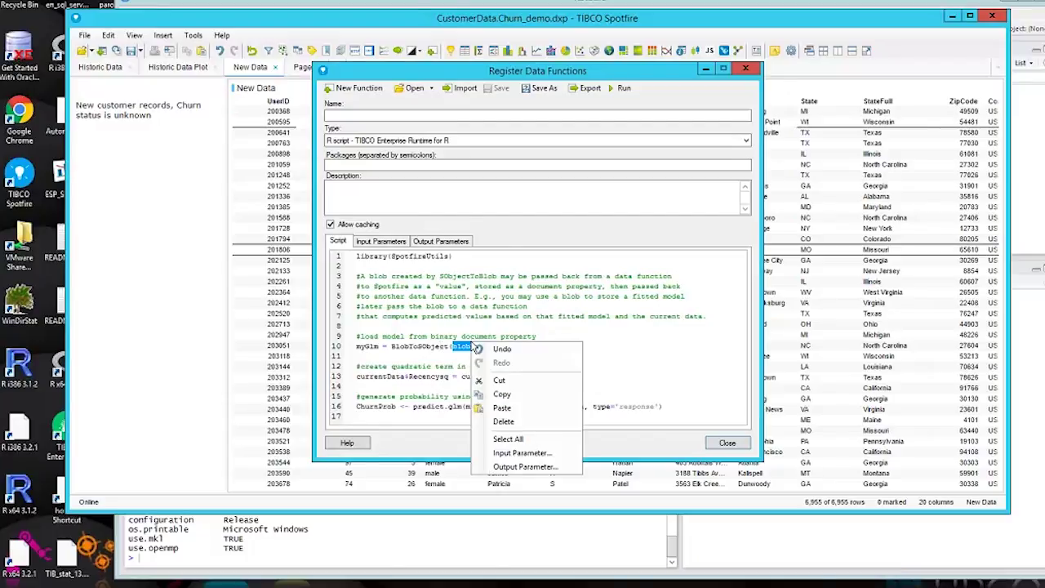
pyautogui.click(523, 454)
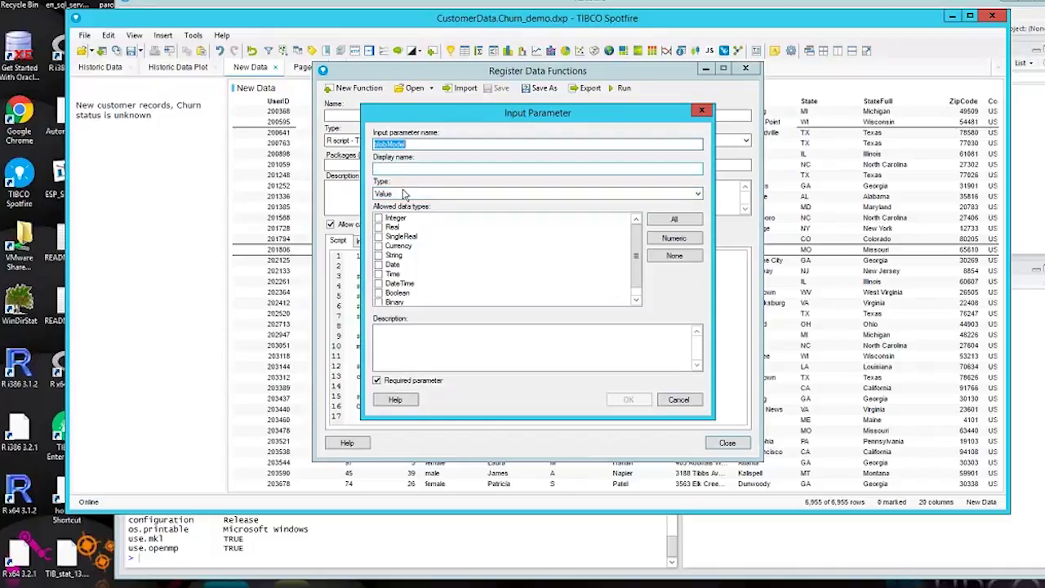
pyautogui.click(405, 194)
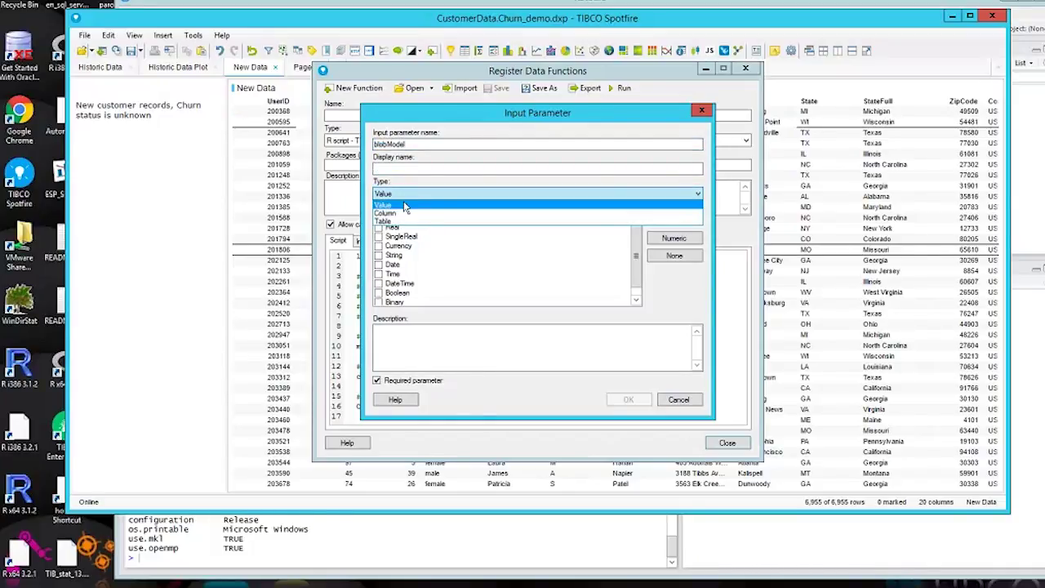
pyautogui.click(403, 204)
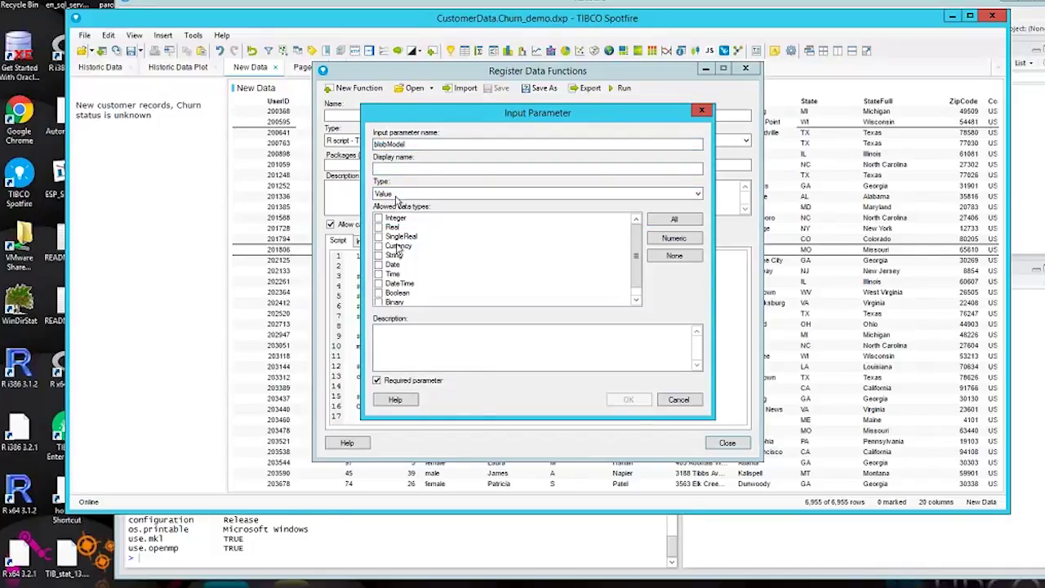
pyautogui.click(379, 302)
pyautogui.click(628, 399)
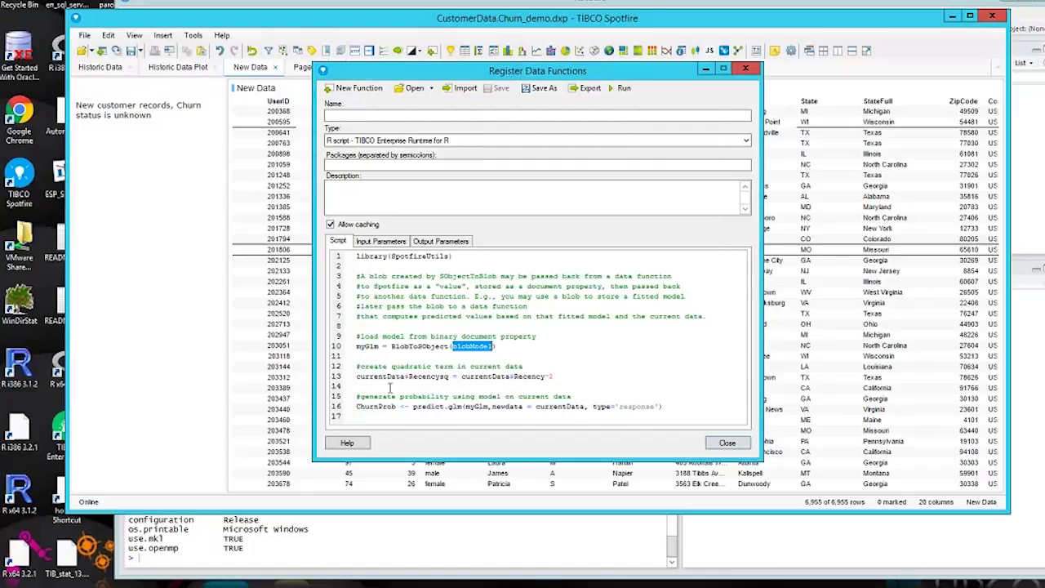
# Add currentData from the script as an input parameter of type Table that allows all numeric data types
pyautogui.doubleClick(376, 377)
pyautogui.rightClick(378, 381)
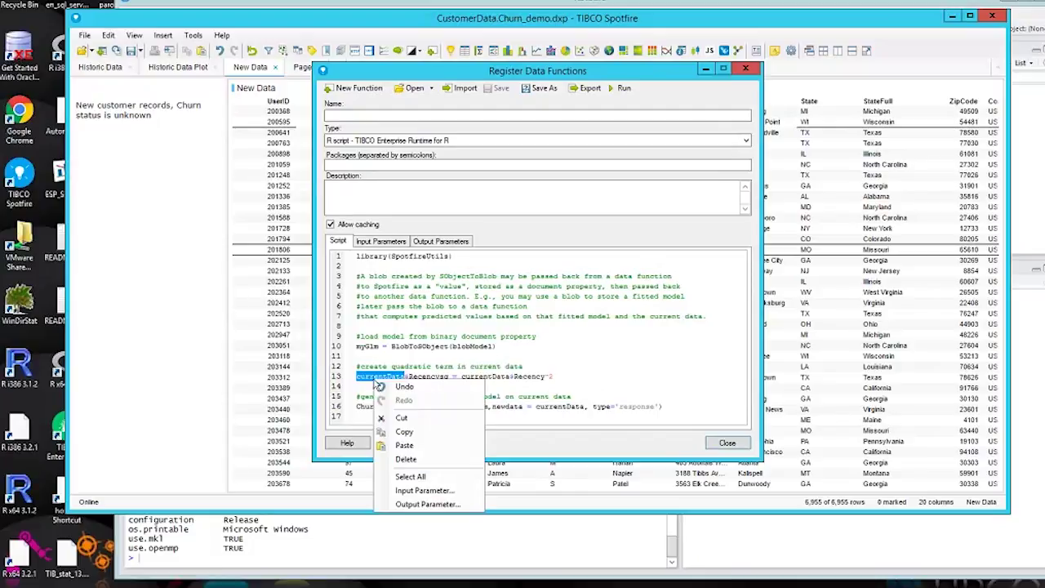
pyautogui.click(421, 492)
pyautogui.click(382, 193)
pyautogui.click(387, 214)
pyautogui.click(384, 193)
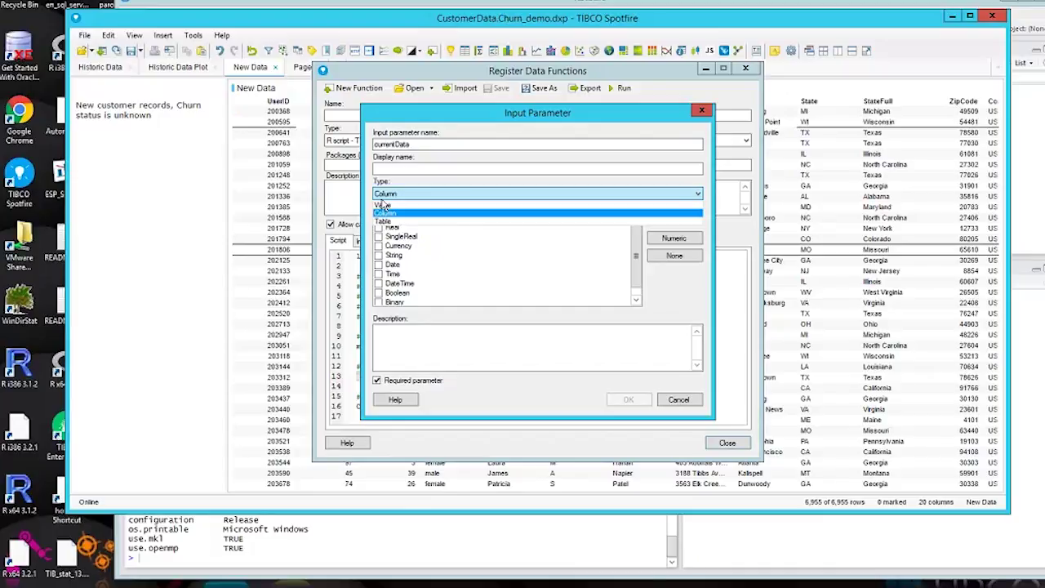
pyautogui.click(384, 230)
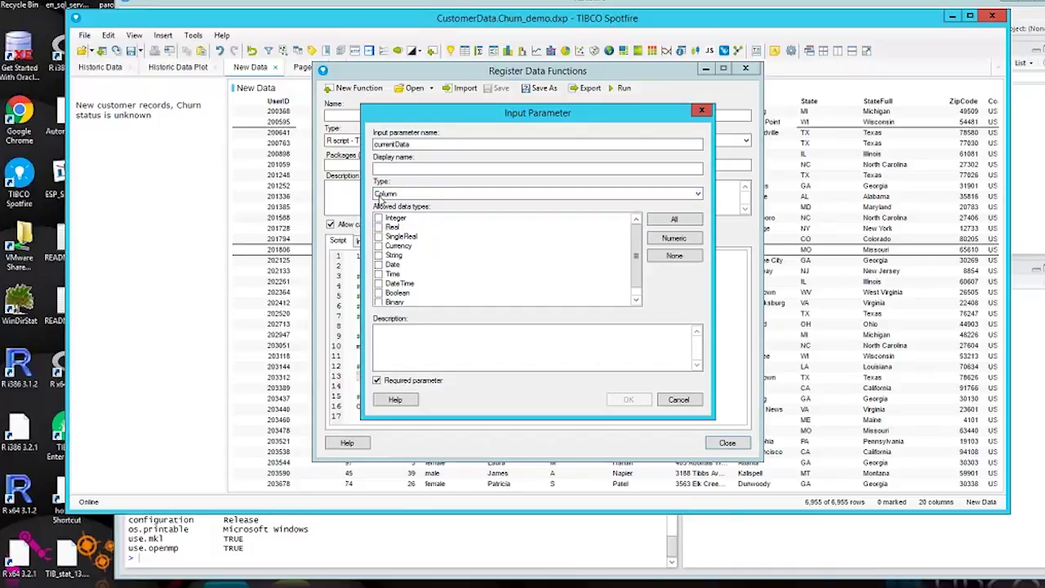
pyautogui.click(384, 194)
pyautogui.click(384, 214)
pyautogui.click(386, 193)
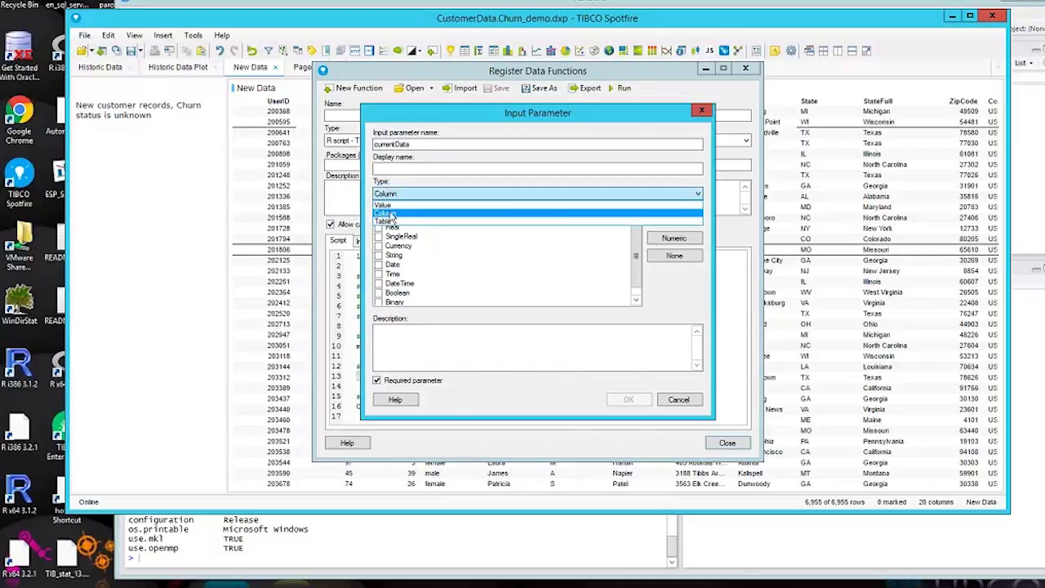
pyautogui.click(384, 220)
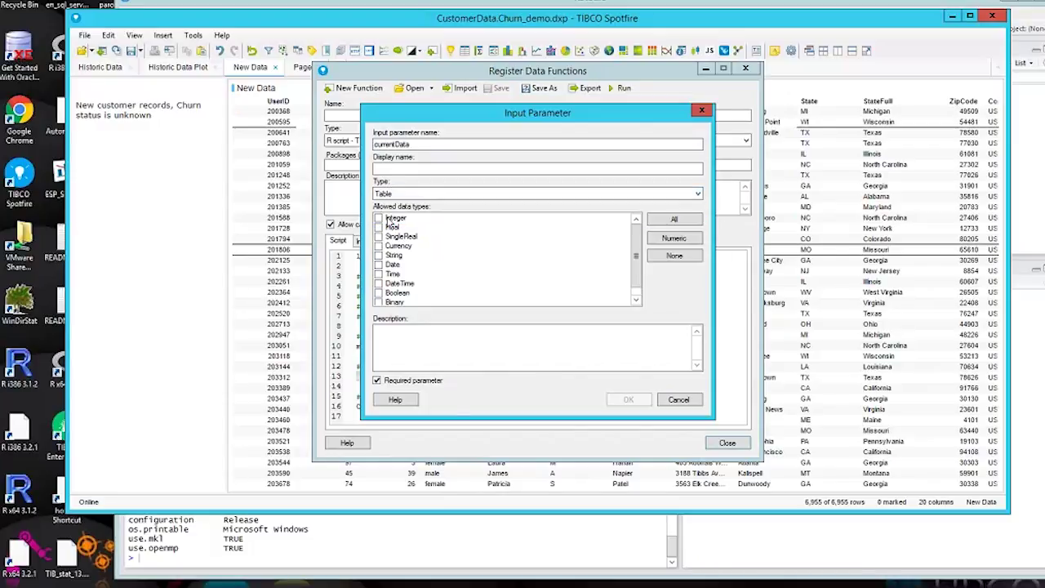
pyautogui.click(658, 241)
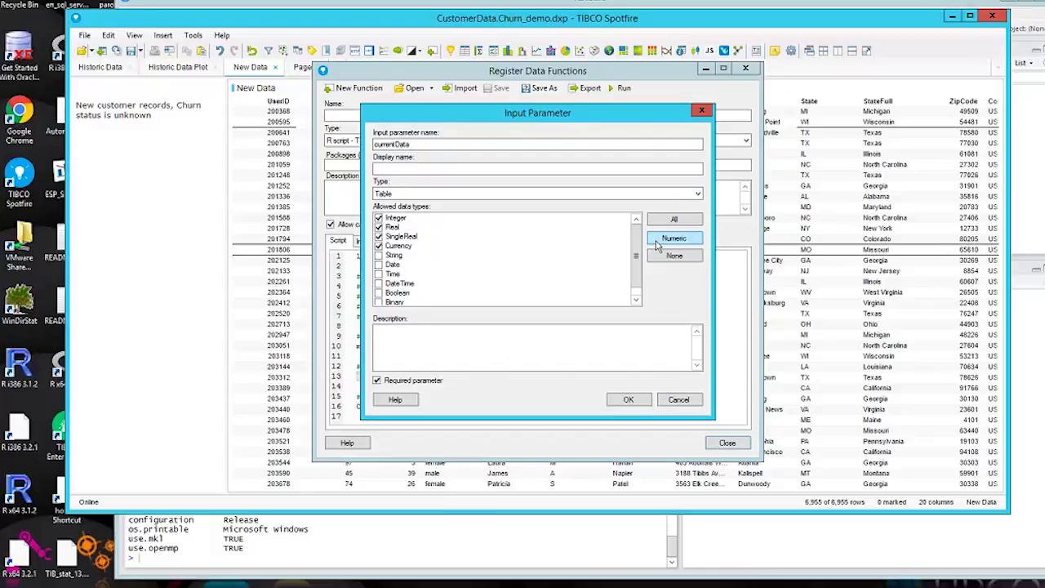
pyautogui.click(628, 400)
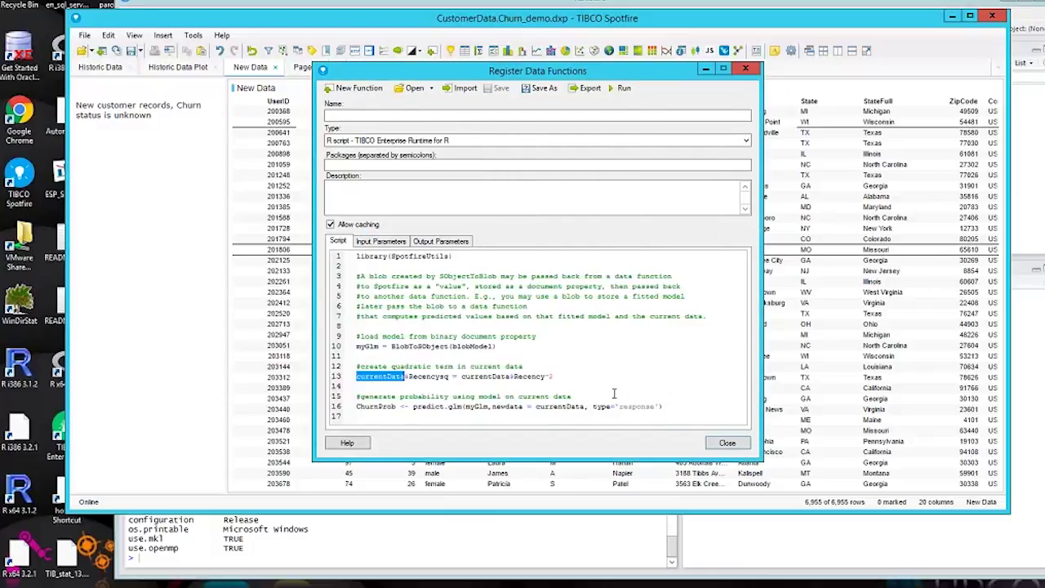
# Add ChurnProb from the script as an output parameter of type Column
pyautogui.doubleClick(375, 406)
pyautogui.rightClick(375, 406)
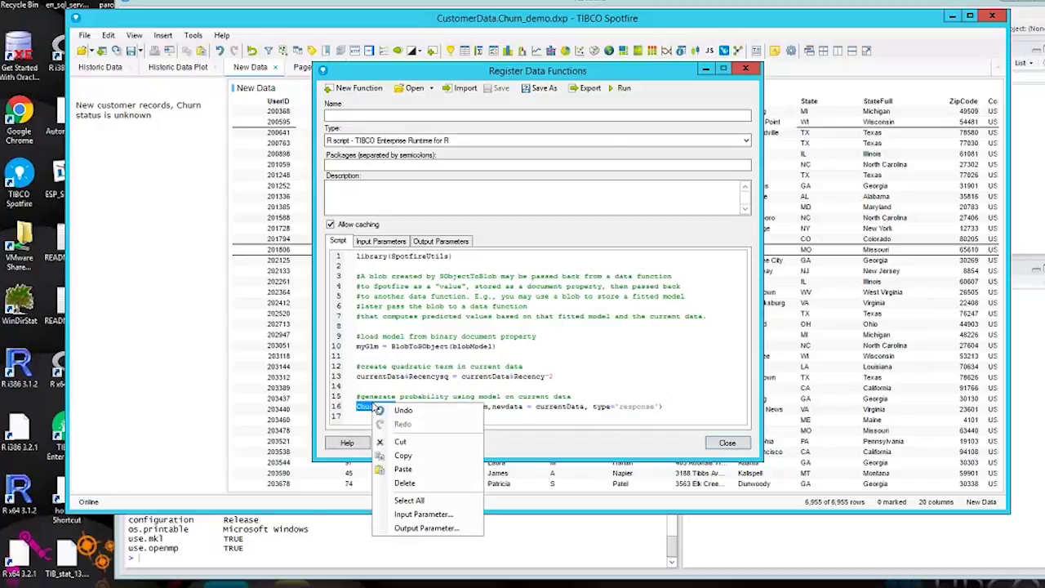
pyautogui.click(423, 528)
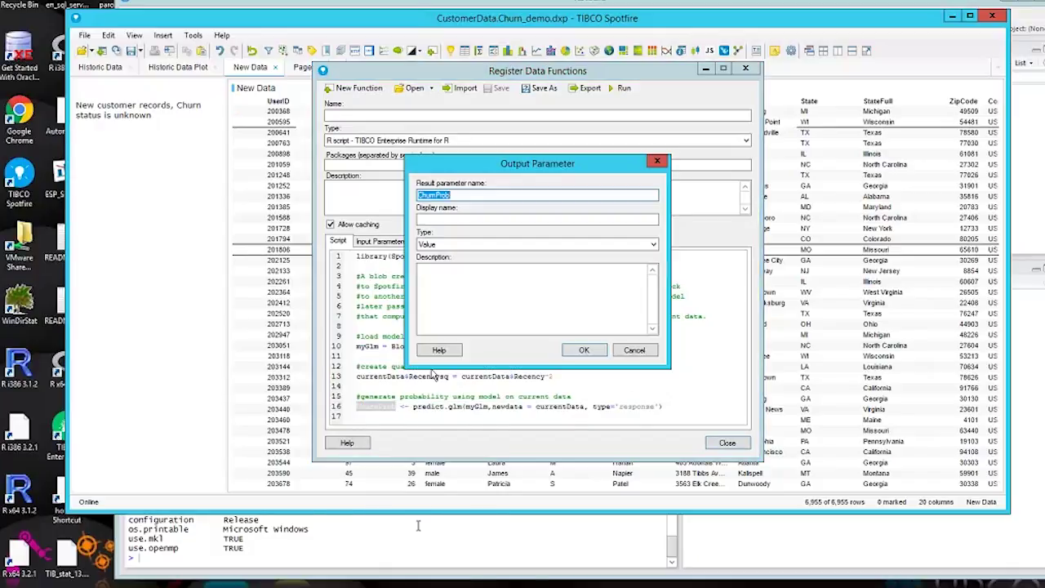
pyautogui.click(426, 245)
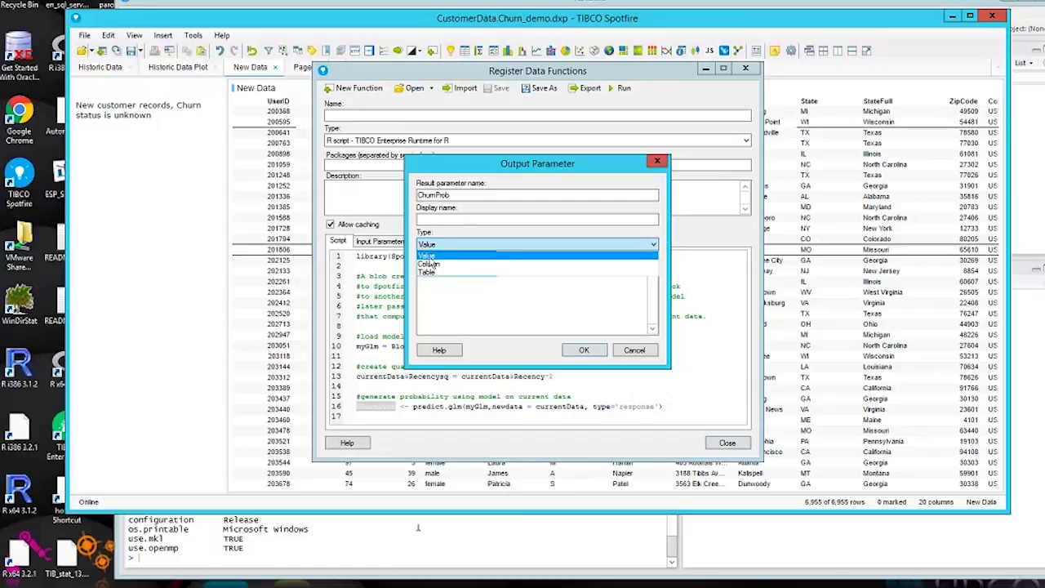
pyautogui.click(429, 264)
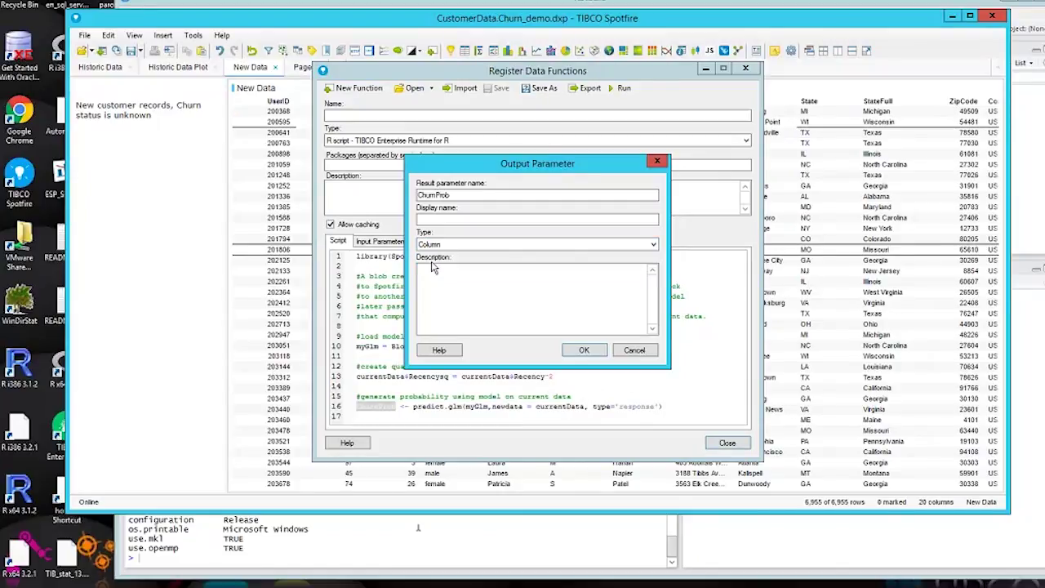
pyautogui.click(584, 351)
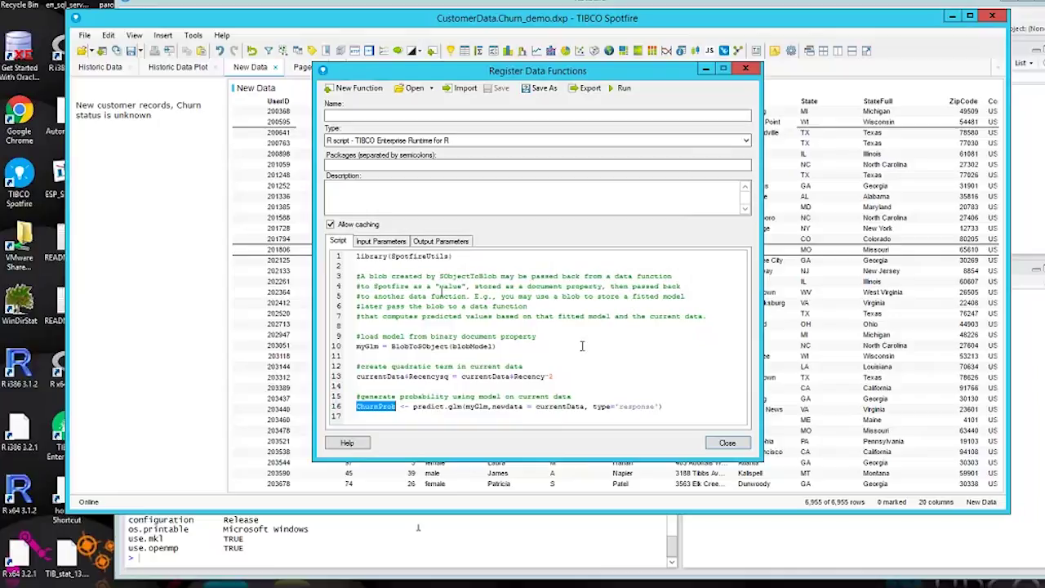
# Review the defined input and output parameters, and disable caching for the data function
pyautogui.click(382, 241)
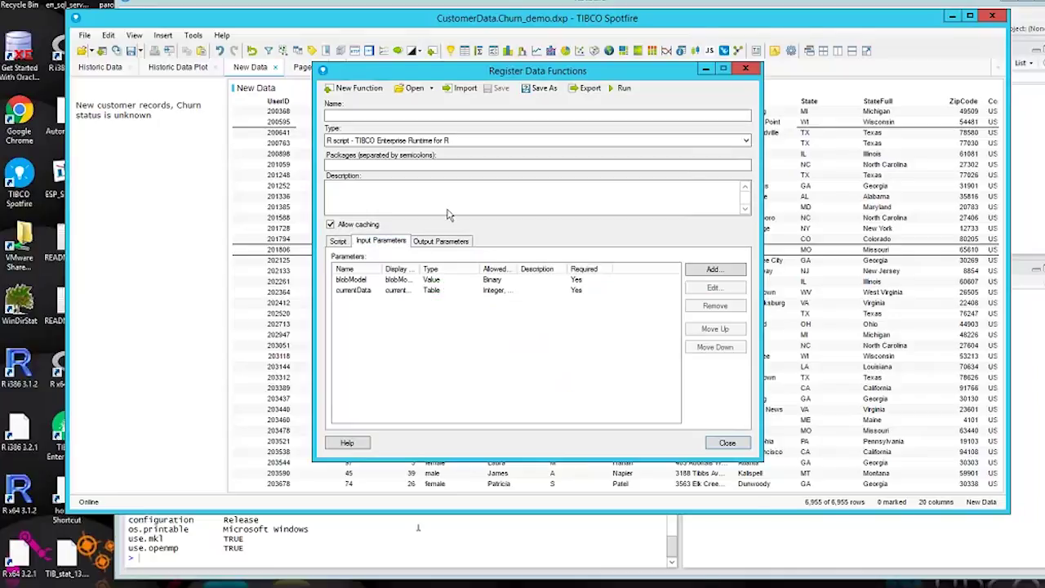
pyautogui.click(454, 243)
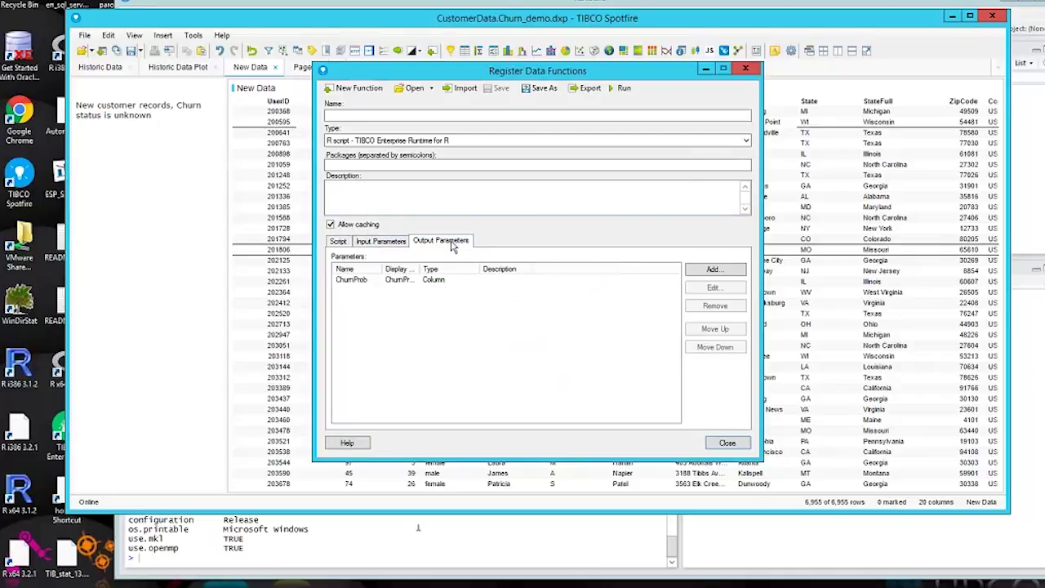
pyautogui.click(340, 241)
pyautogui.click(330, 225)
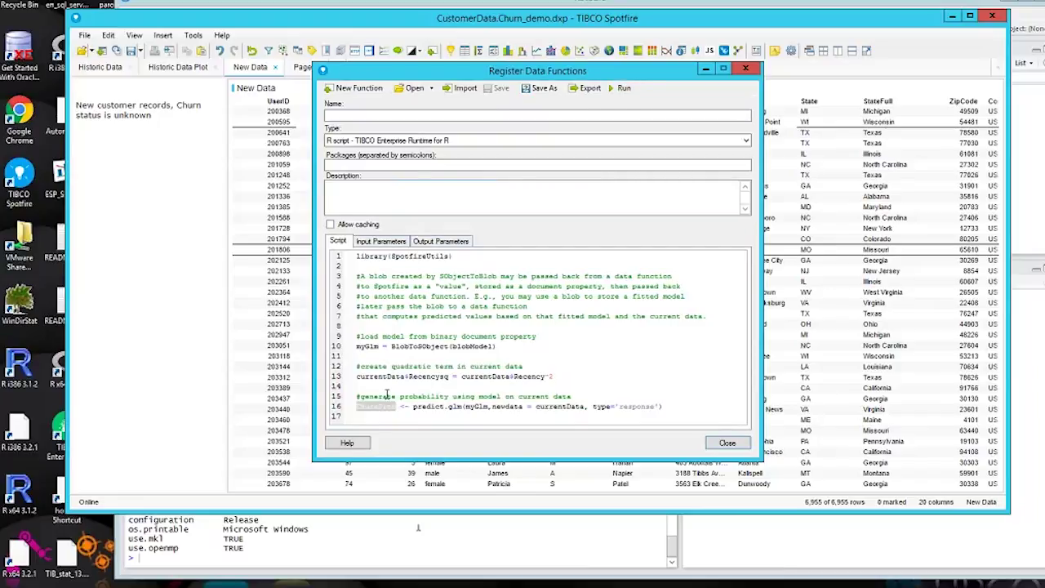
# Run the data function and map its blobModel input to the blobModel document property
pyautogui.click(621, 87)
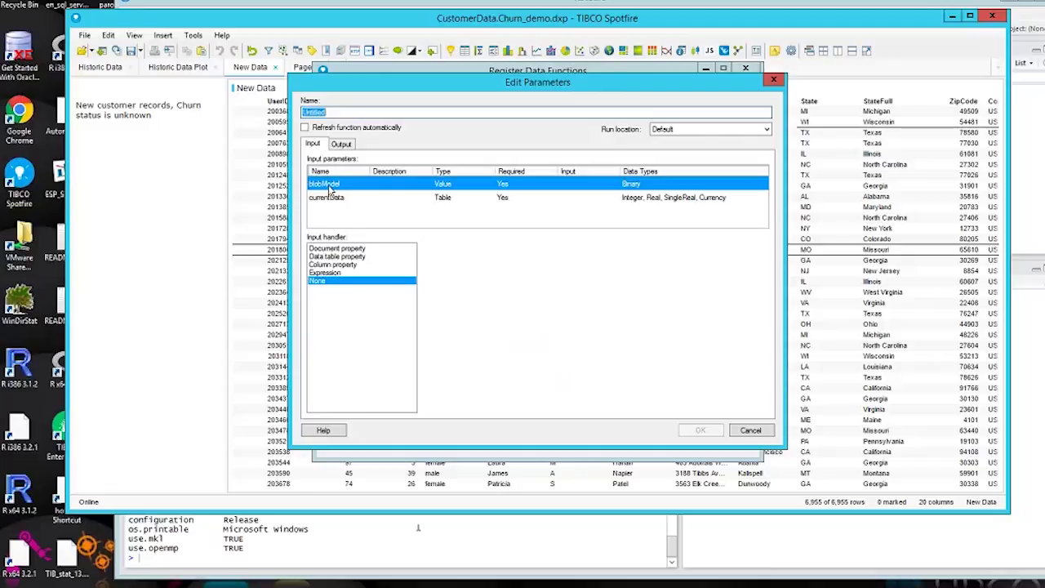
pyautogui.click(335, 250)
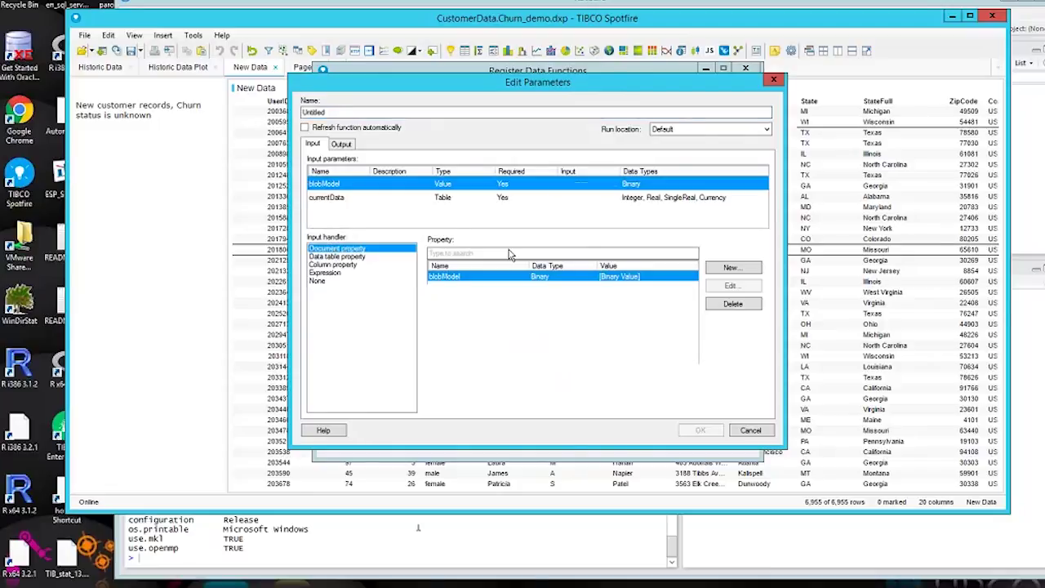
pyautogui.click(462, 280)
pyautogui.press('Return')
# Map the currentData input to the Recency and Frequency columns of the New Data table
pyautogui.click(311, 197)
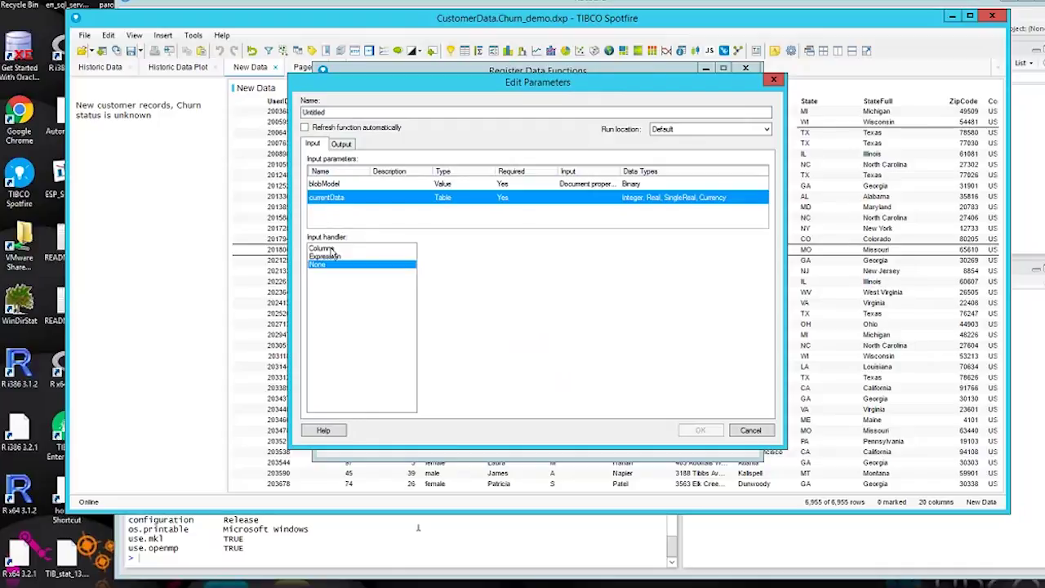
pyautogui.click(326, 248)
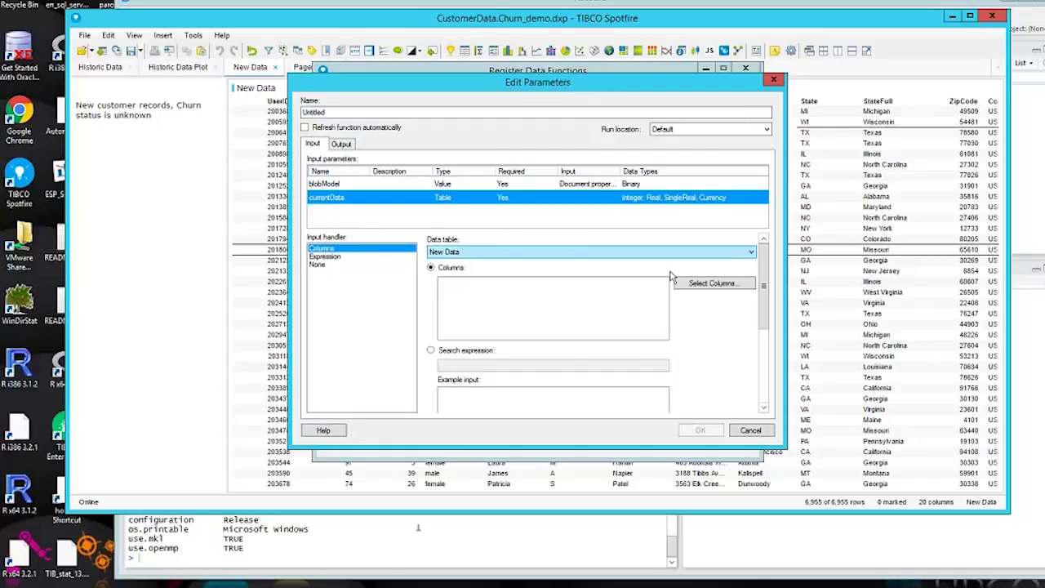
pyautogui.click(708, 282)
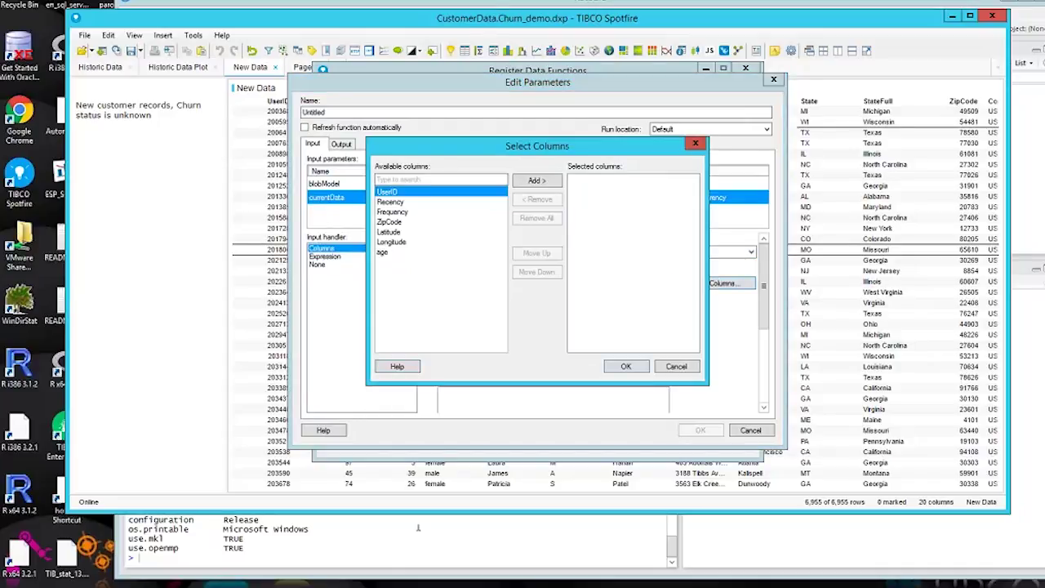
pyautogui.click(394, 202)
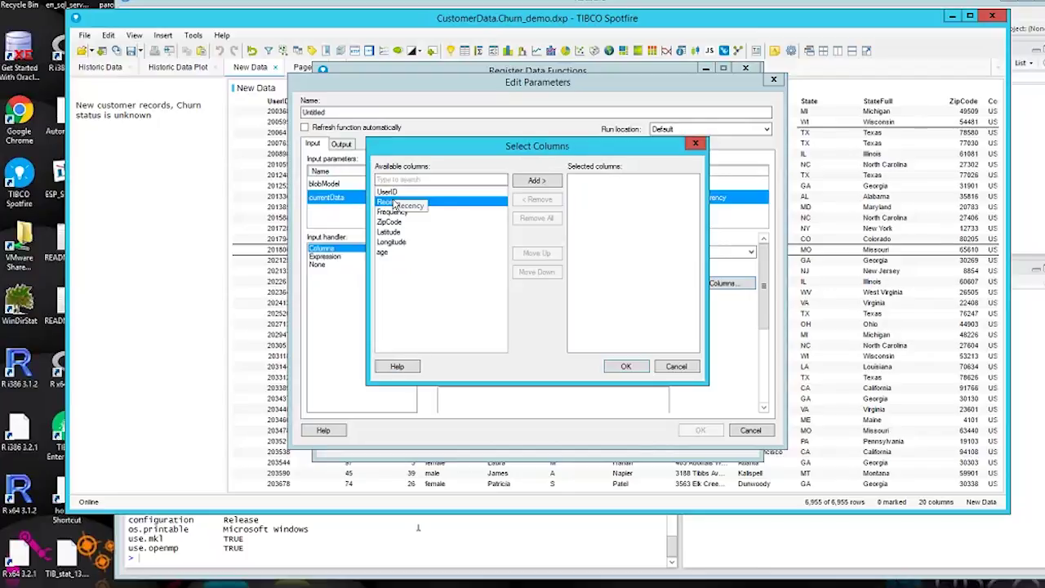
pyautogui.keyDown('shift'); pyautogui.click(393, 211); pyautogui.keyUp('shift')
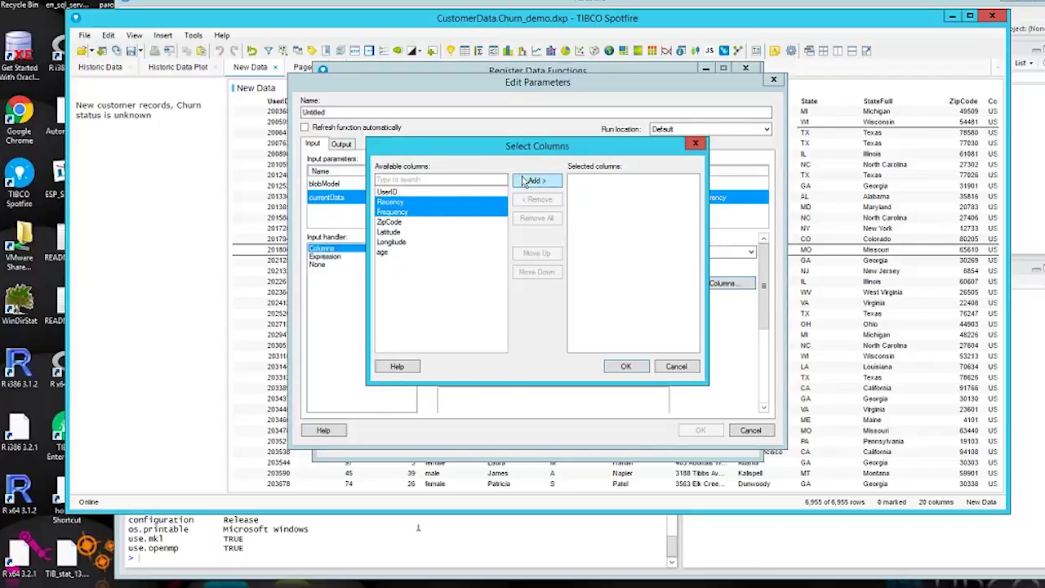
pyautogui.click(532, 181)
pyautogui.click(624, 367)
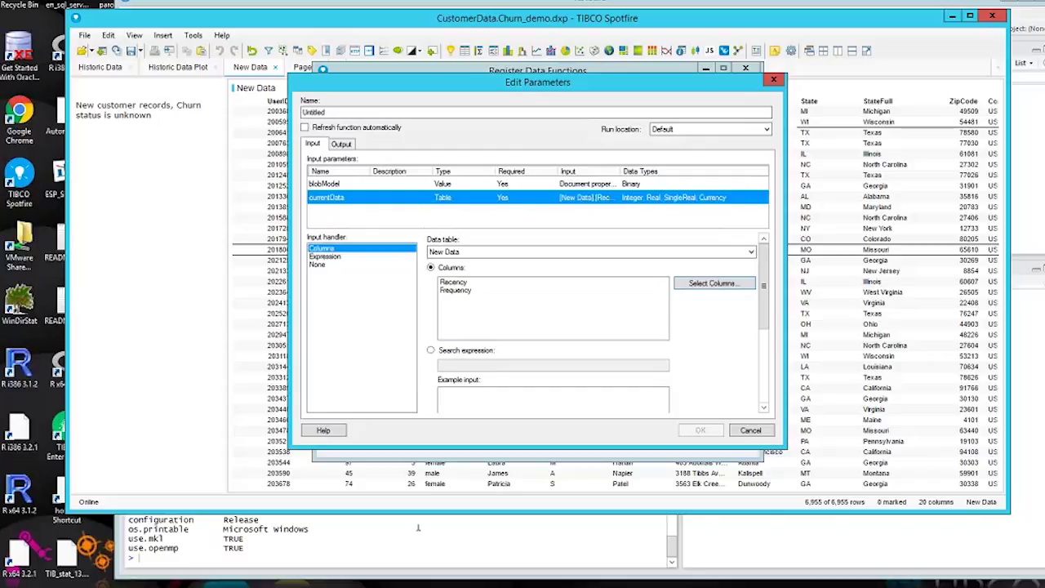
# Output ChurnProb as a column added to the New Data table and confirm the parameter mappings
pyautogui.click(339, 144)
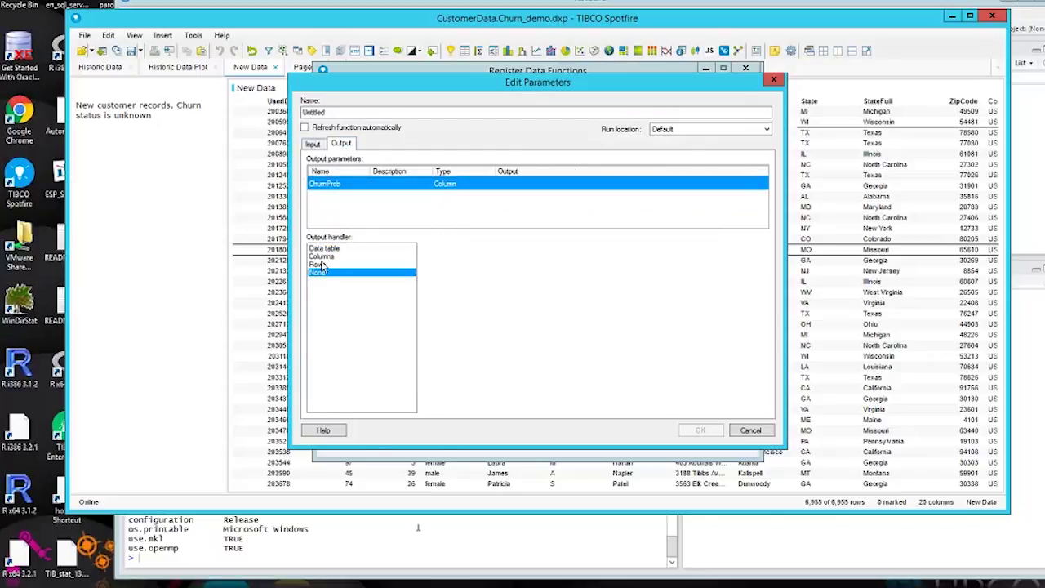
pyautogui.click(321, 257)
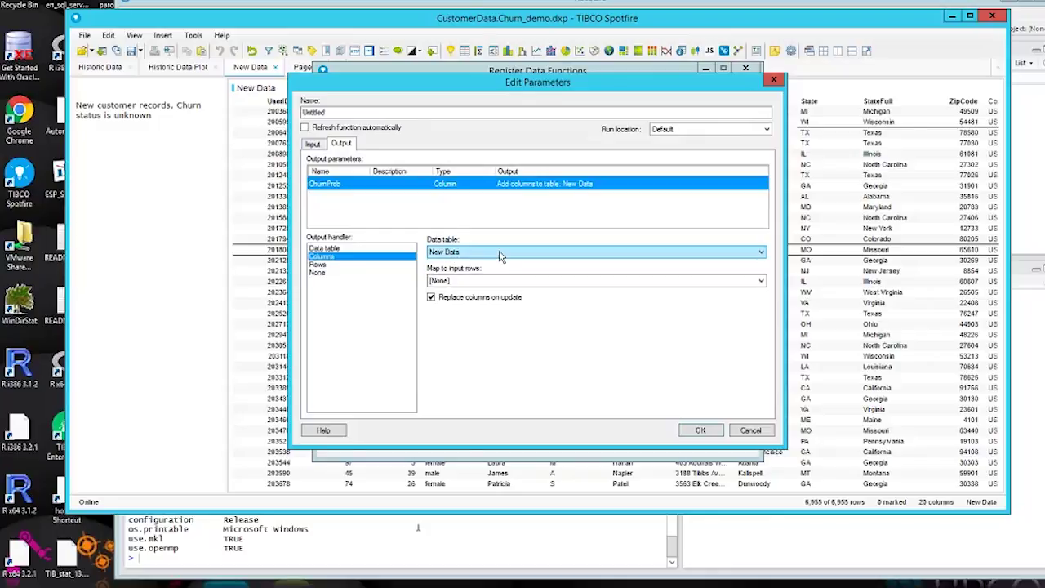
pyautogui.click(700, 431)
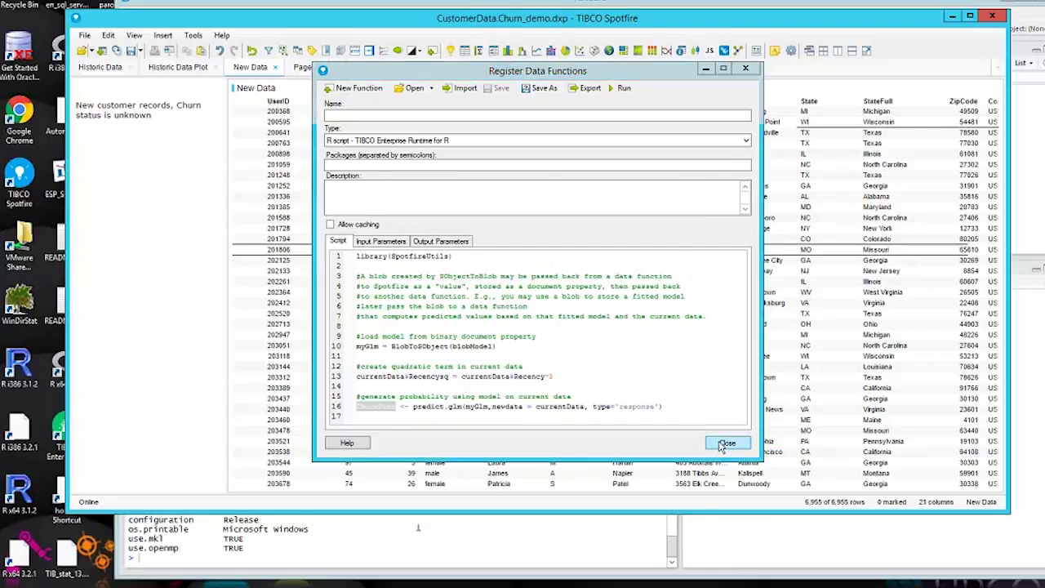
# Close the data function registration without saving to the library, and view the ChurnProb column in the New Data table
pyautogui.click(724, 444)
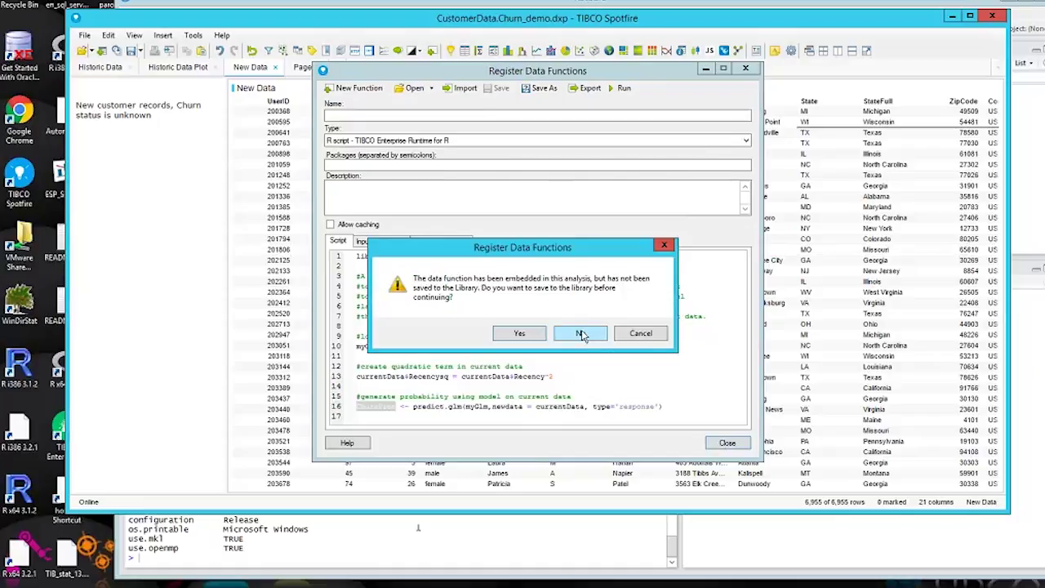
pyautogui.click(581, 335)
pyautogui.click(698, 394)
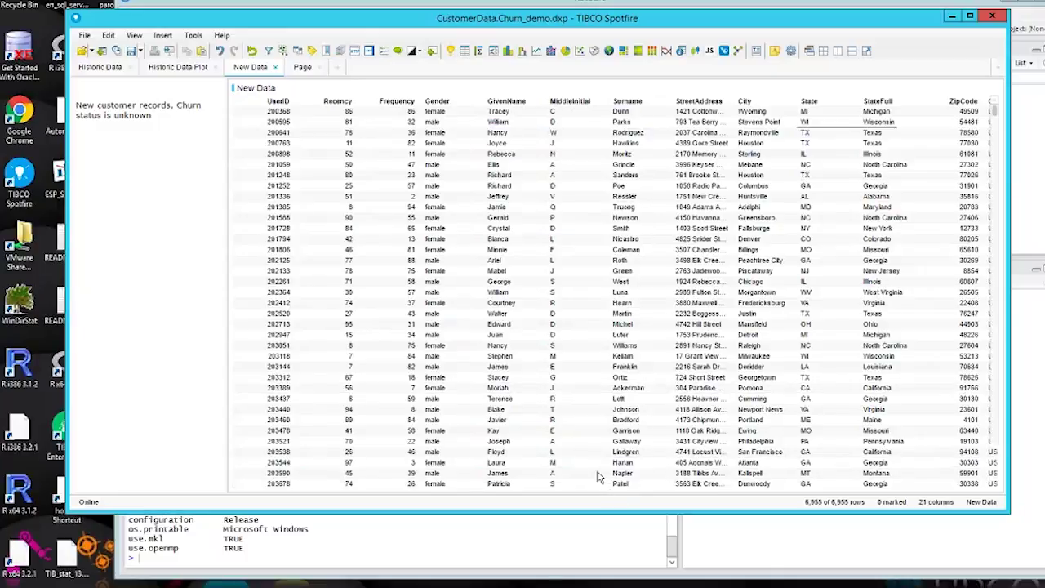
pyautogui.moveTo(711, 486); pyautogui.dragTo(932, 481)
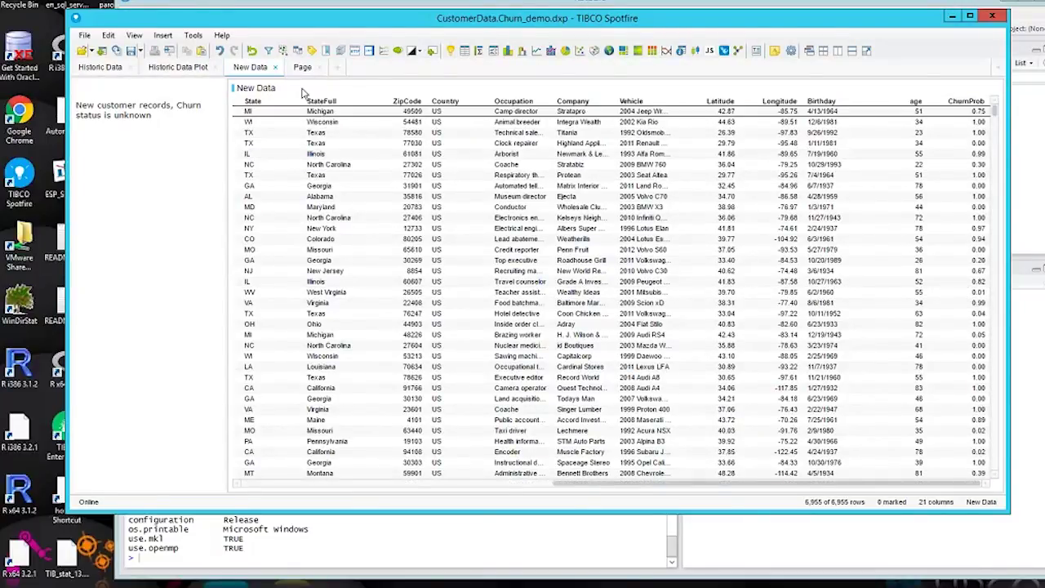
# Add a new page with a scatter plot that uses the New Data table
pyautogui.click(337, 67)
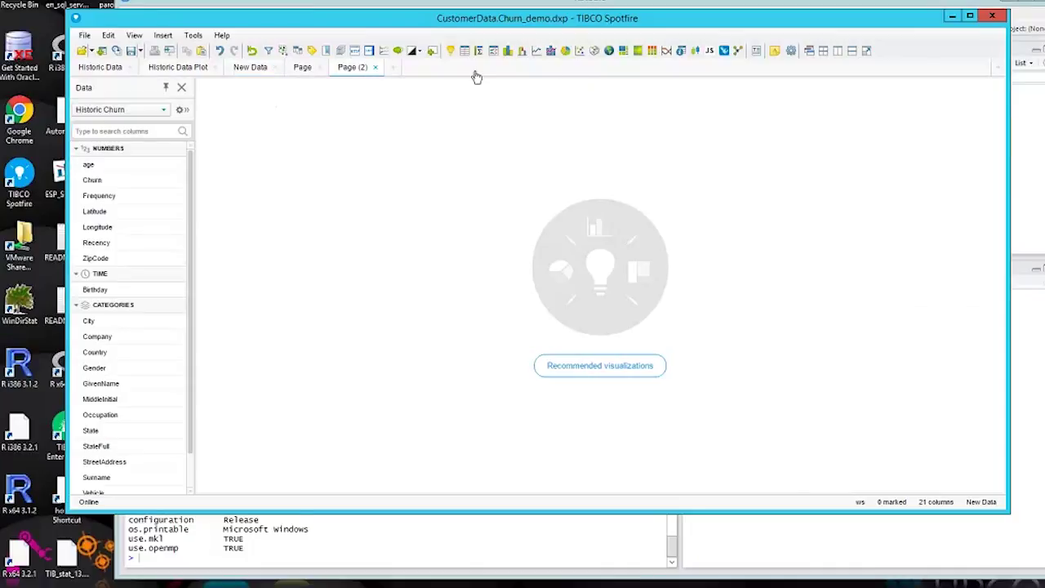
pyautogui.click(580, 51)
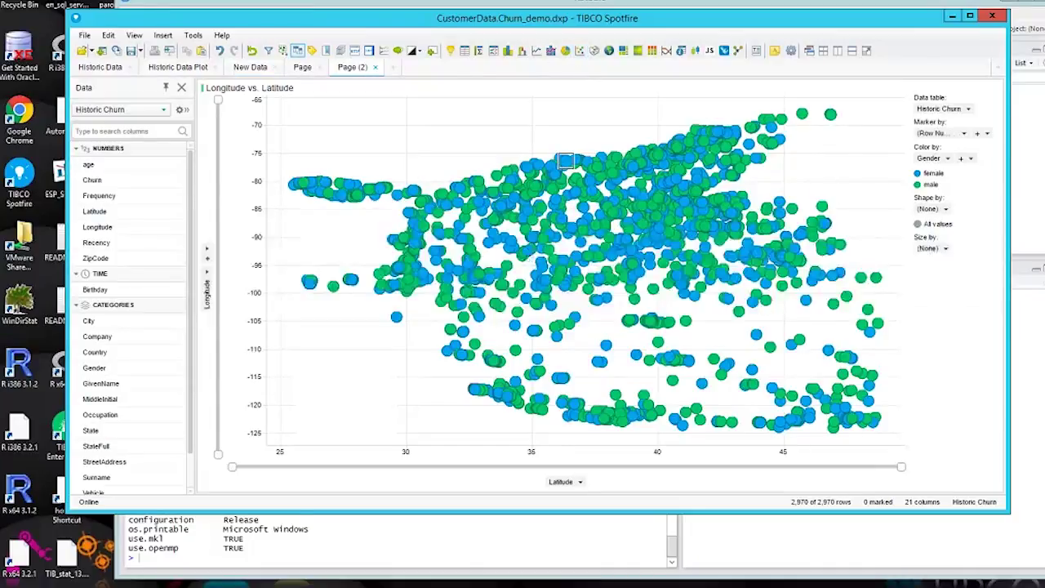
pyautogui.click(940, 109)
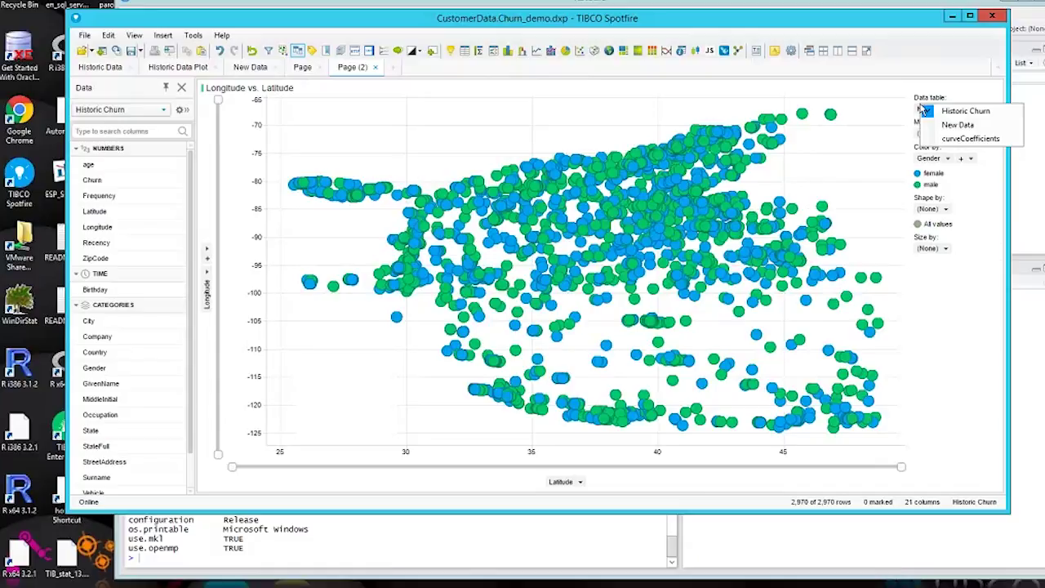
pyautogui.click(928, 133)
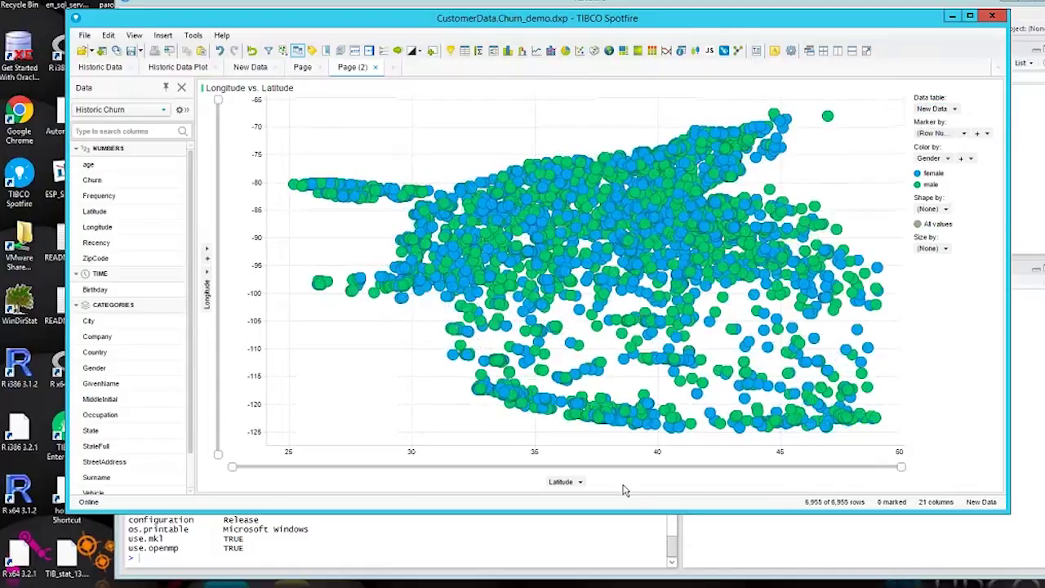
# Plot Frequency on the vertical axis against Recency on the horizontal axis of the scatter plot
pyautogui.click(582, 485)
pyautogui.click(572, 373)
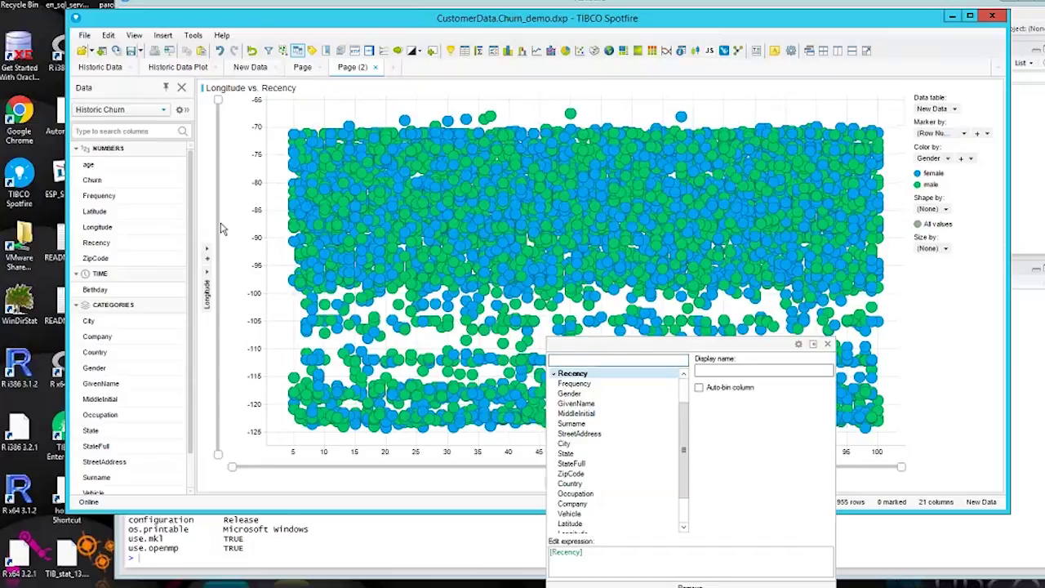
pyautogui.click(208, 275)
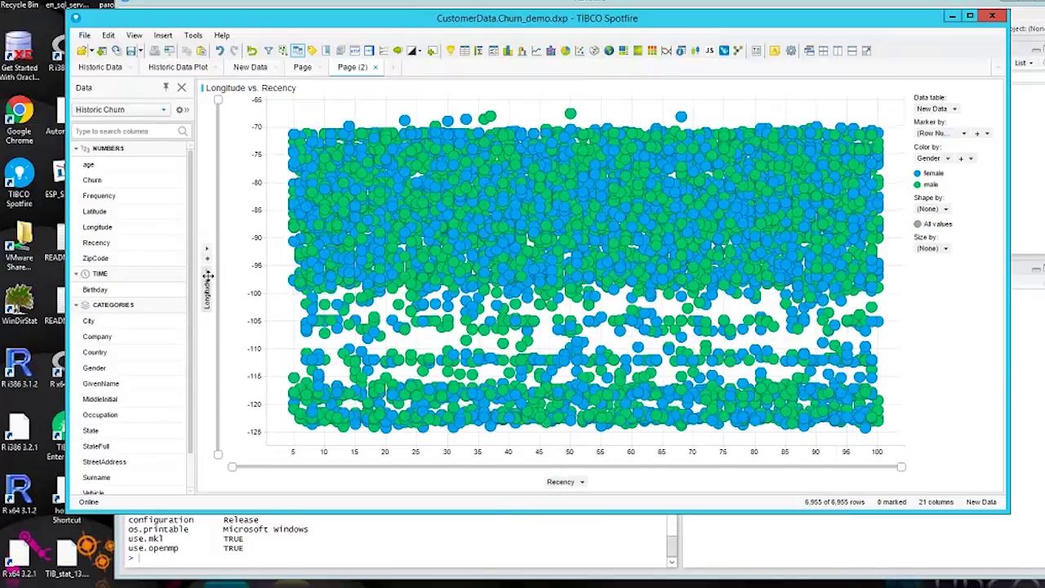
pyautogui.click(240, 303)
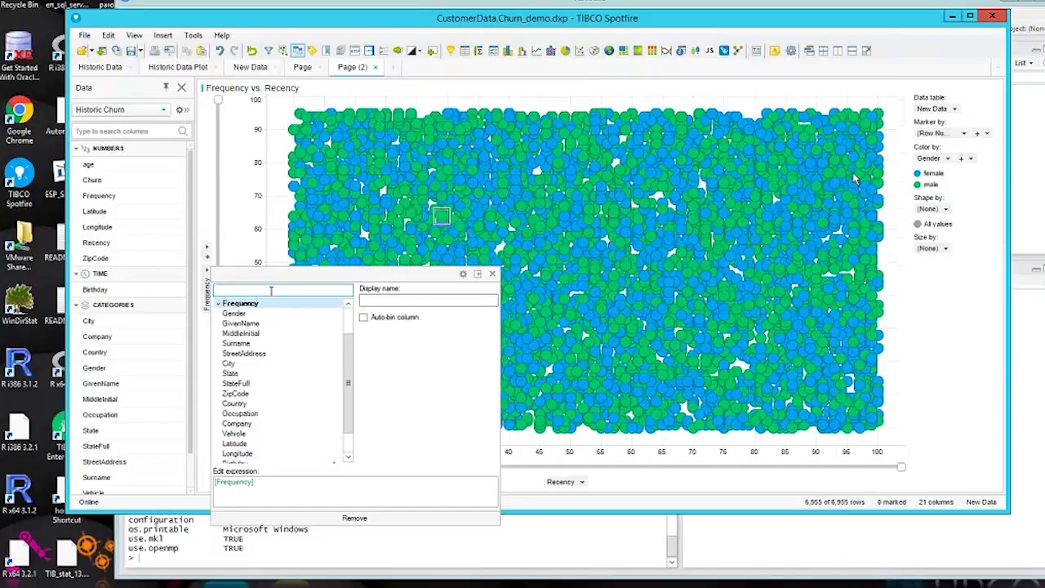
# Color the scatter plot markers by the ChurnProb column instead of Gender
pyautogui.click(951, 159)
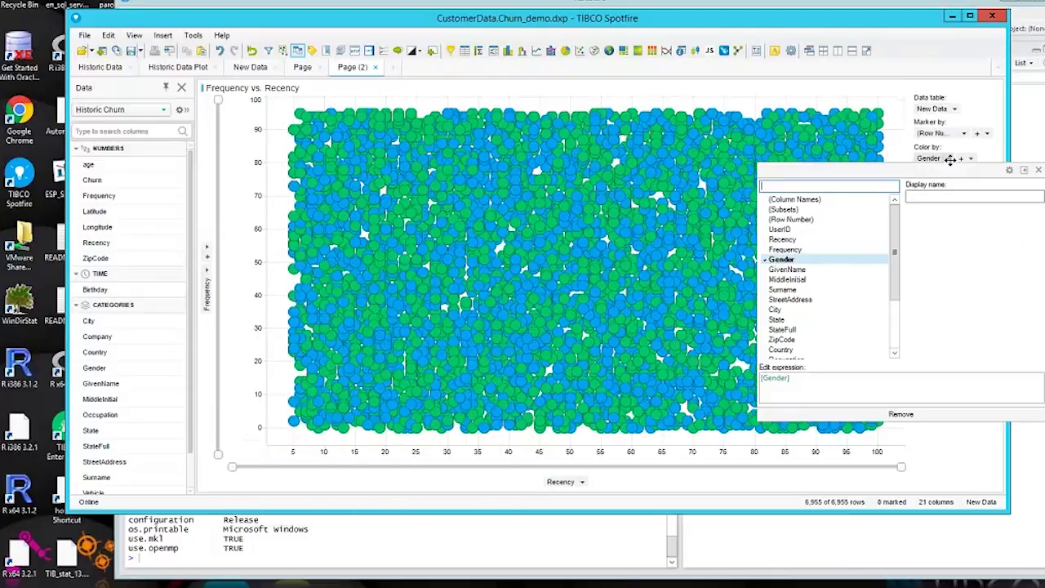
pyautogui.scroll(-2, 896, 359)
pyautogui.scroll(-3, 897, 359)
pyautogui.click(787, 349)
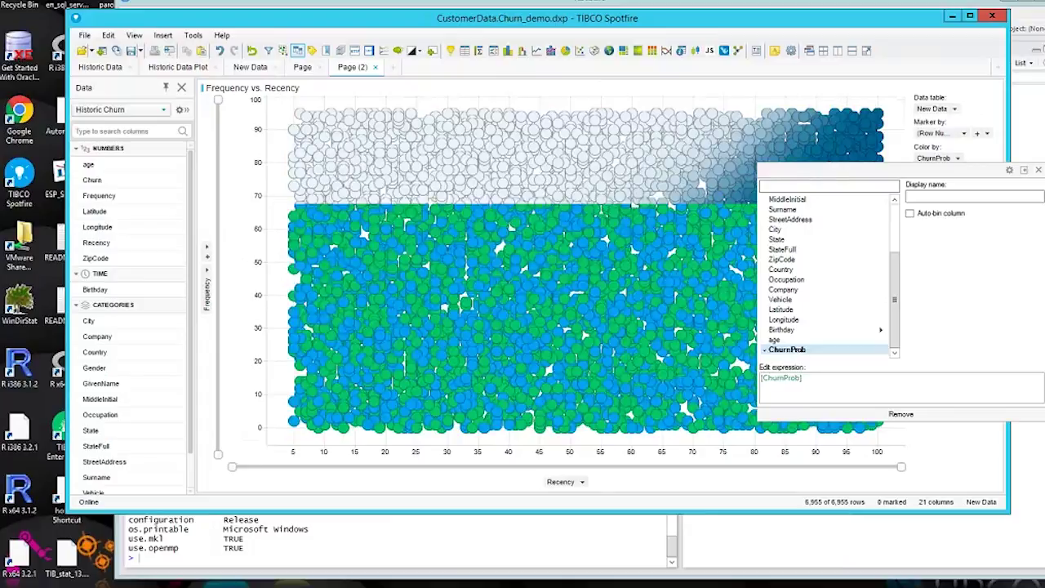
# Set the ChurnProb color gradient to red for the maximum and light green for the minimum
pyautogui.click(917, 173)
pyautogui.click(906, 190)
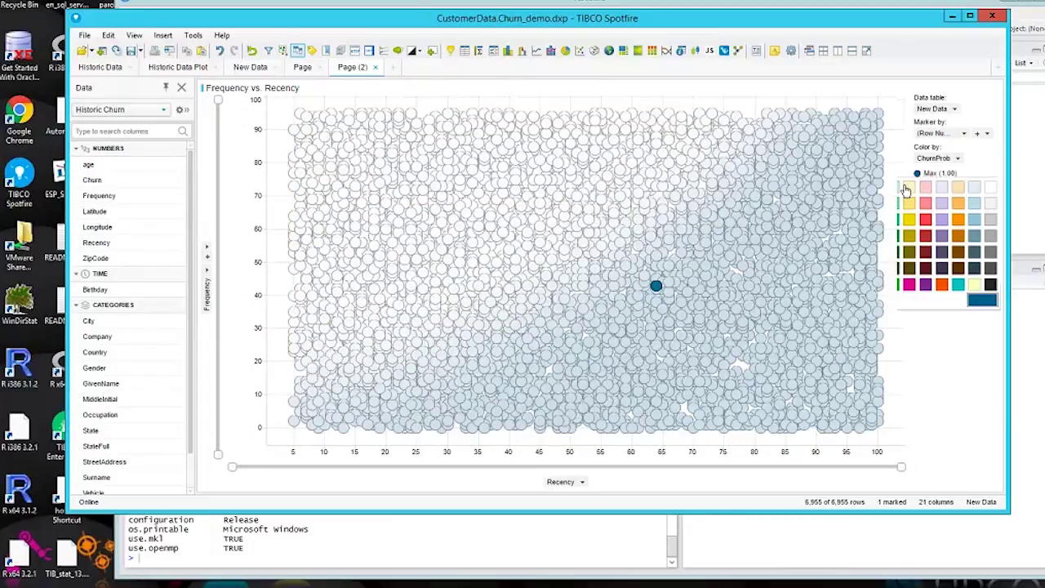
pyautogui.click(876, 285)
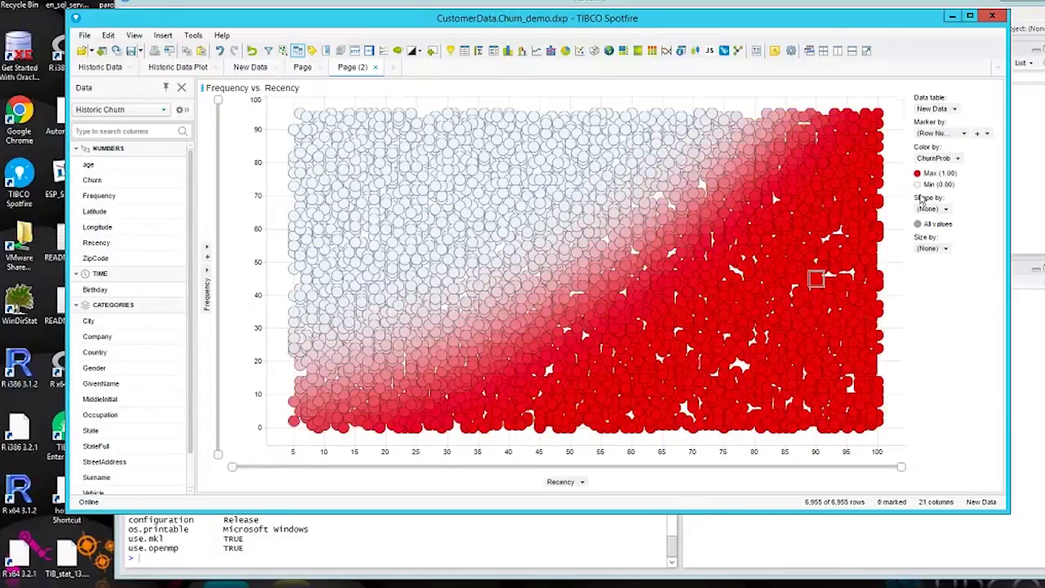
pyautogui.click(918, 185)
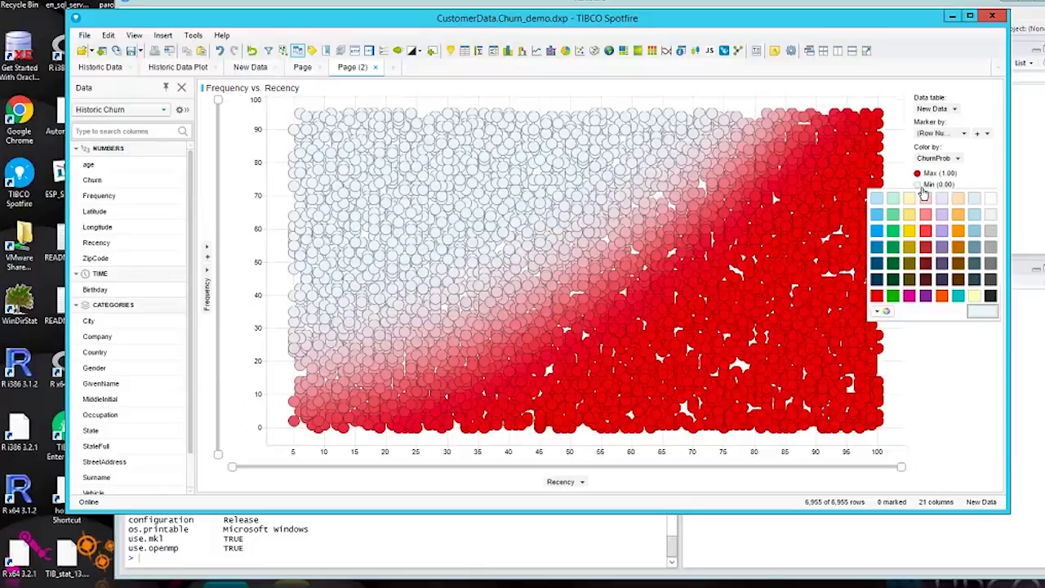
pyautogui.click(893, 214)
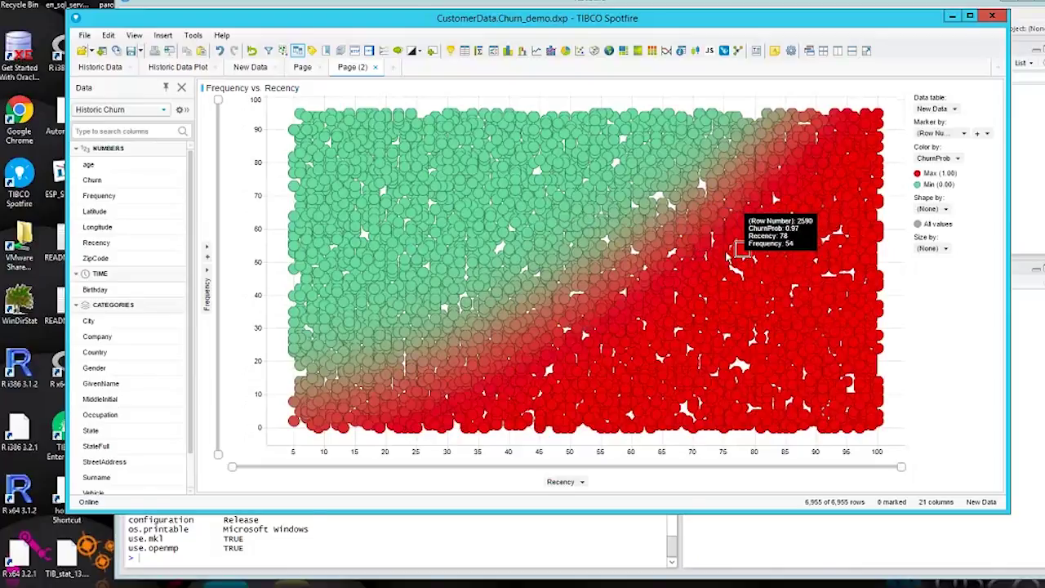
# Mark the customers with Recency about 75–85 and Frequency about 40–53, and create a details table showing their ChurnProb values
pyautogui.moveTo(722, 253); pyautogui.dragTo(786, 298)
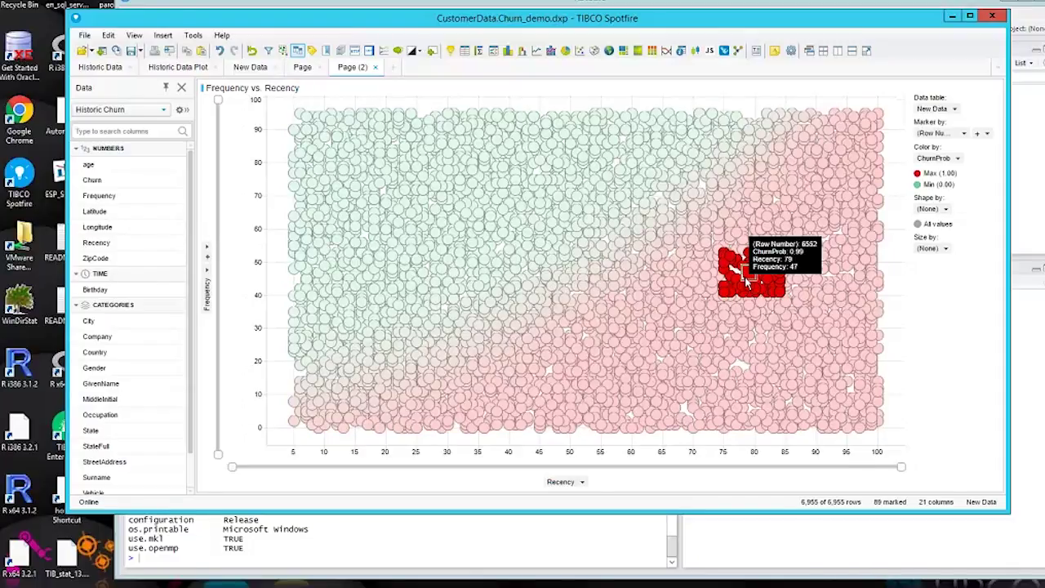
pyautogui.rightClick(746, 282)
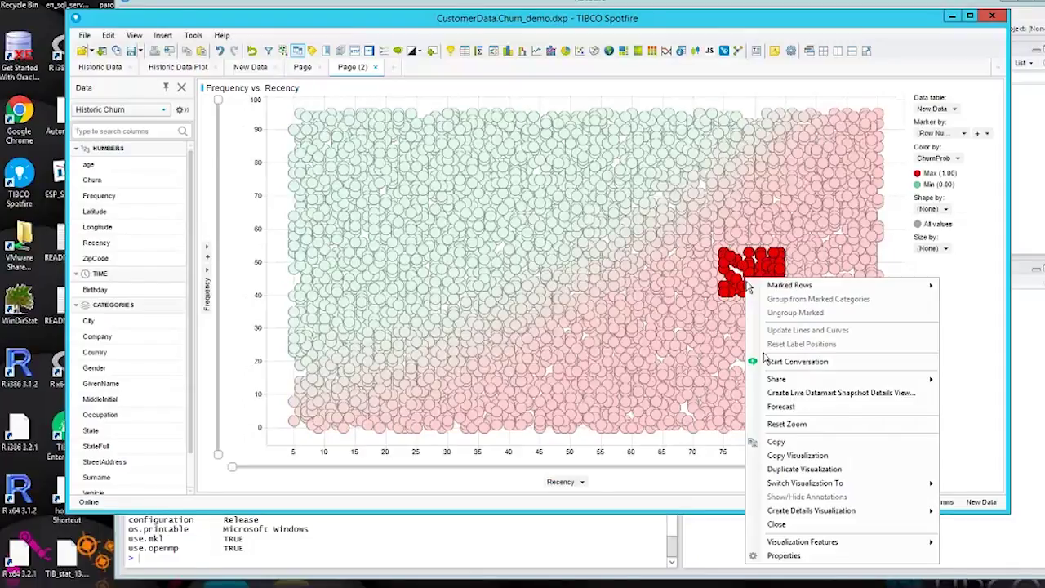
pyautogui.moveTo(796, 511)
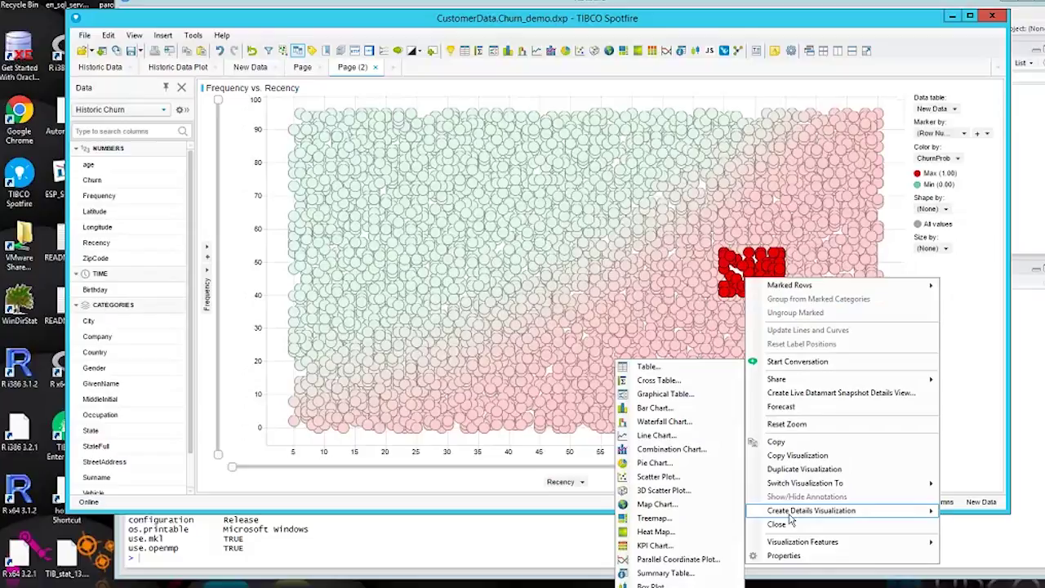
pyautogui.click(641, 367)
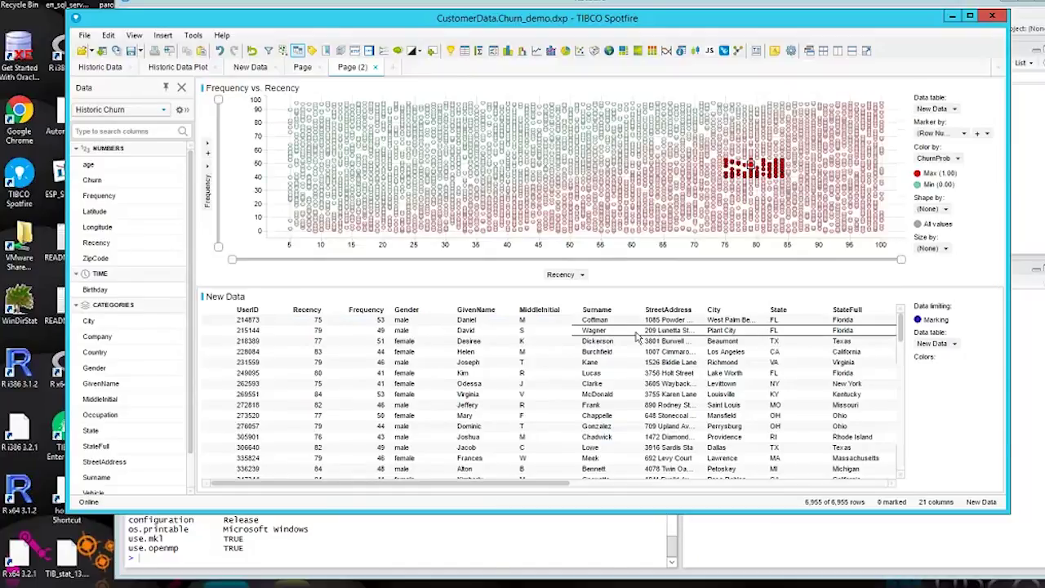
pyautogui.click(745, 484)
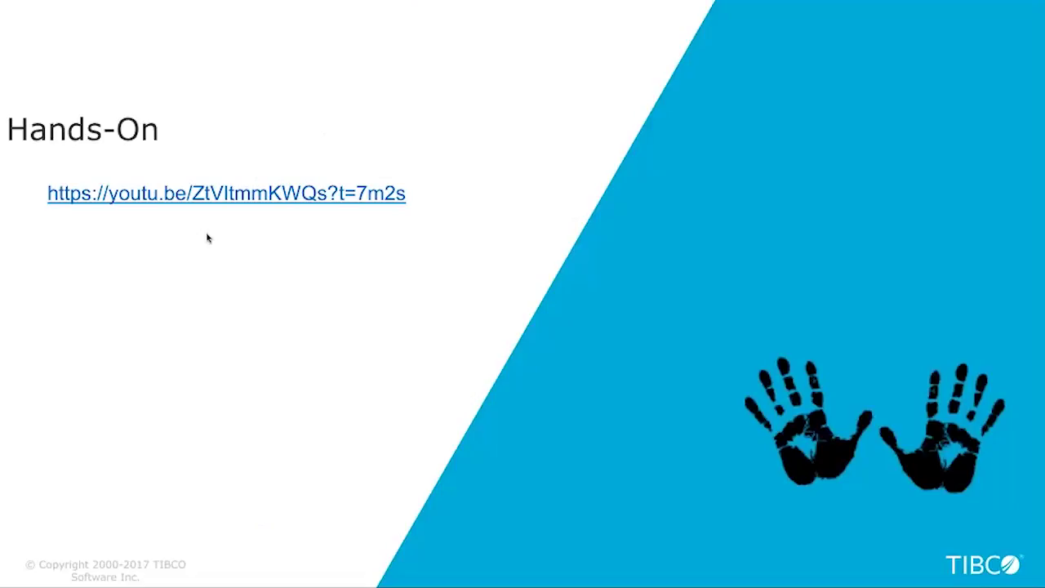
pyautogui.press('Right')
pyautogui.press('Right')
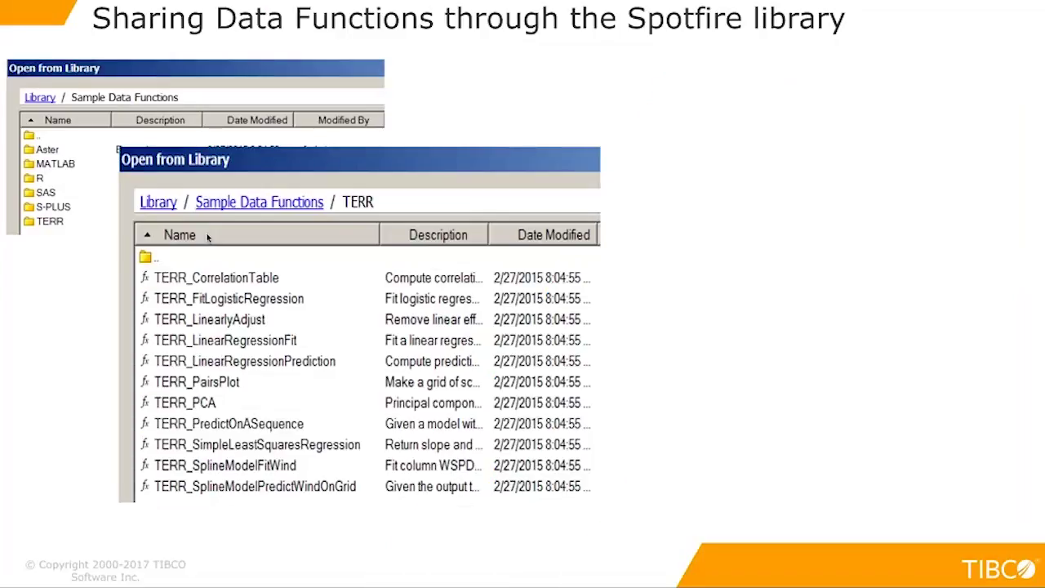
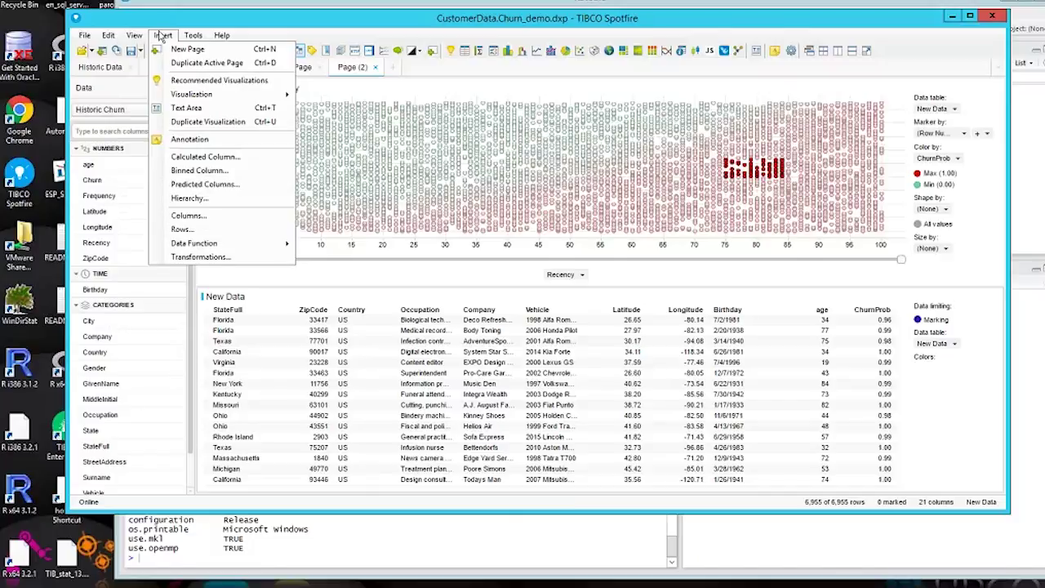
# Start a calculated column with the TERR_Boolean function and set its script to "output <- input1==1"
pyautogui.click(191, 158)
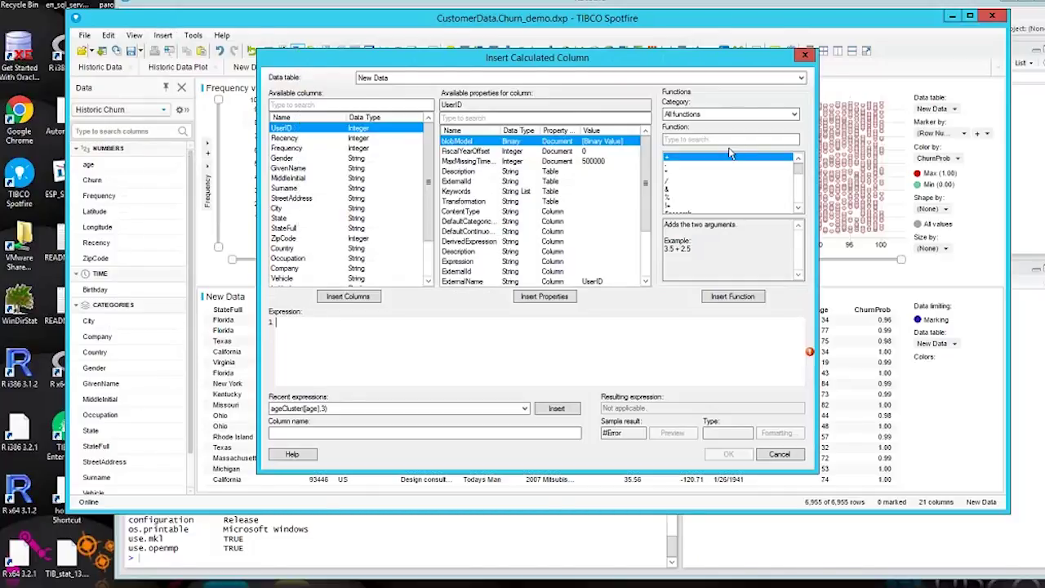
pyautogui.click(708, 139)
pyautogui.write('TERR')
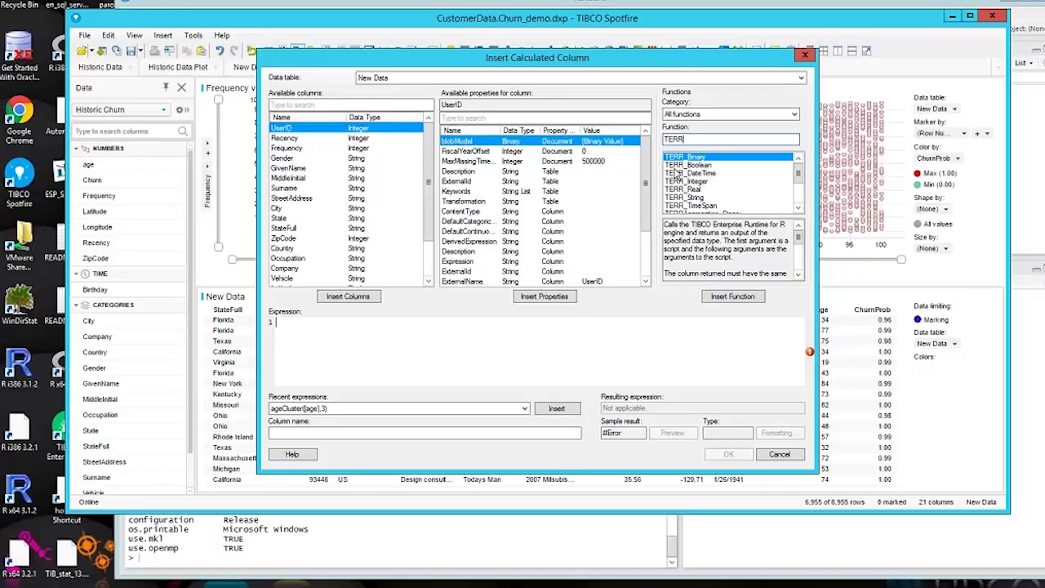
pyautogui.click(678, 166)
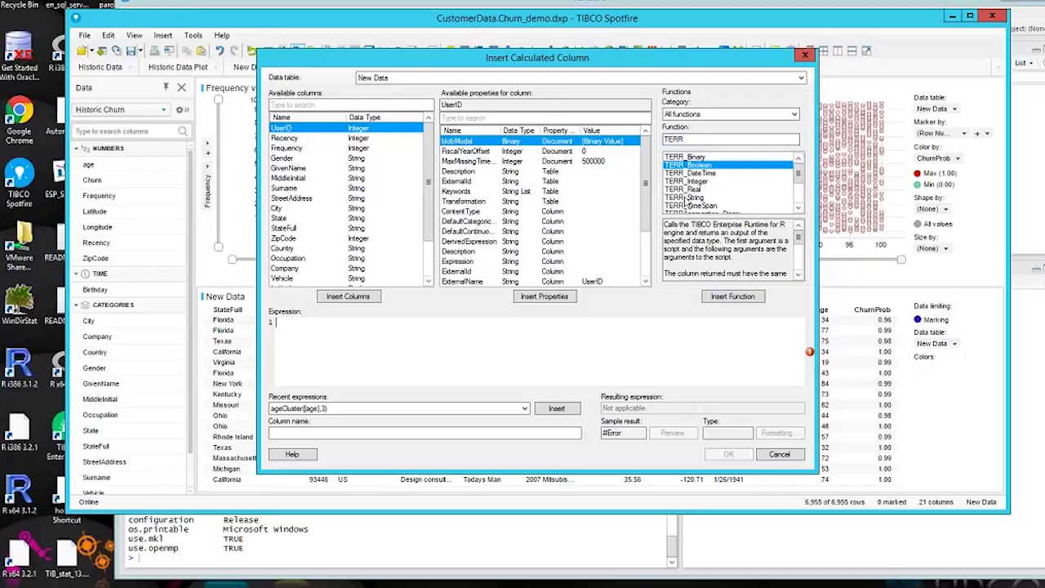
pyautogui.click(723, 298)
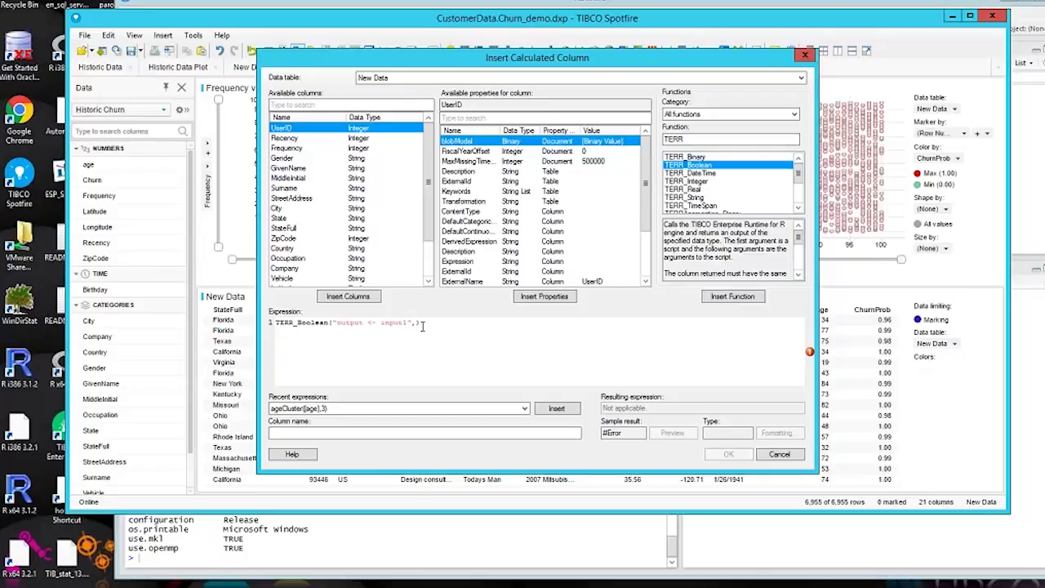
pyautogui.write('==3')
# Switch the calculated column to the Historic Churn table and insert its Churn column as the function's input
pyautogui.scroll(-2, 420, 231)
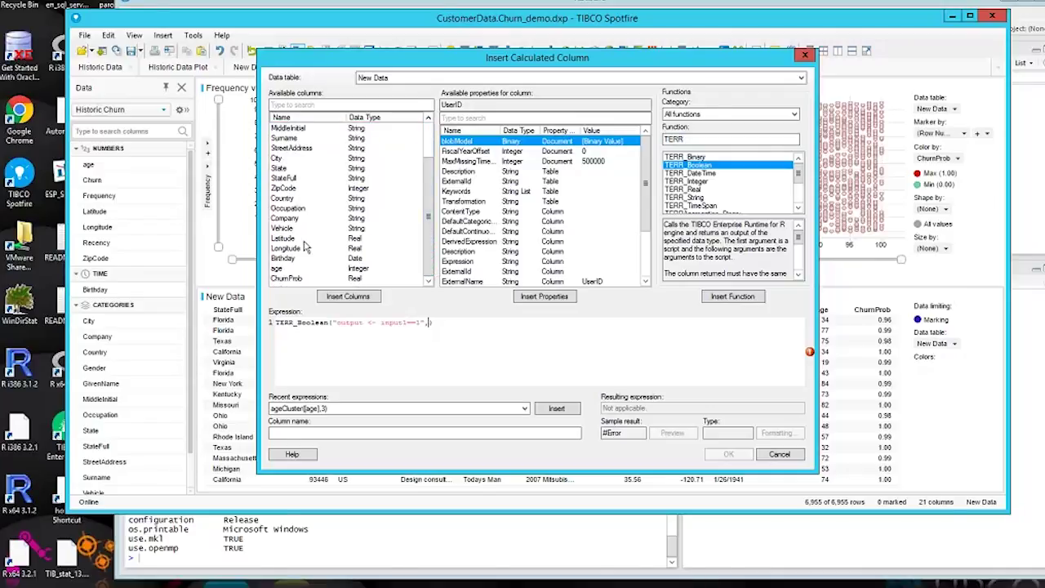
pyautogui.click(376, 79)
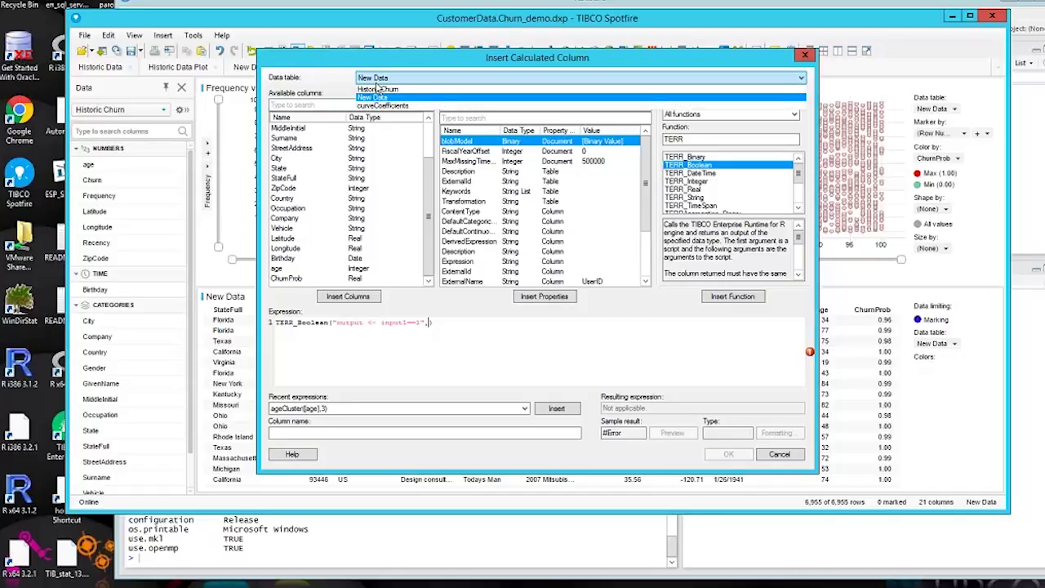
pyautogui.click(377, 89)
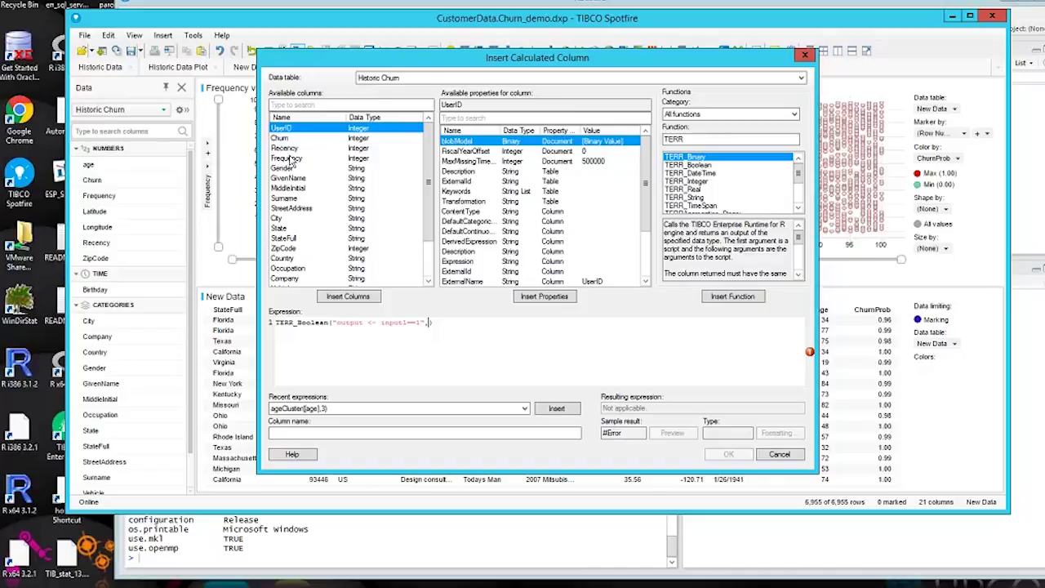
pyautogui.click(283, 140)
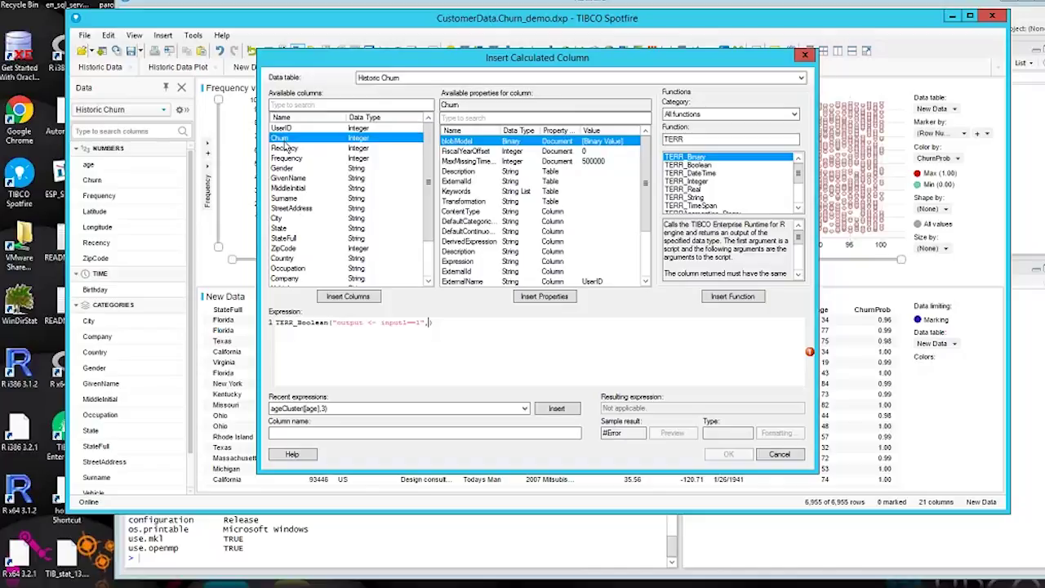
pyautogui.click(341, 297)
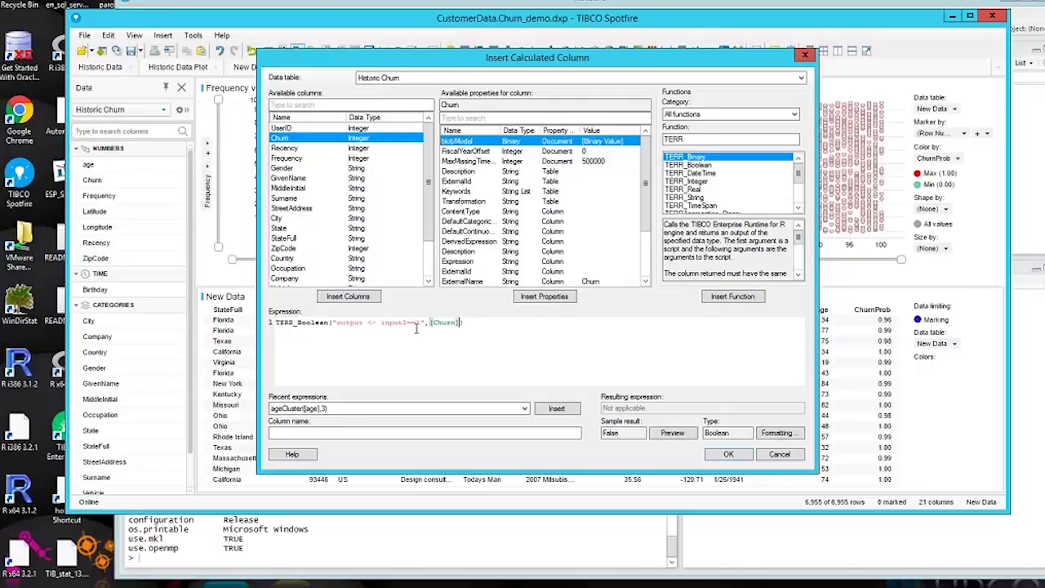
# Name the calculated column ChurnYesNo and add it to the Historic Churn table
pyautogui.click(282, 433)
pyautogui.write('ChurnYesNo')
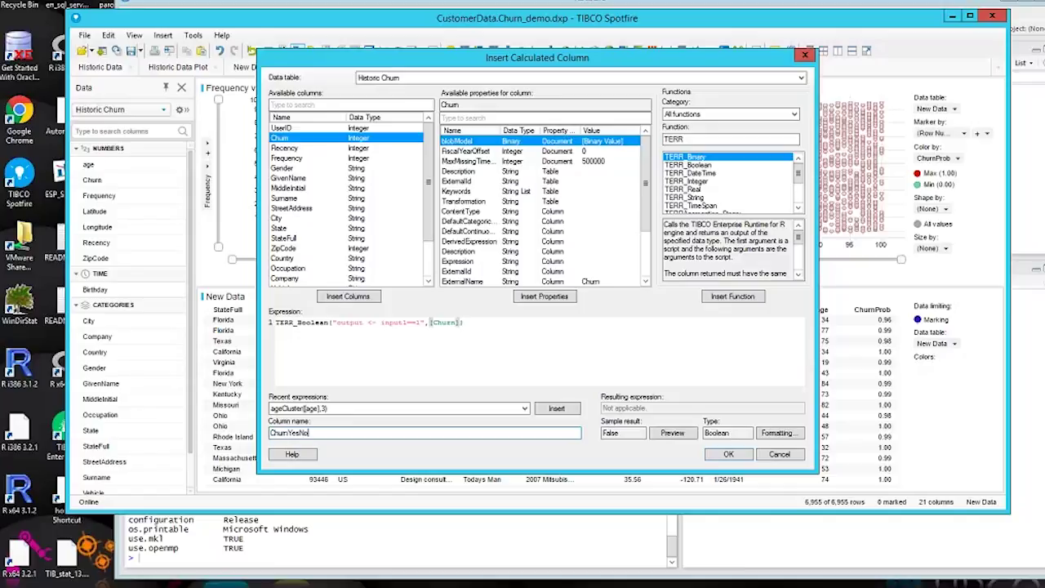
pyautogui.click(726, 455)
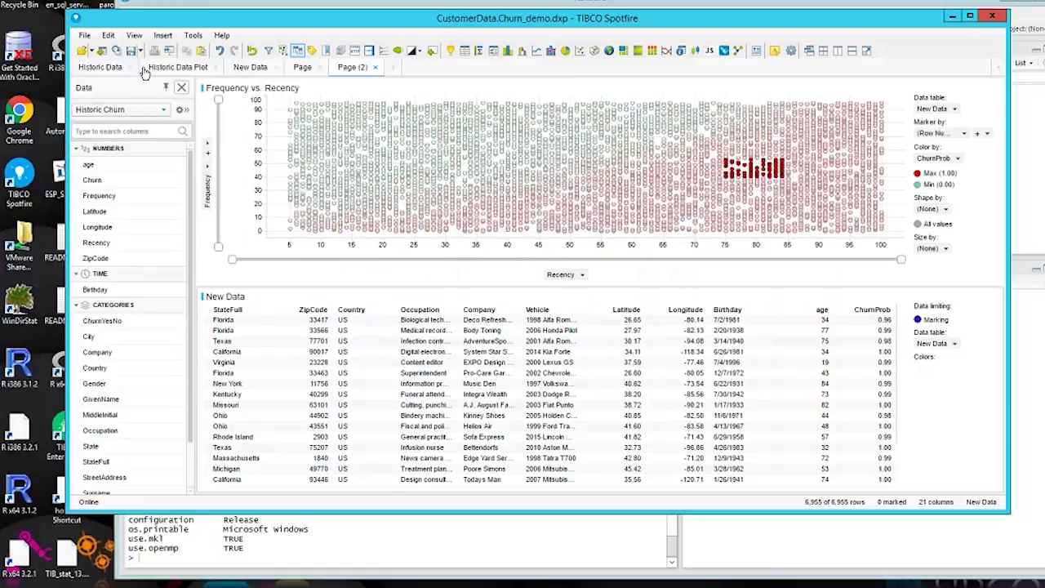
# Add ChurnYesNo to the displayed columns of the Historic Churn table on the Historic Data page and bring it into view
pyautogui.click(101, 66)
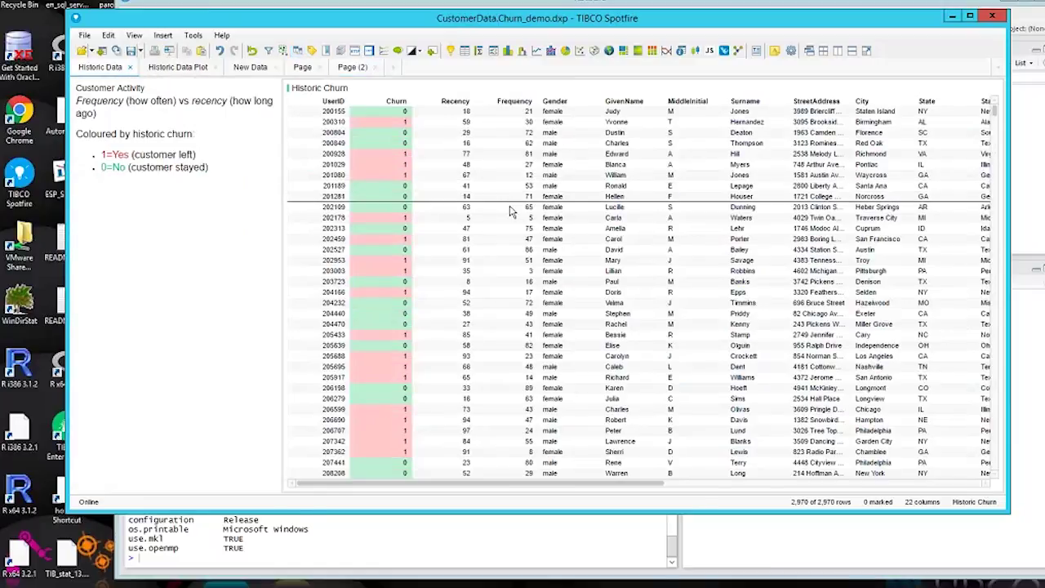
pyautogui.rightClick(510, 211)
pyautogui.click(539, 450)
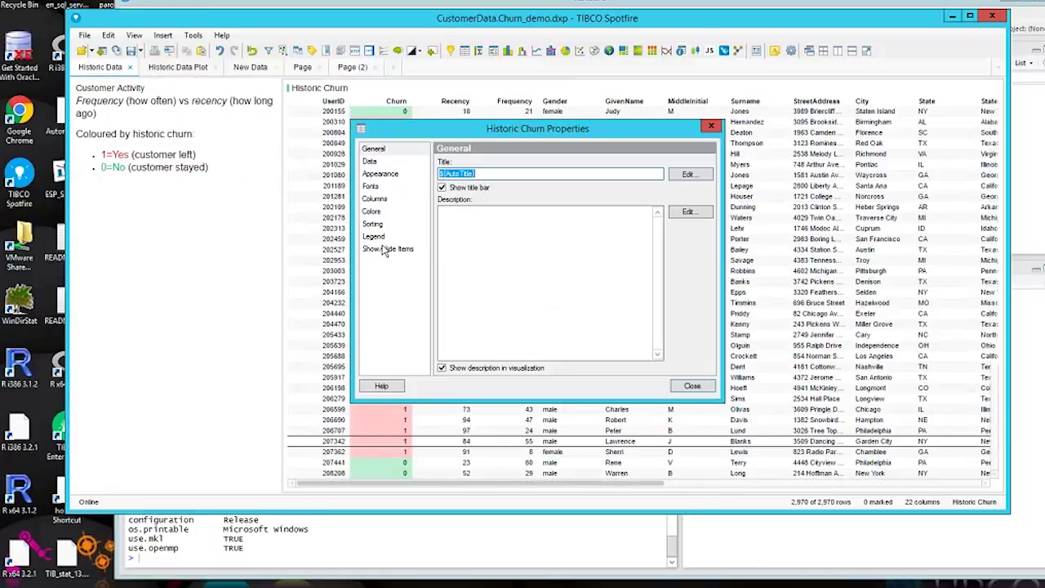
pyautogui.click(374, 198)
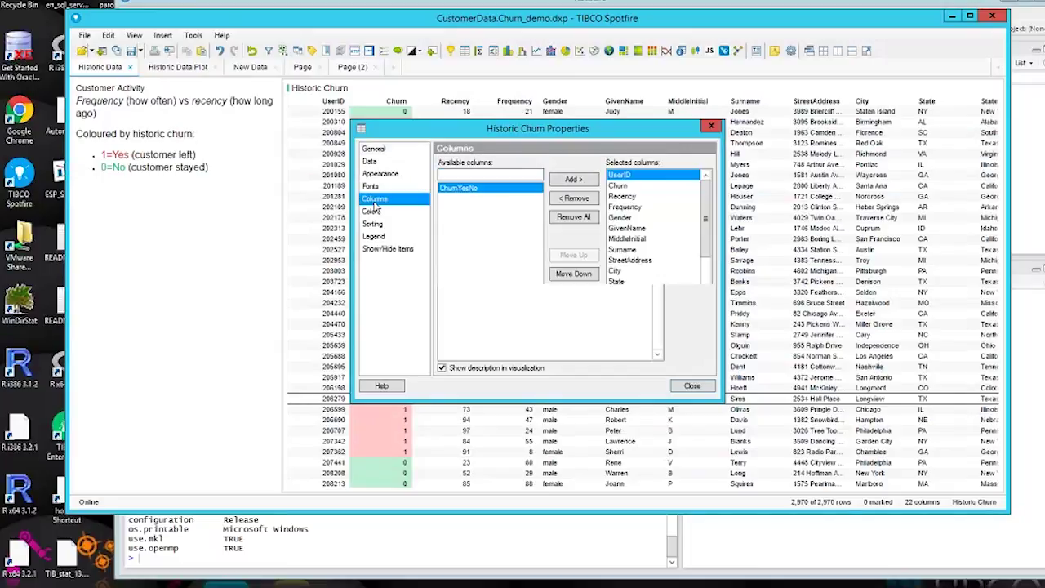
pyautogui.click(573, 179)
pyautogui.click(687, 390)
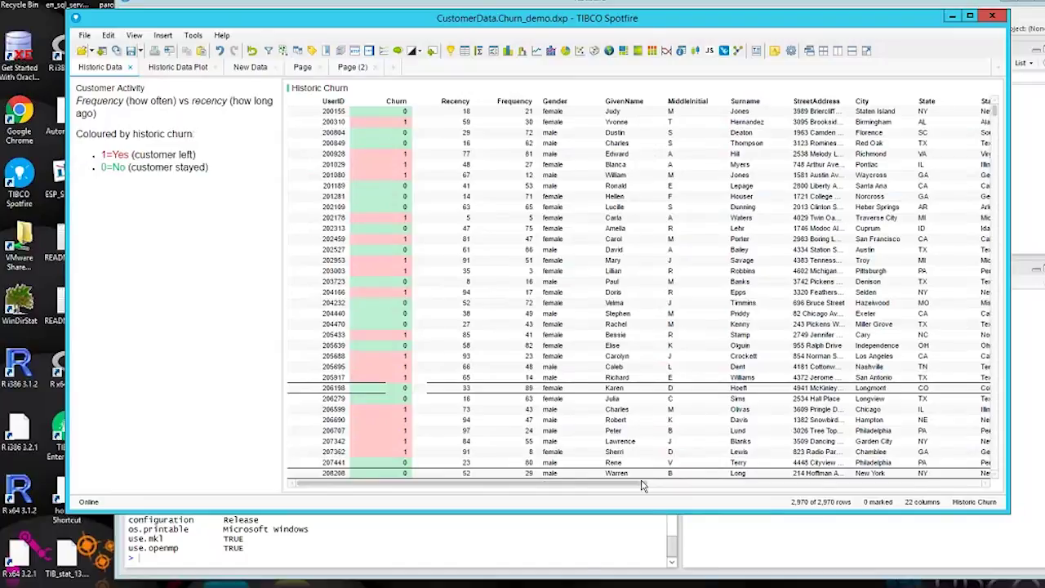
pyautogui.moveTo(835, 482); pyautogui.dragTo(982, 479)
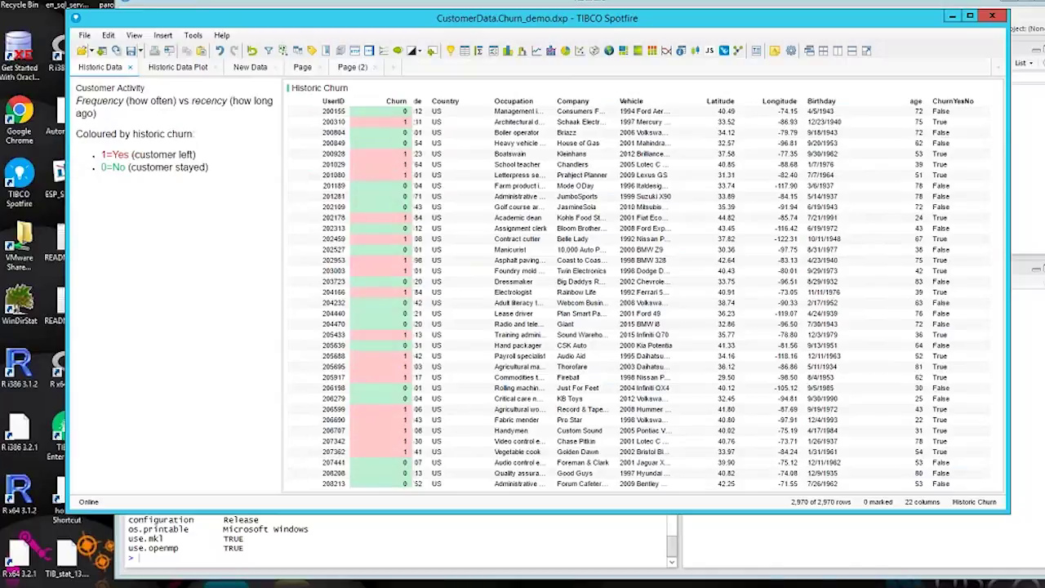
# Start a new expression function named gaiaTERR with the description "help me"
pyautogui.click(161, 37)
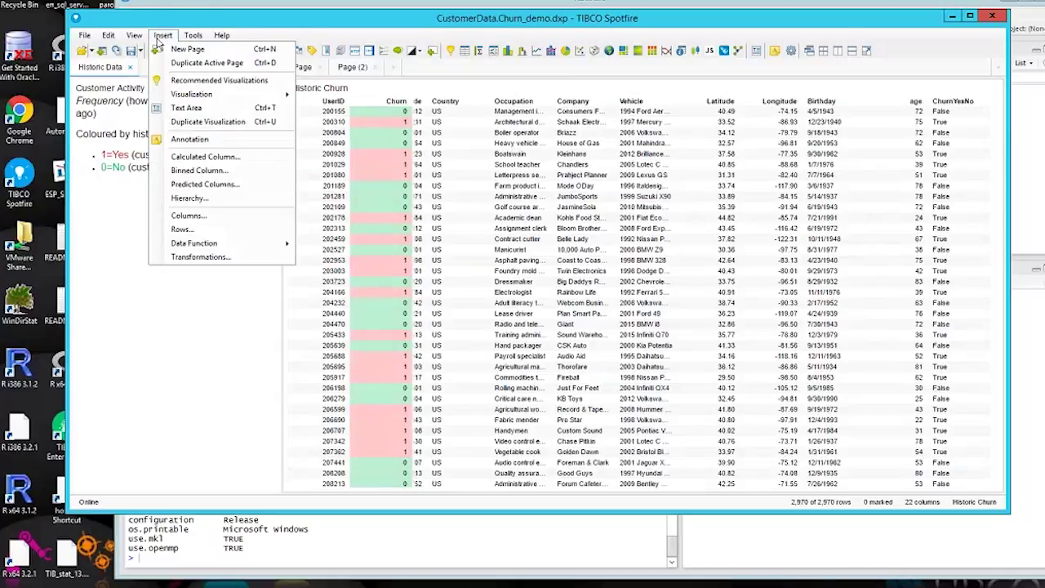
pyautogui.moveTo(114, 39)
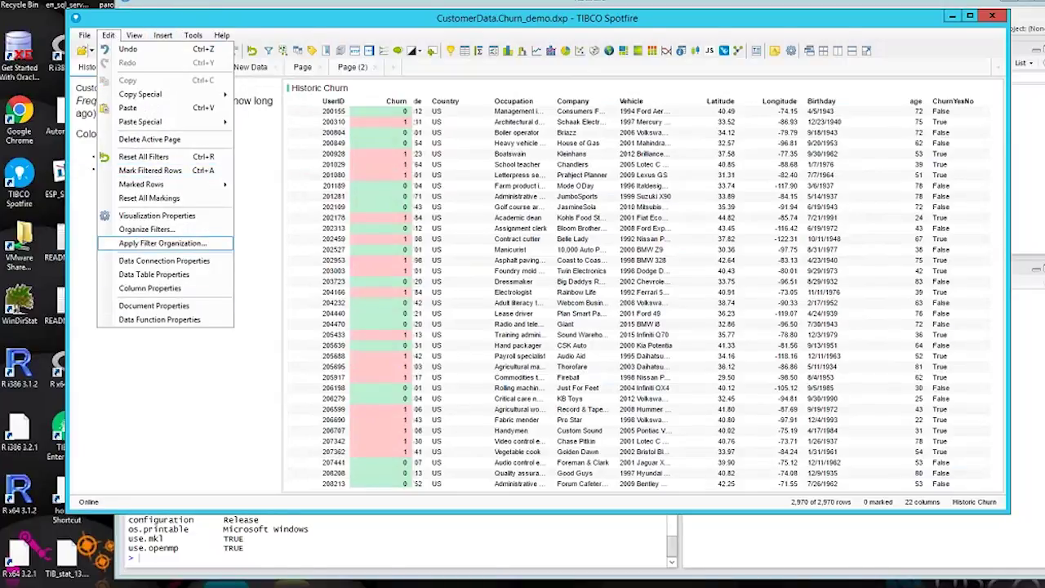
pyautogui.click(173, 305)
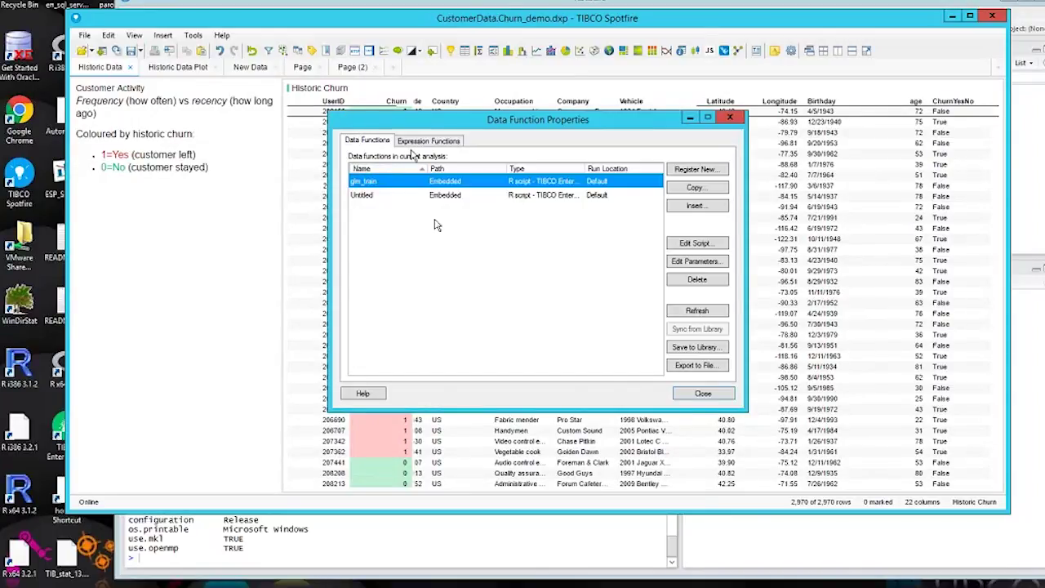
pyautogui.click(417, 142)
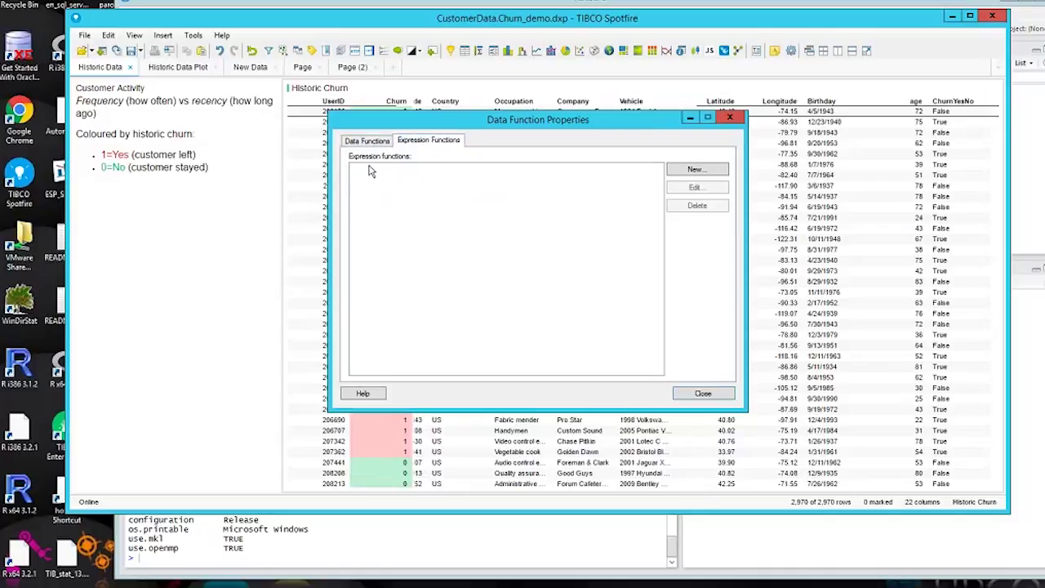
pyautogui.click(680, 171)
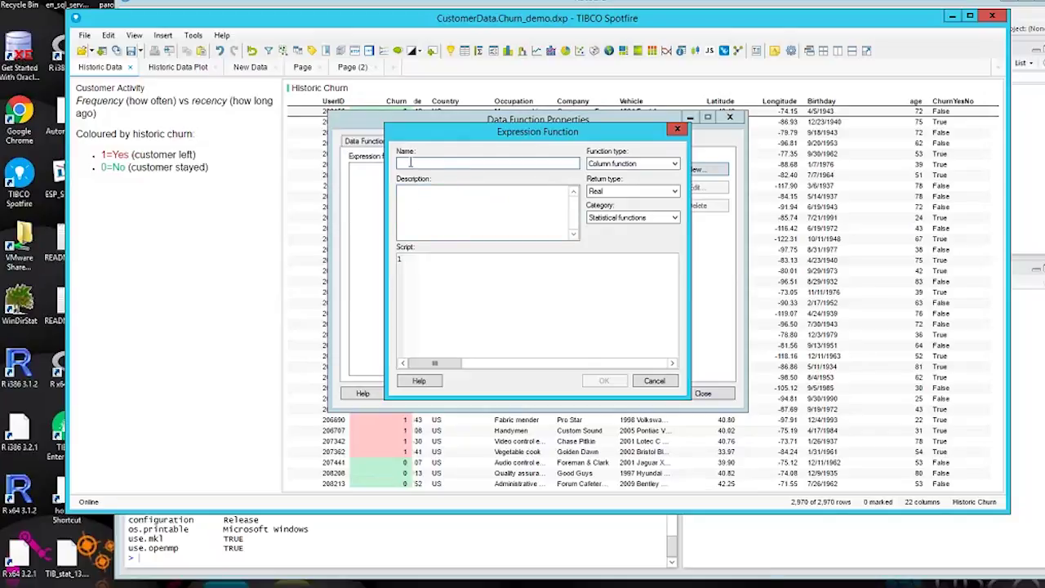
pyautogui.write('gaiaTERR')
pyautogui.click(409, 187)
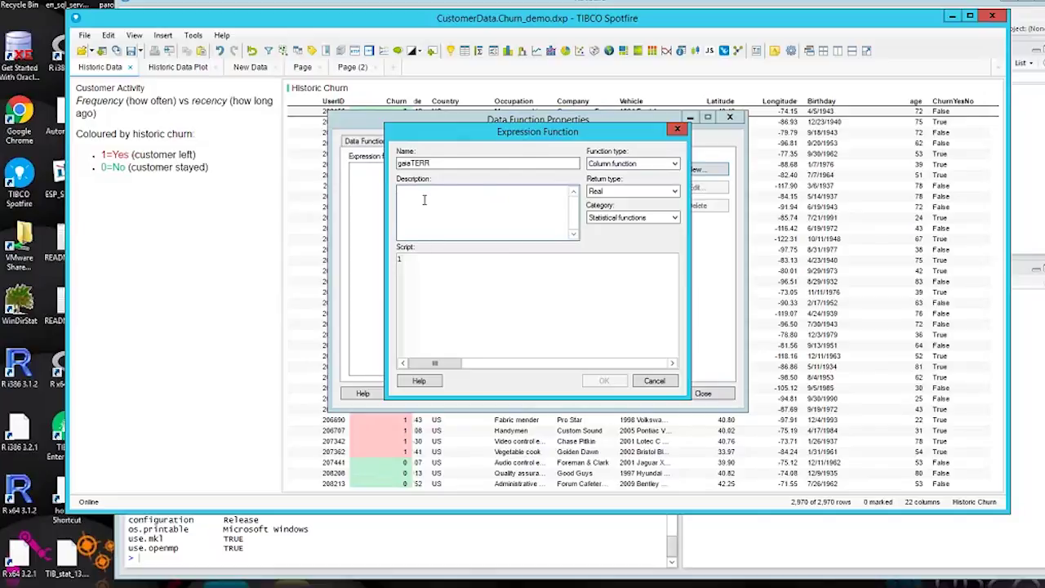
pyautogui.write('help me')
# Set the gaiaTERR script to "output <- ifelse(input2==1,'A','B')" with return type String, and save the expression function
pyautogui.click(443, 266)
pyautogui.write('output <-')
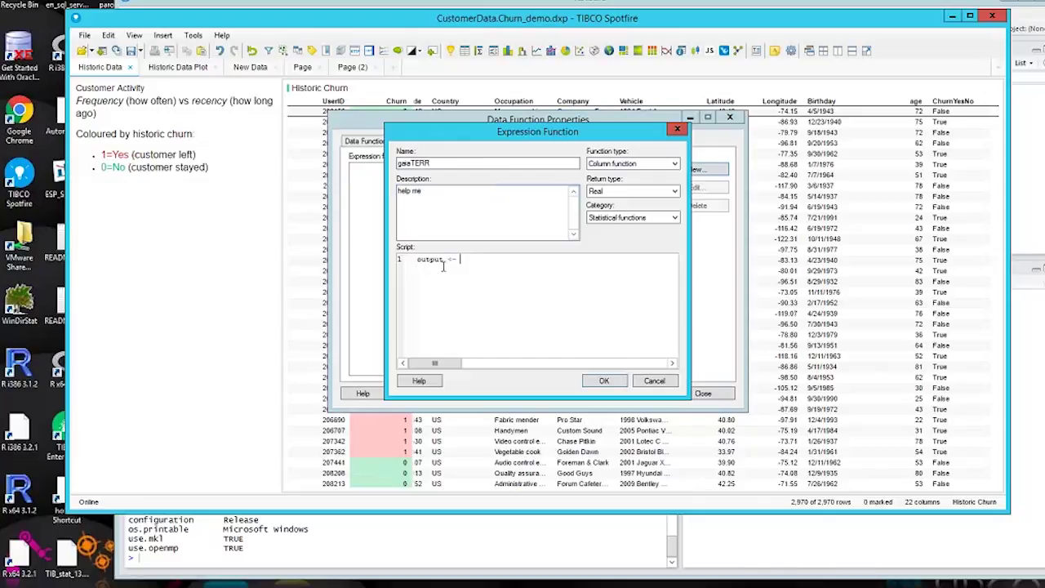
pyautogui.write('e')
pyautogui.press('BackSpace')
pyautogui.press('BackSpace')
pyautogui.write("else(input2==1,'A','B')")
pyautogui.click(610, 193)
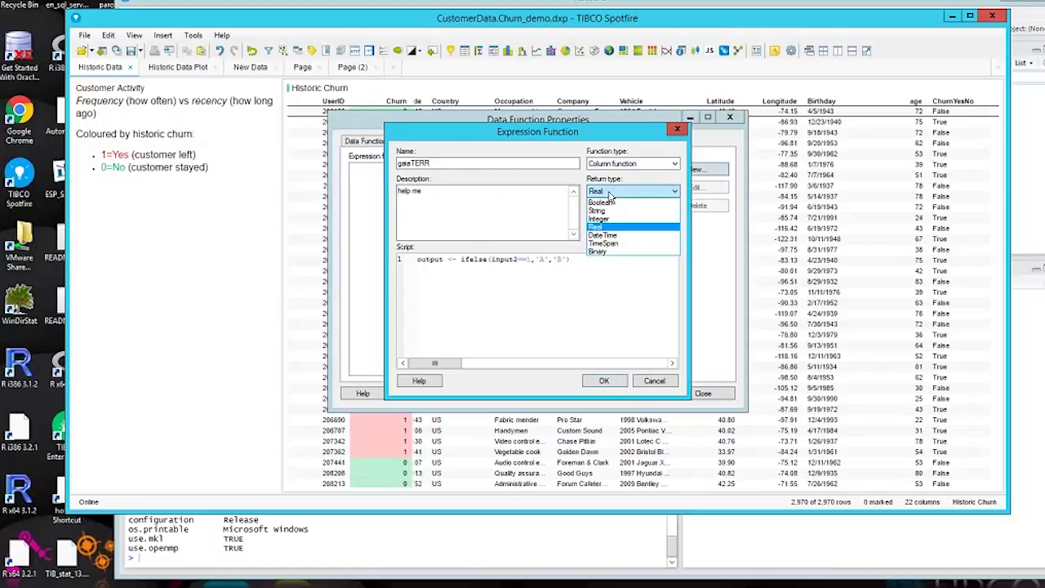
pyautogui.click(612, 210)
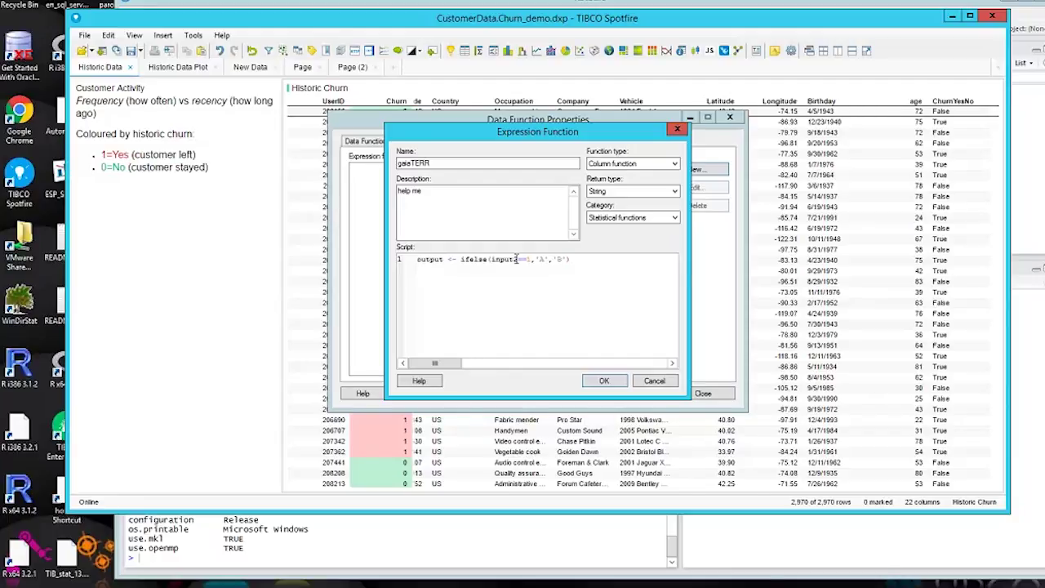
pyautogui.click(603, 381)
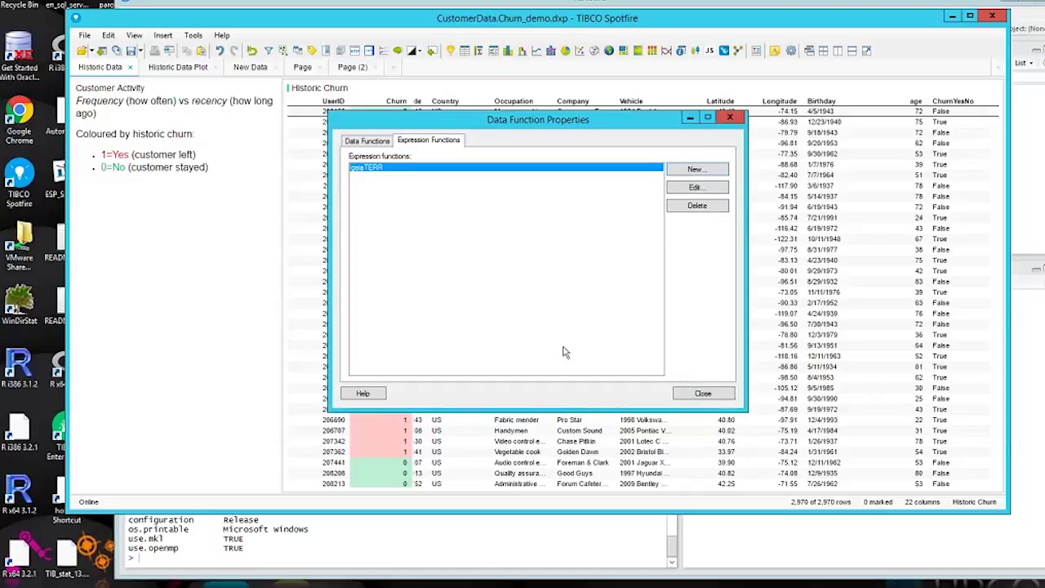
pyautogui.click(701, 394)
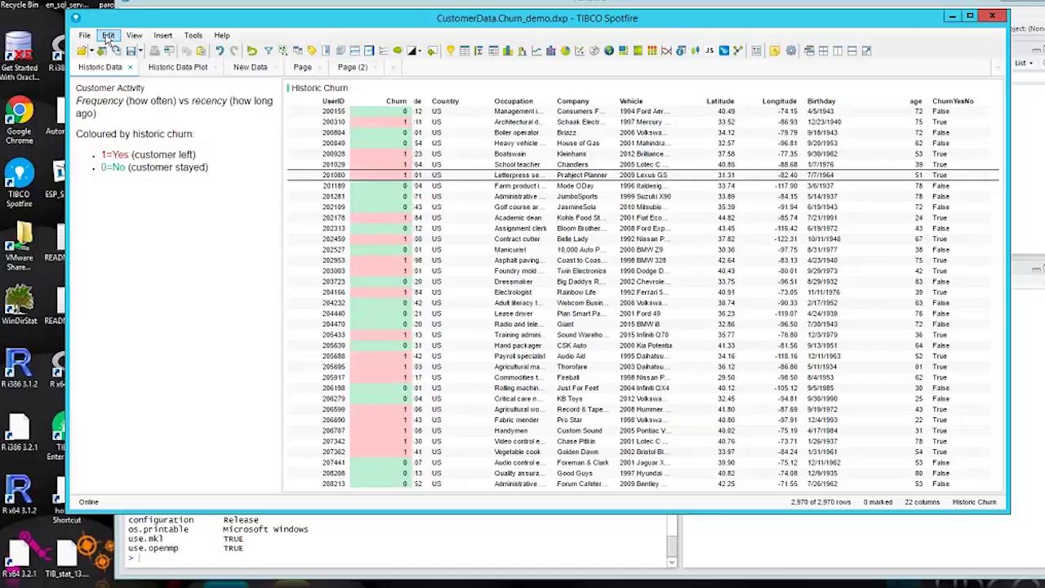
# Try to build a calculated column in the Historic Churn table that applies gaiaTERR to the Churn column
pyautogui.click(163, 35)
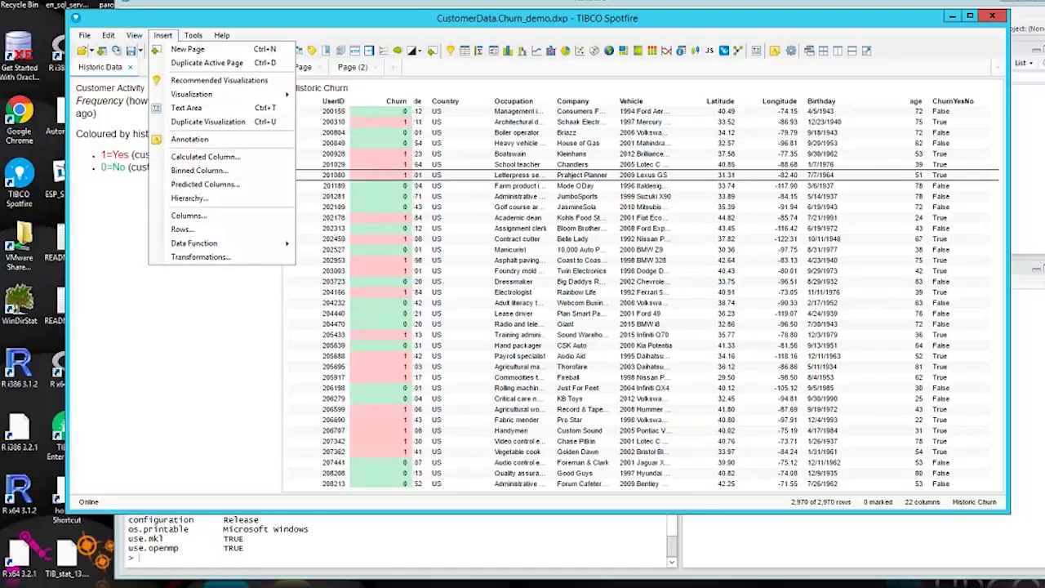
pyautogui.press('Escape')
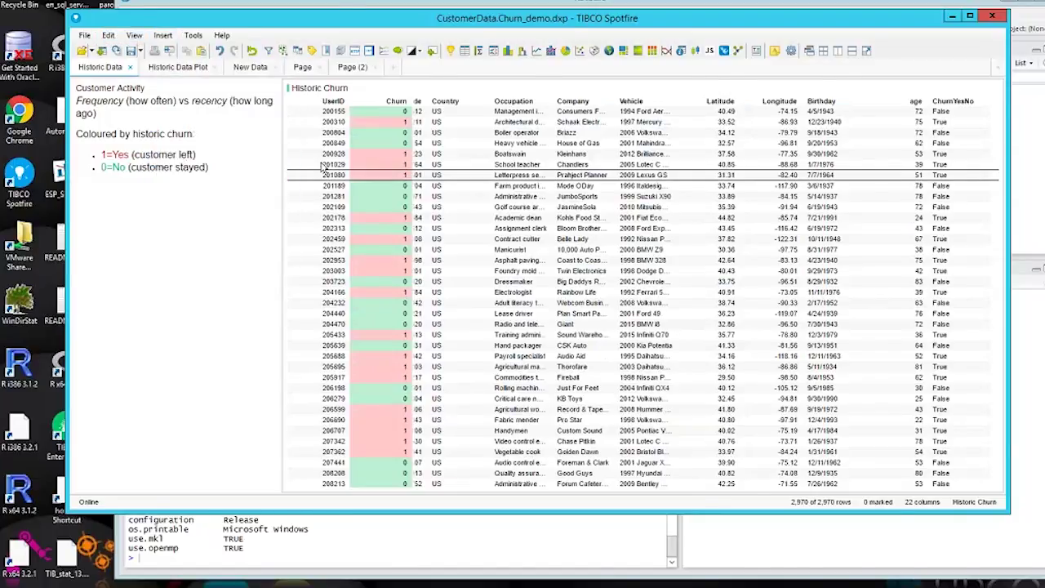
pyautogui.click(707, 140)
pyautogui.write('gaia')
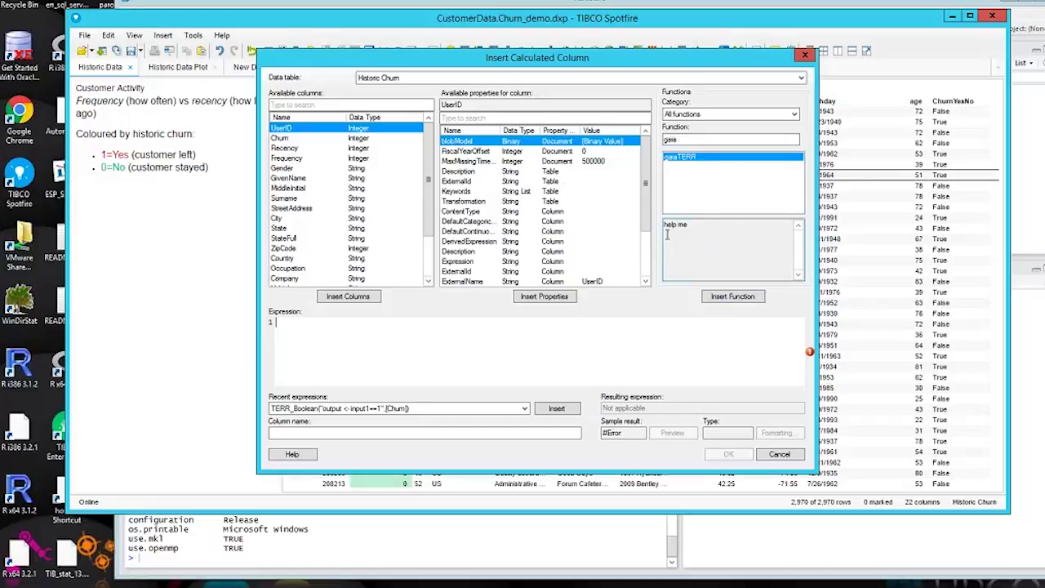
pyautogui.click(731, 296)
pyautogui.click(347, 139)
pyautogui.click(359, 298)
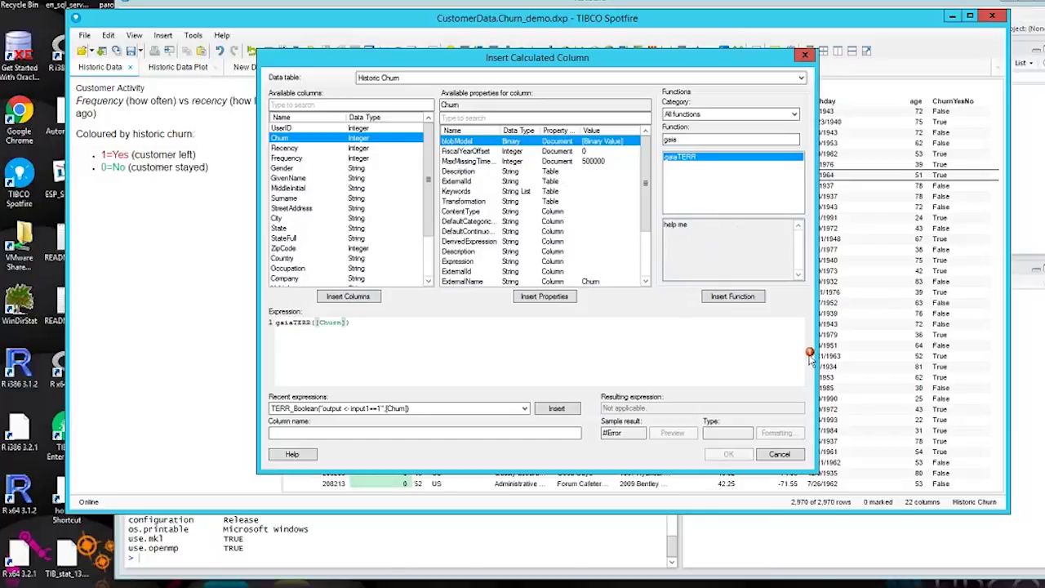
pyautogui.moveTo(810, 354)
pyautogui.click(780, 455)
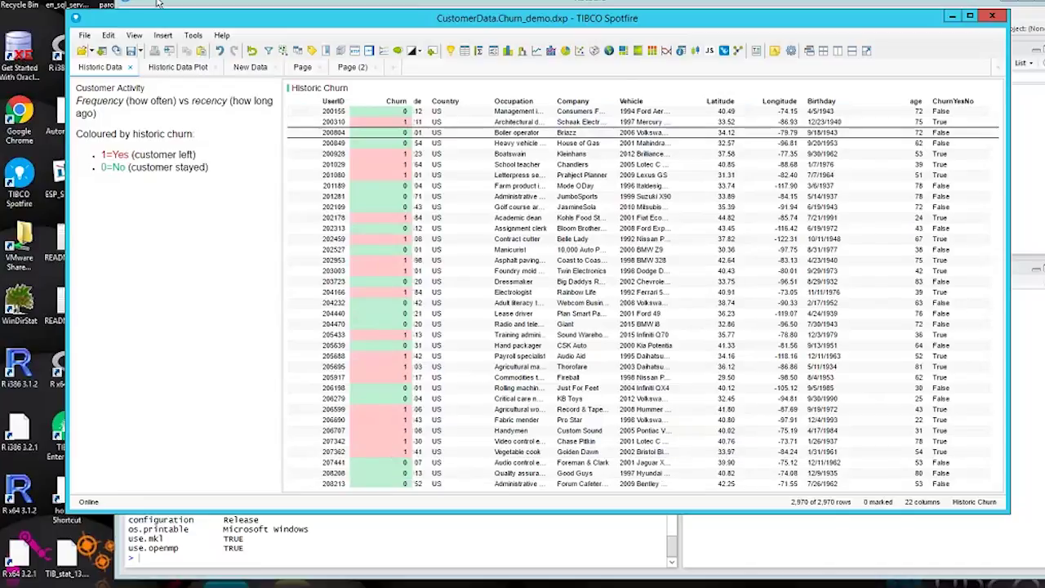
# Correct the script of the gaiaTERR expression function to "output <- ifelse(input1==1,'A','B')" and save it
pyautogui.click(108, 36)
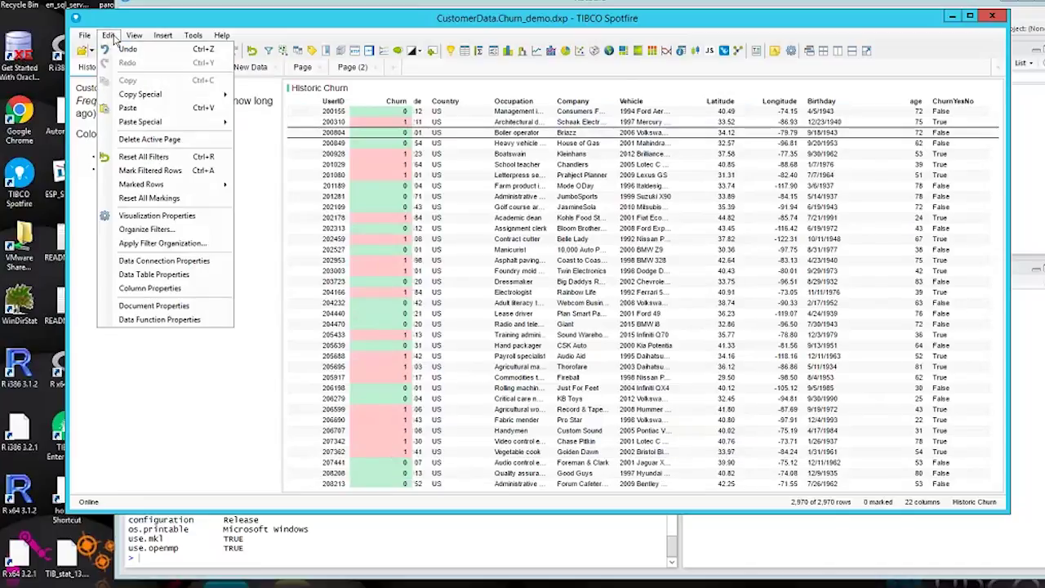
pyautogui.click(190, 328)
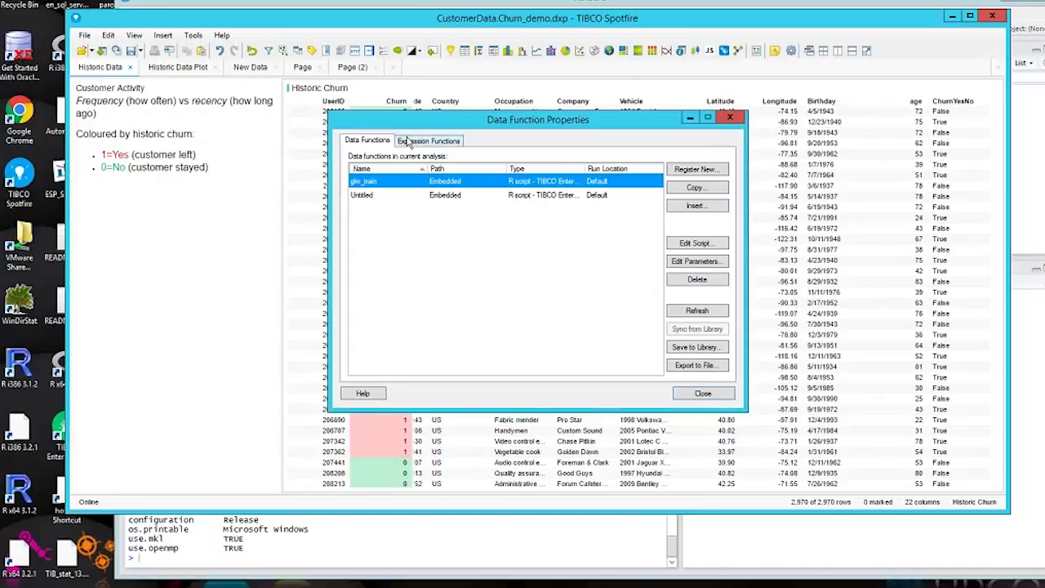
pyautogui.click(414, 140)
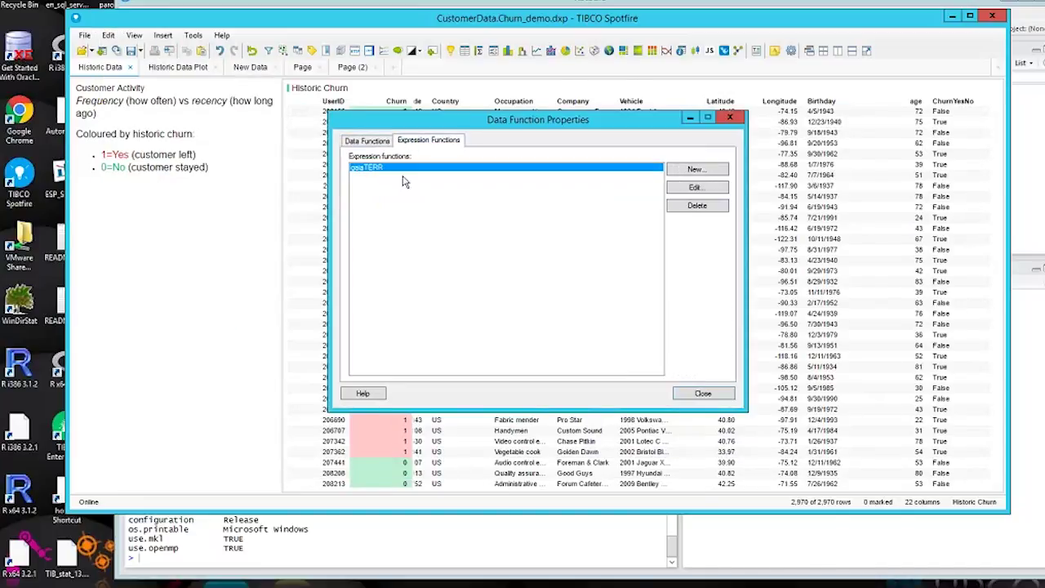
pyautogui.click(695, 187)
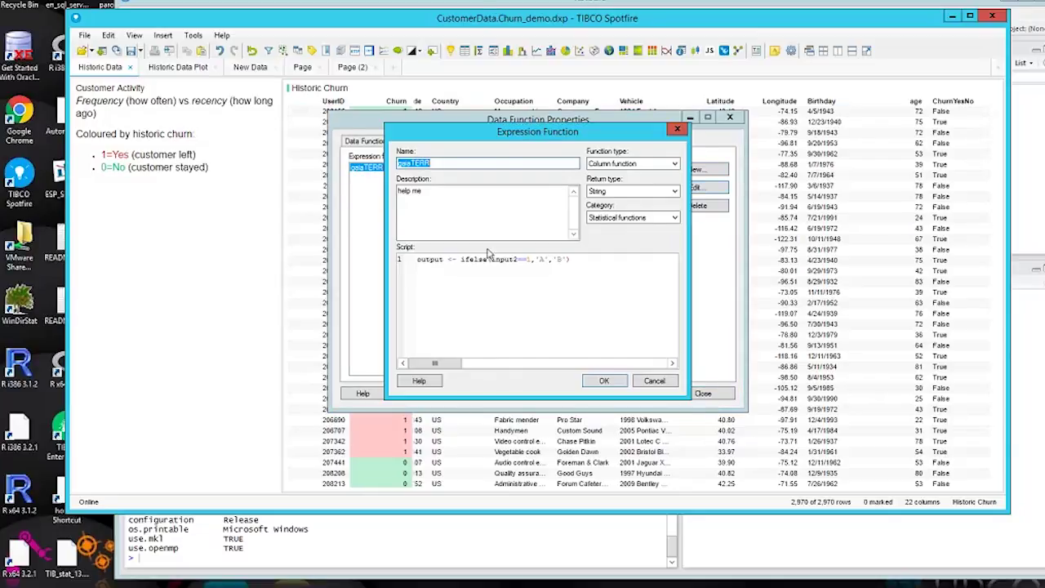
pyautogui.click(515, 259)
pyautogui.write('2')
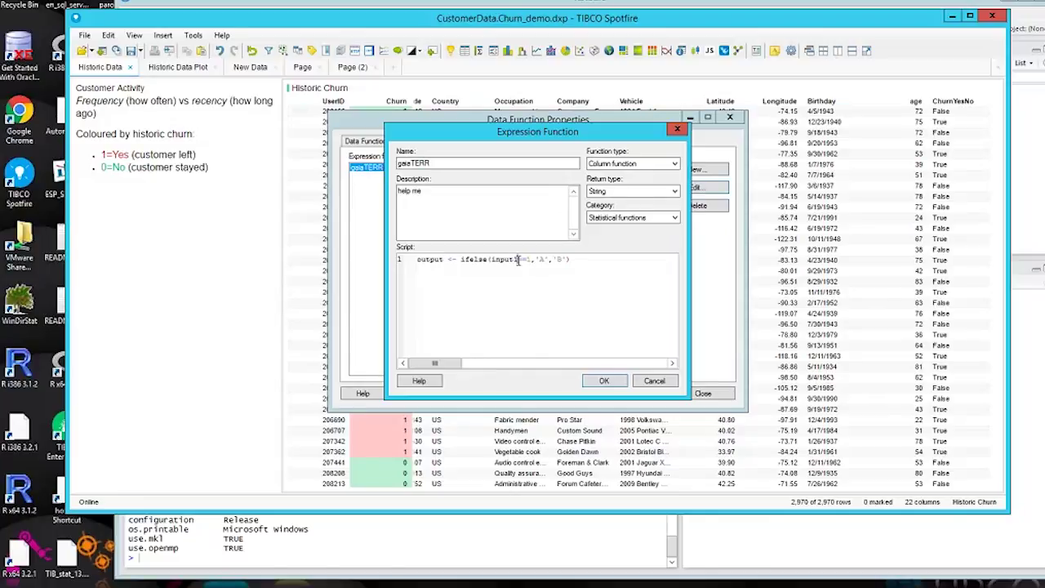
pyautogui.click(603, 381)
pyautogui.click(701, 394)
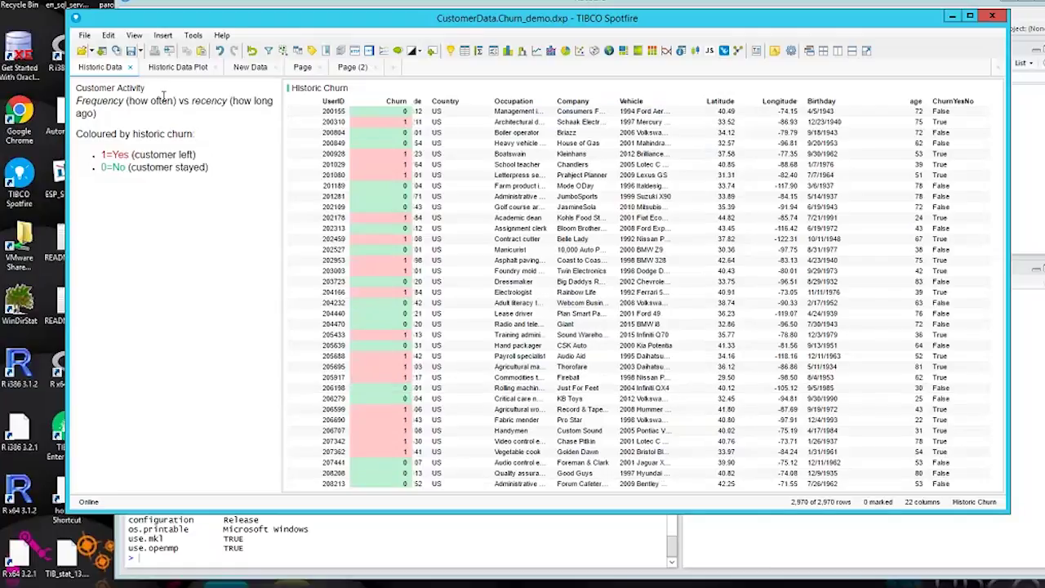
# Insert a calculated column named gaiaterr1 in the Historic Churn table that applies gaiaTERR to the Churn column
pyautogui.click(109, 36)
pyautogui.moveTo(165, 36)
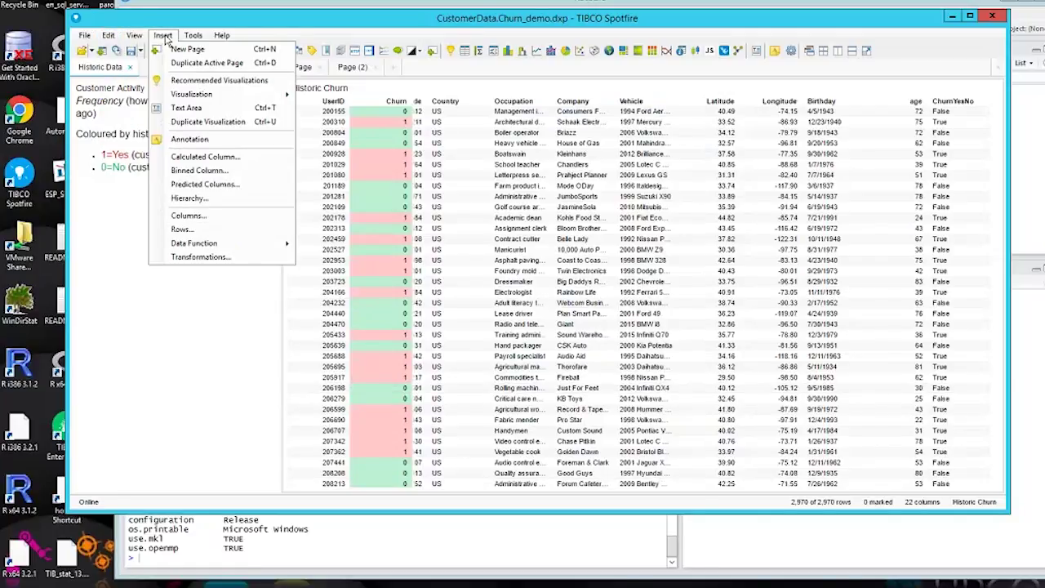
pyautogui.click(200, 157)
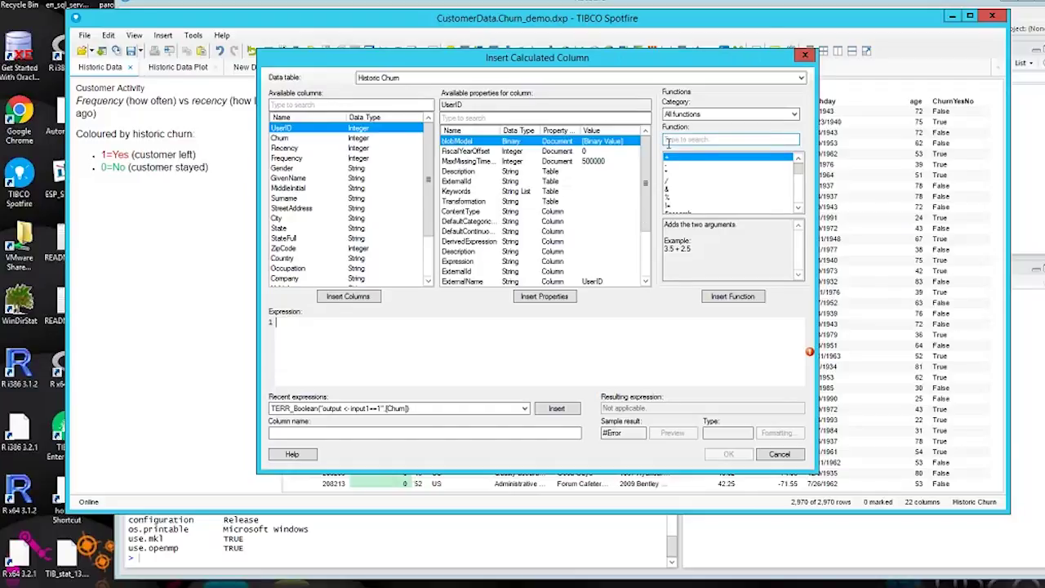
pyautogui.write('gaia')
pyautogui.click(717, 298)
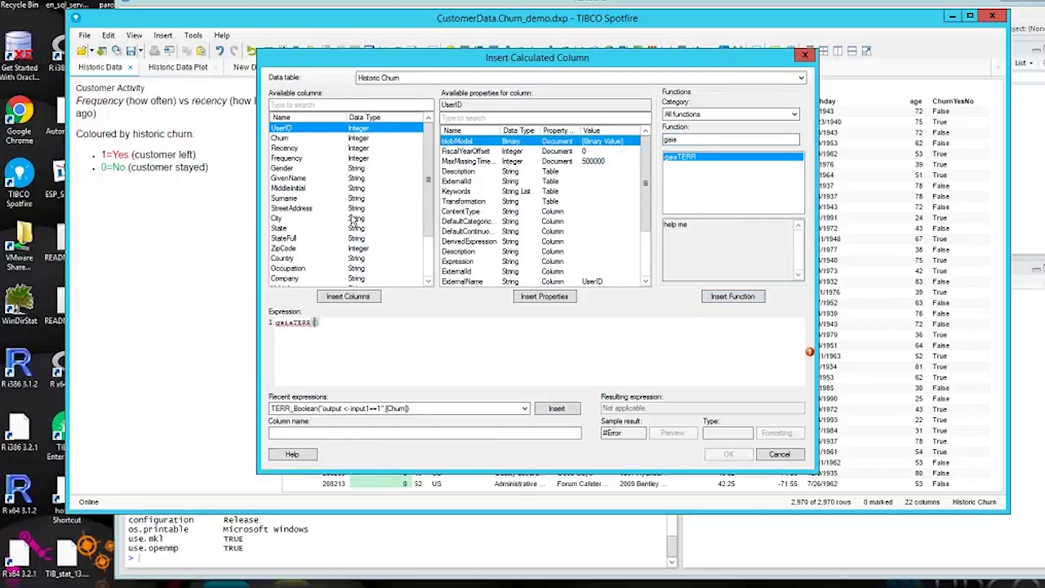
pyautogui.click(286, 138)
pyautogui.click(356, 301)
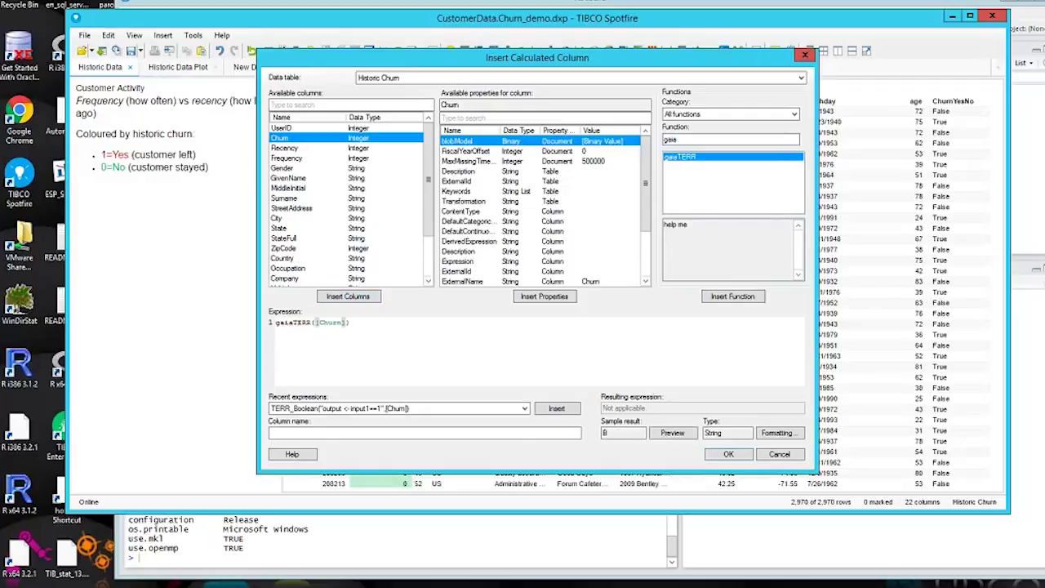
pyautogui.click(330, 431)
pyautogui.write('gaiaterr1')
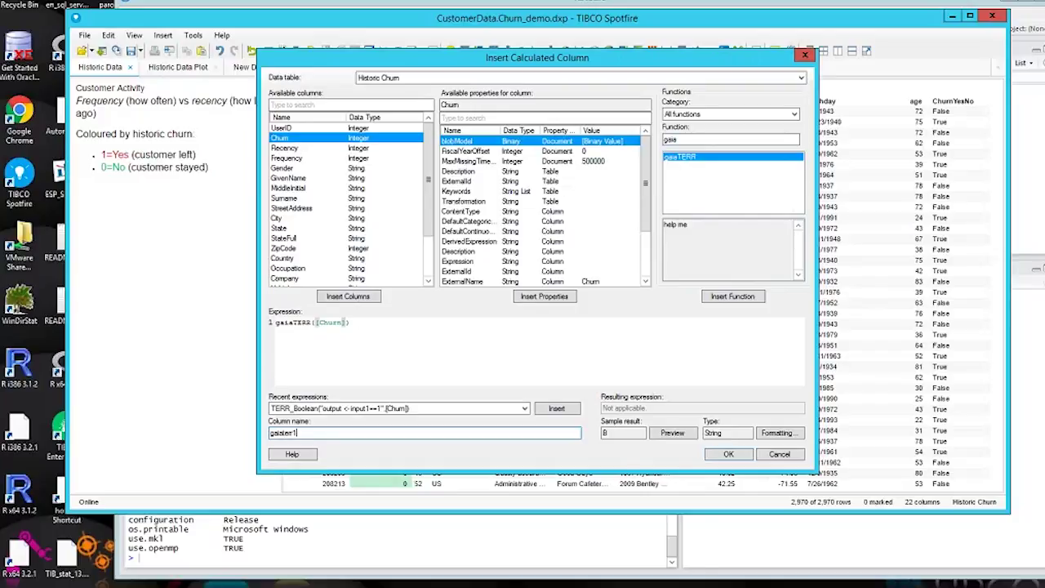
pyautogui.click(729, 455)
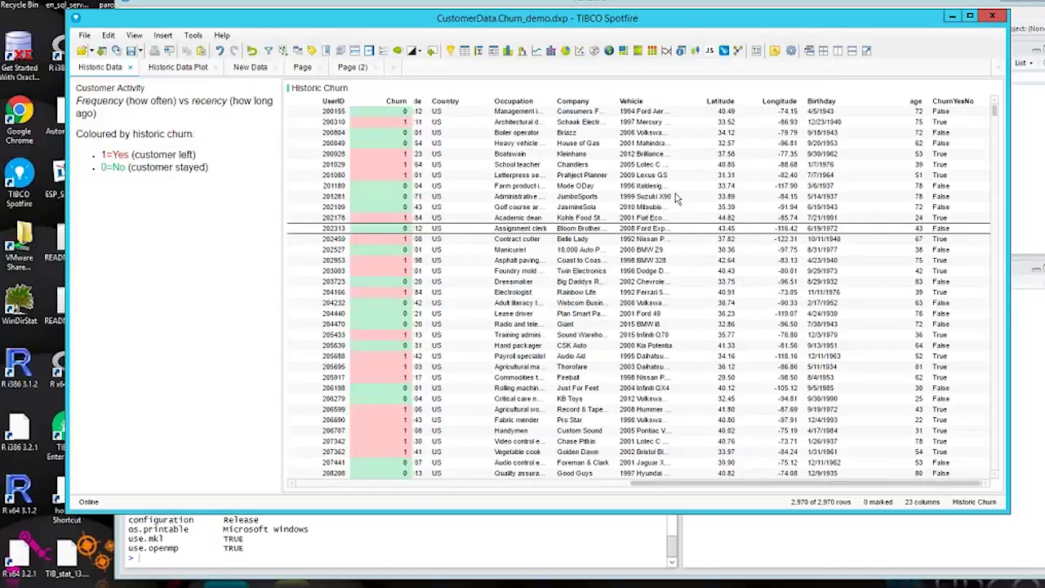
# Add gaiaterr1 to the displayed columns of the Historic Churn table and bring it into view
pyautogui.rightClick(446, 163)
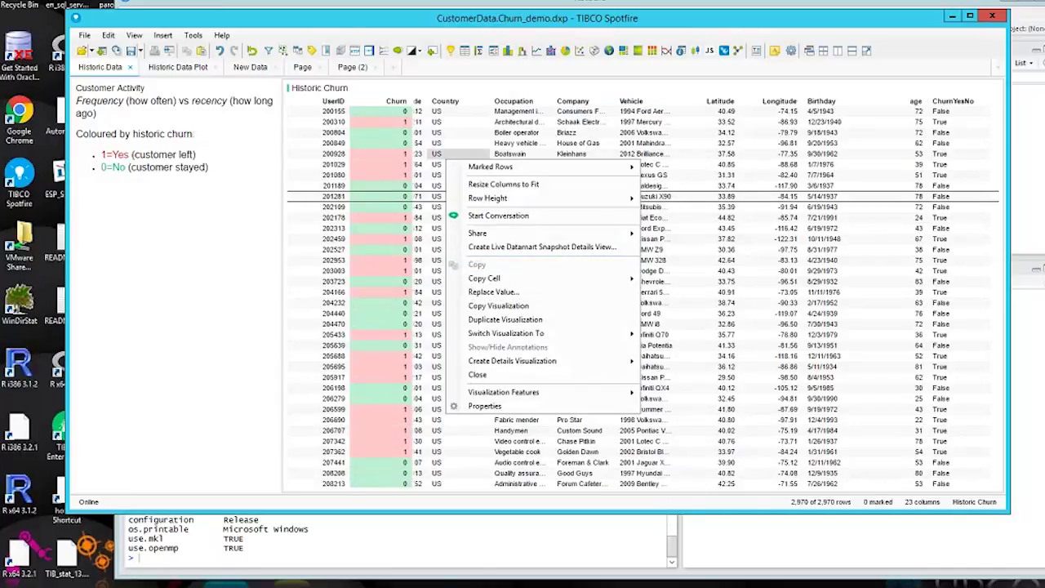
pyautogui.click(482, 414)
pyautogui.click(375, 198)
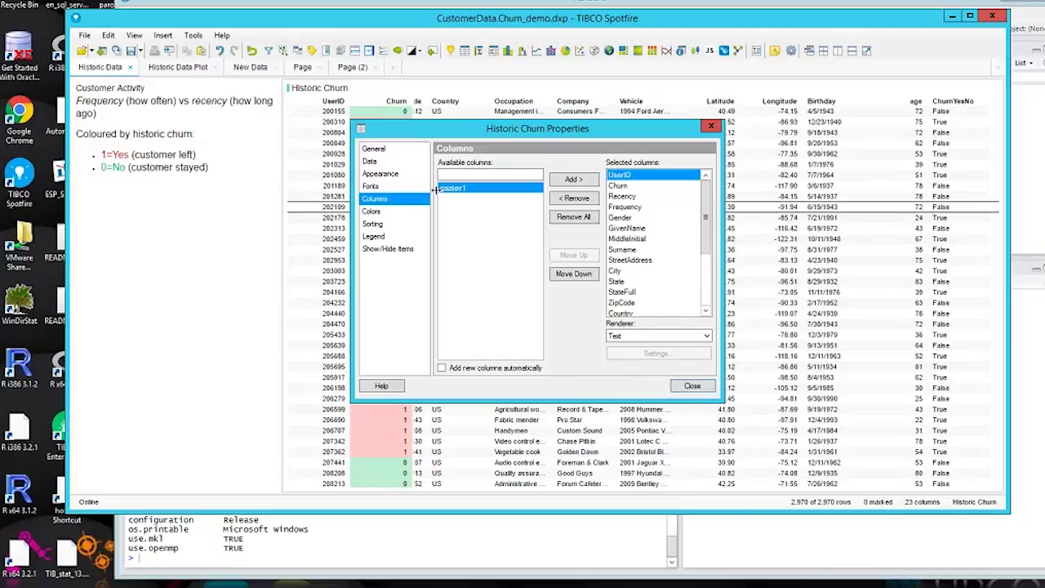
pyautogui.click(571, 179)
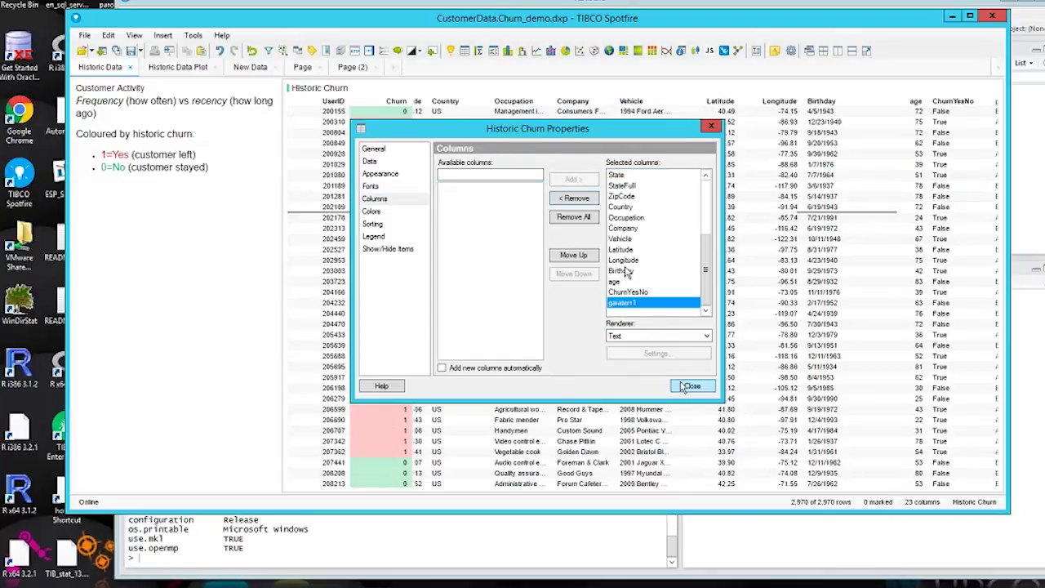
pyautogui.click(691, 386)
pyautogui.moveTo(630, 484); pyautogui.dragTo(674, 483)
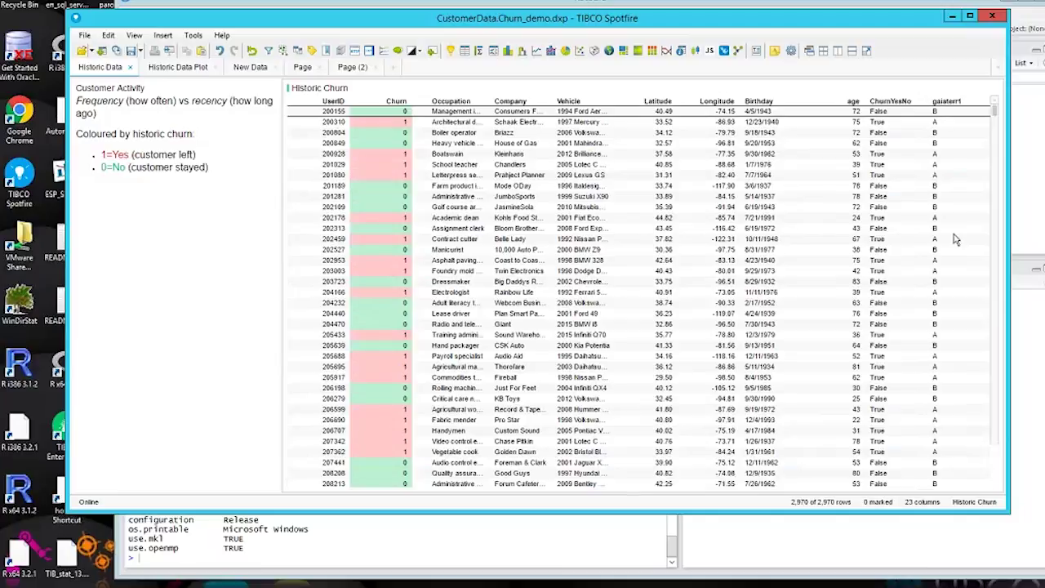
# Start a new column-type expression function named gaiacluster with the description "description here"
pyautogui.click(105, 40)
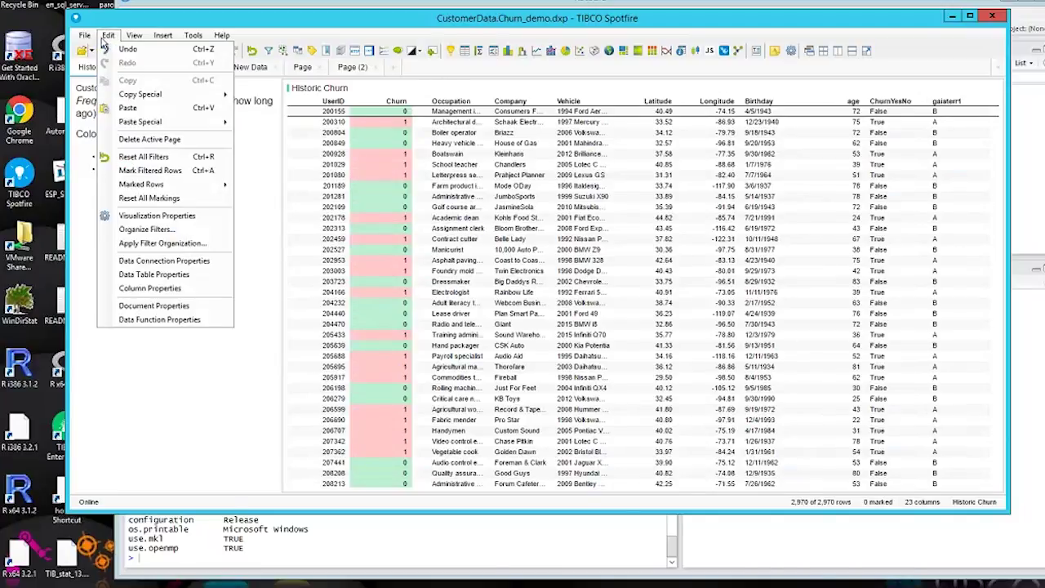
pyautogui.click(161, 319)
pyautogui.click(418, 141)
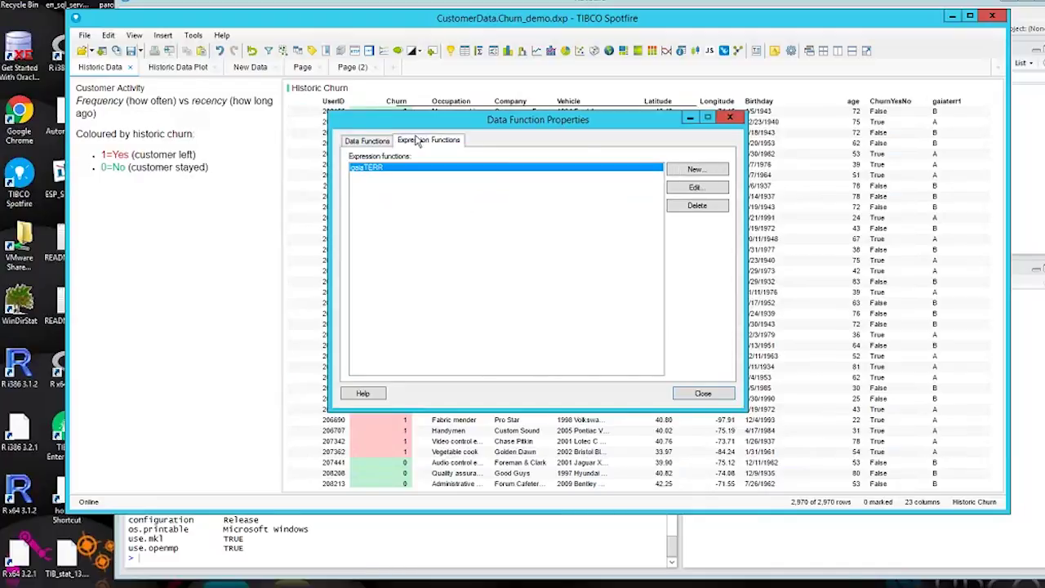
pyautogui.click(694, 170)
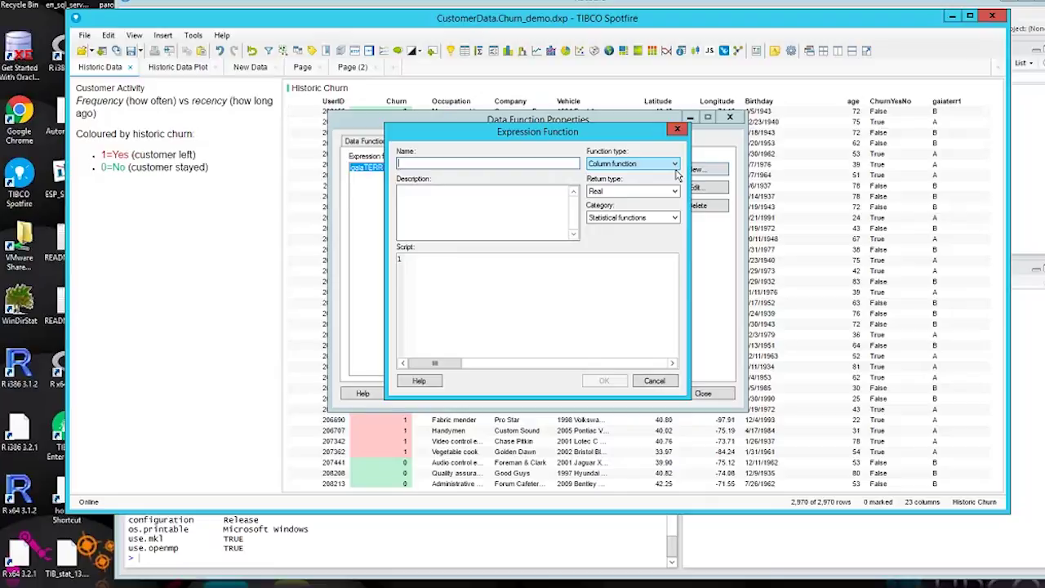
pyautogui.write('gaiacluster')
pyautogui.click(496, 222)
pyautogui.write('description ')
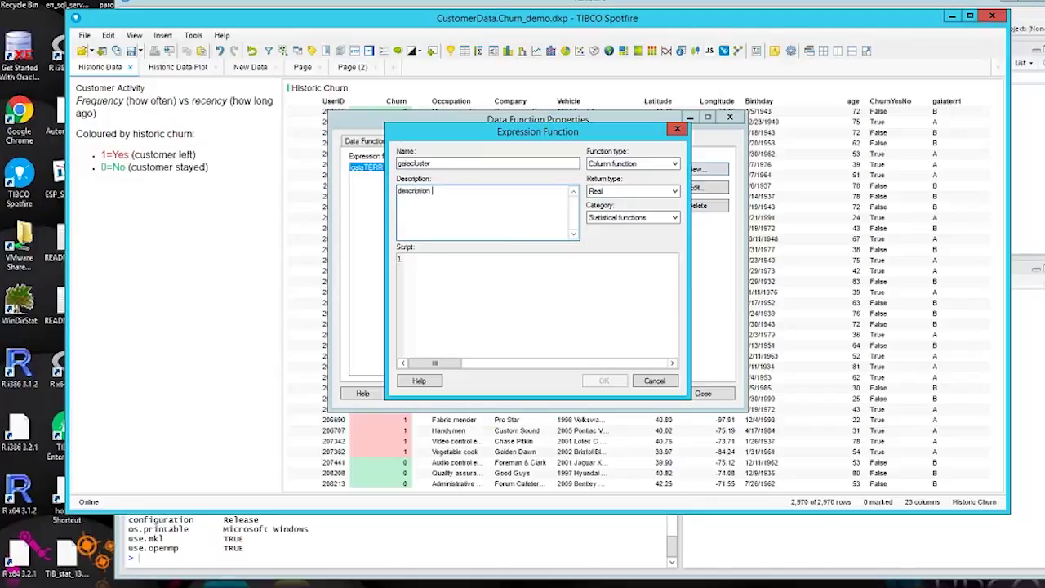
pyautogui.write('here')
# Write the gaiacluster script as "kk <- kmeans(input1,input2[1])" followed by "output <- kk$cluster"
pyautogui.write('km')
pyautogui.write(' <-')
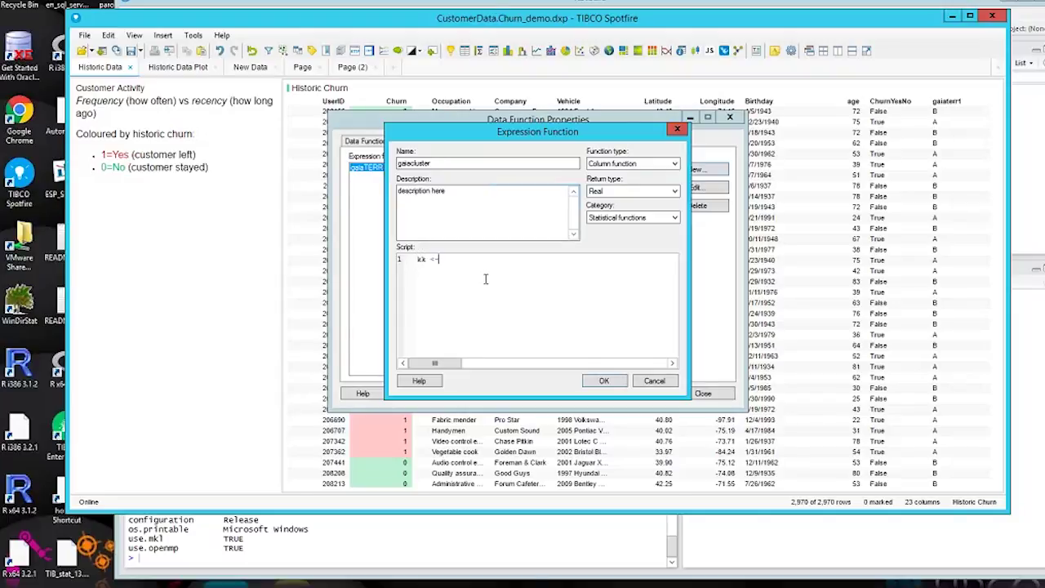
pyautogui.write(' kmeans(input,')
pyautogui.press('BackSpace')
pyautogui.write('1,input2[1])')
pyautogui.press('Return')
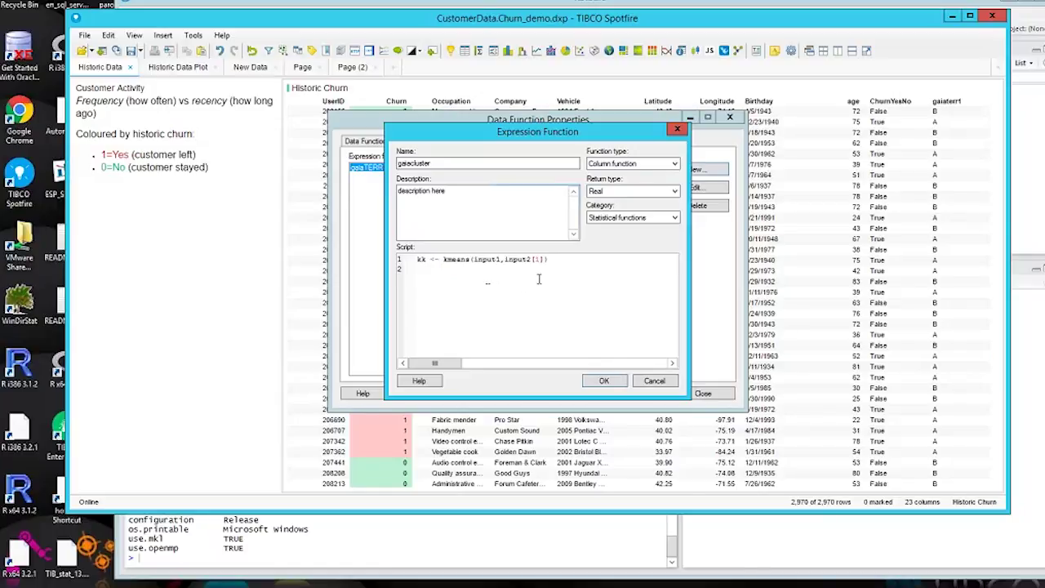
pyautogui.write('output <-')
pyautogui.write('k')
pyautogui.write('$cluster')
# Set the gaiacluster function's return type to Integer, save it and close the data function properties
pyautogui.click(599, 192)
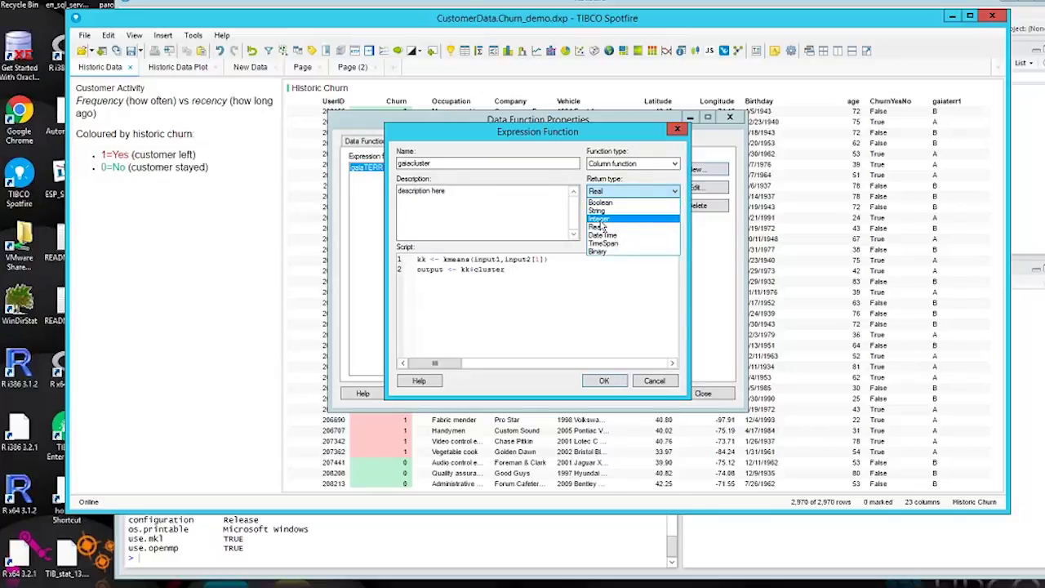
pyautogui.click(601, 220)
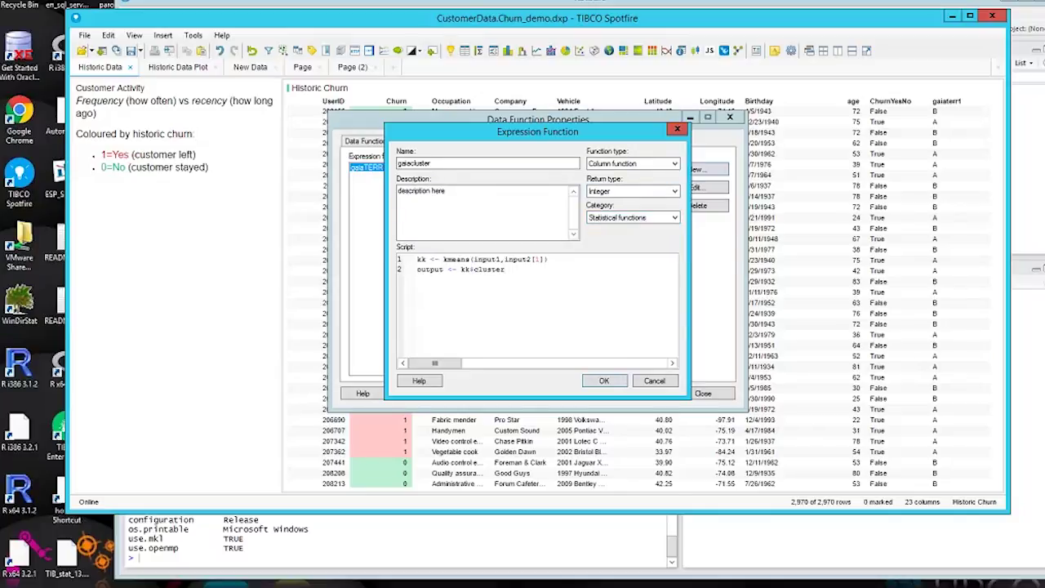
pyautogui.click(602, 381)
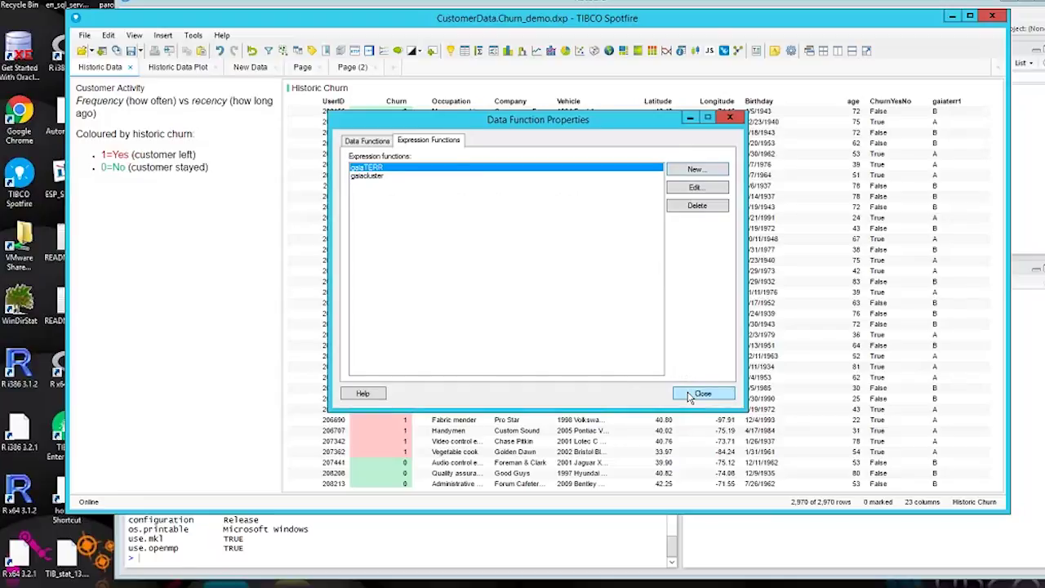
pyautogui.click(688, 397)
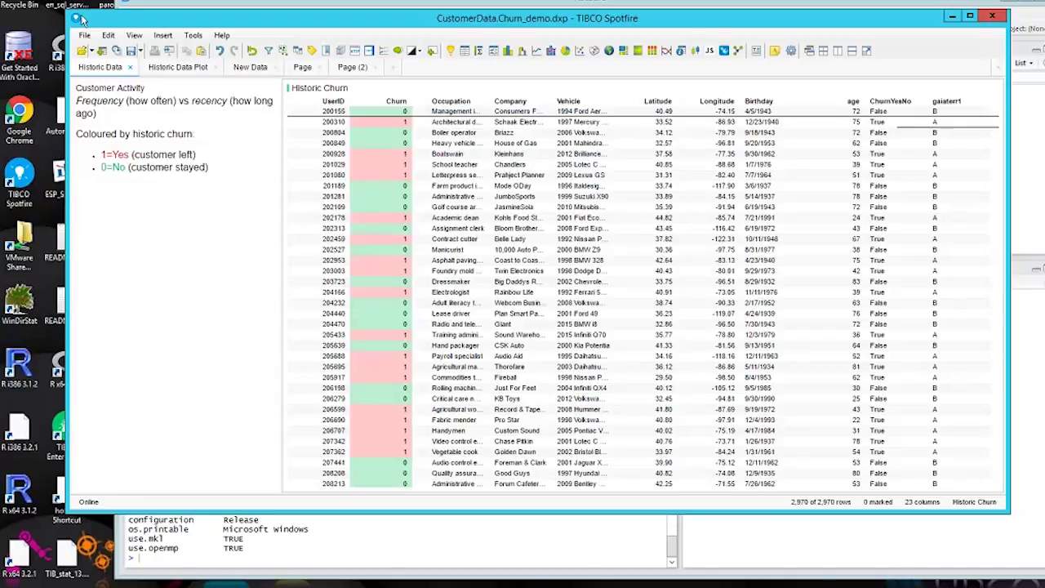
# Start a calculated column in the Historic Churn table and insert the gaiacluster function into its expression
pyautogui.click(163, 36)
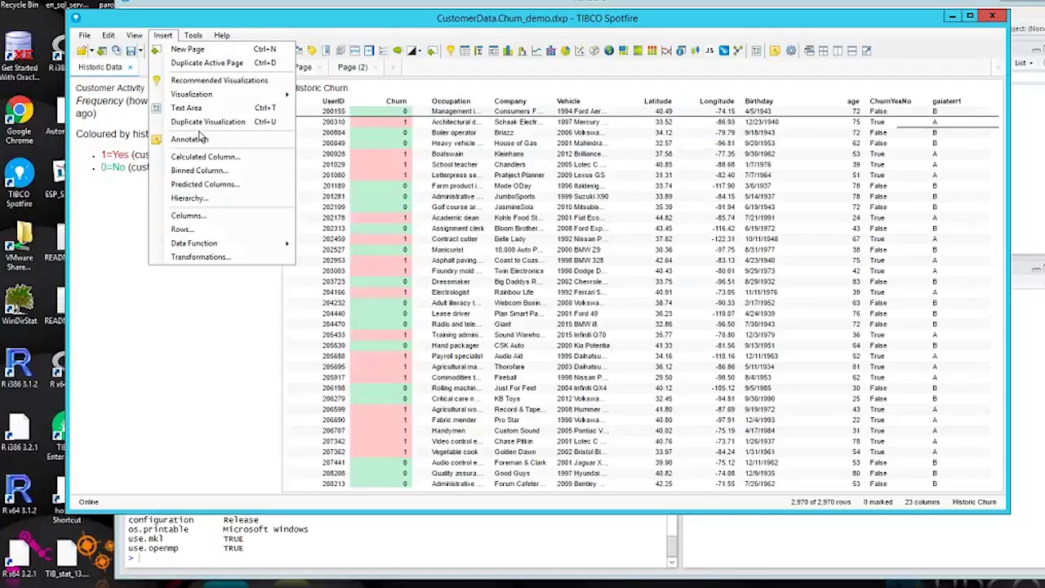
pyautogui.click(200, 160)
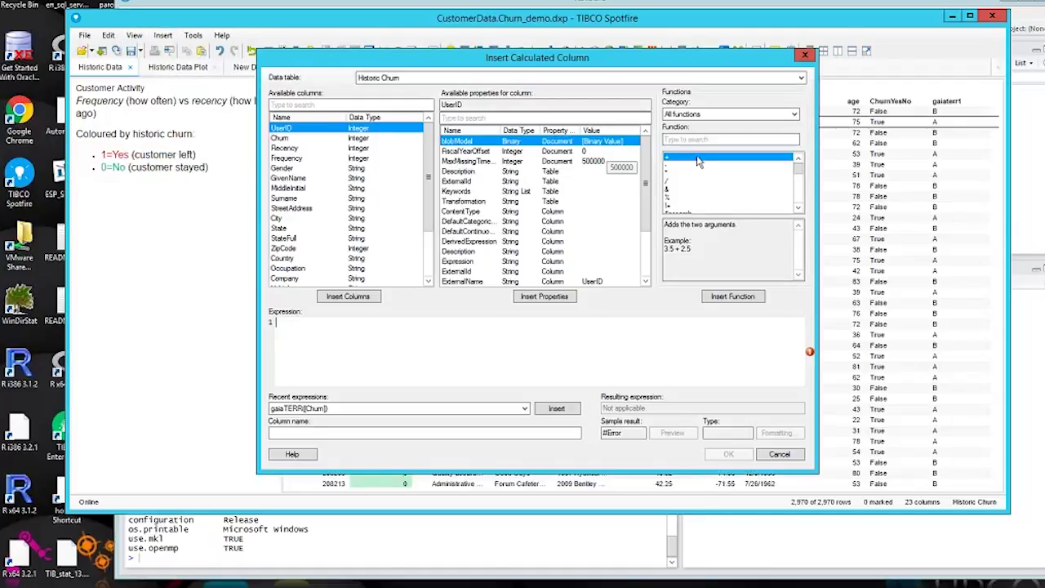
pyautogui.click(682, 140)
pyautogui.write('g')
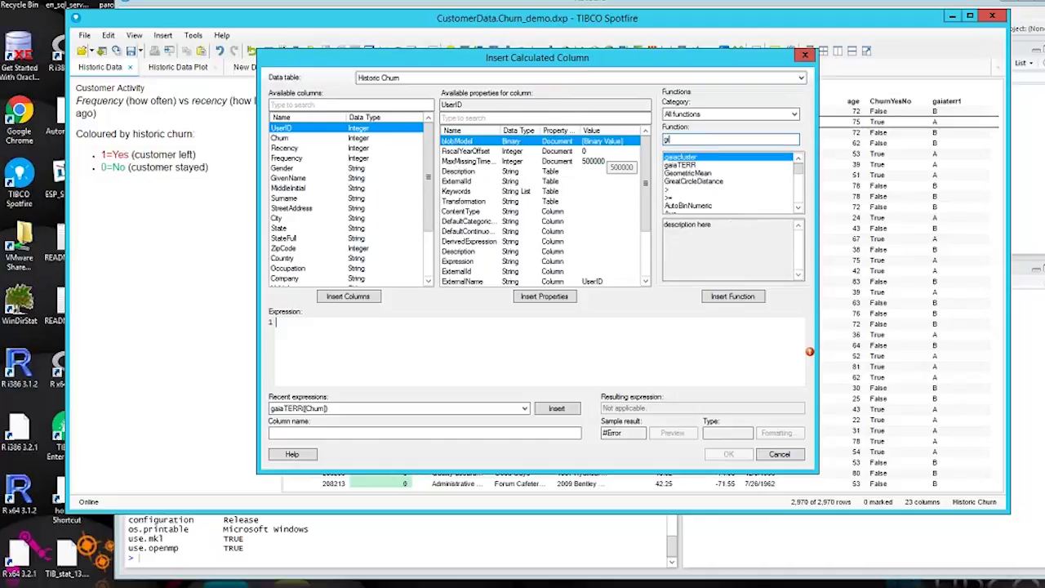
pyautogui.write('a')
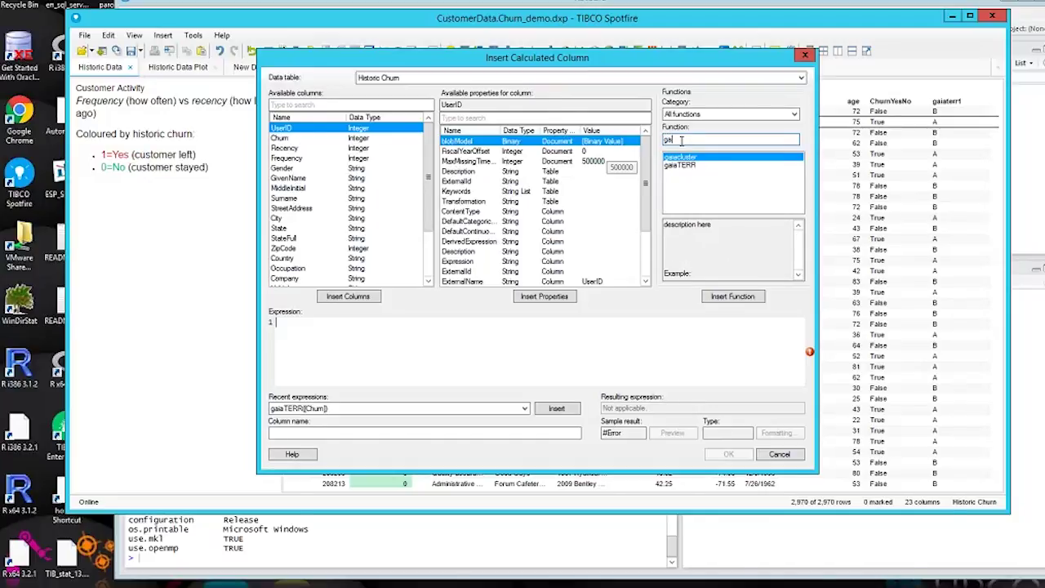
pyautogui.click(740, 299)
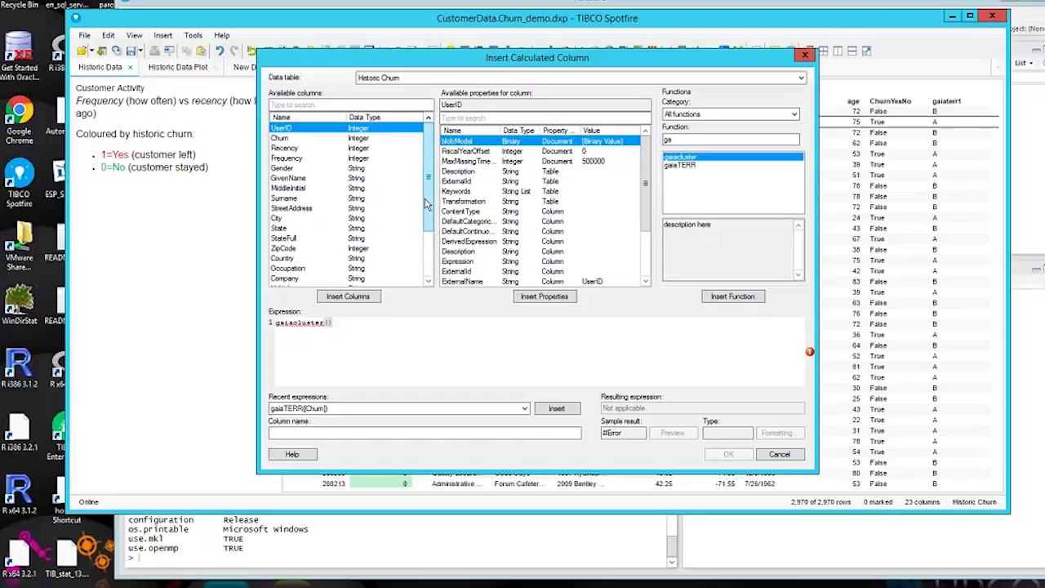
# Complete the expression as gaiacluster([age],3) and insert the calculated column under the name agecluster
pyautogui.scroll(-3, 368, 204)
pyautogui.click(277, 258)
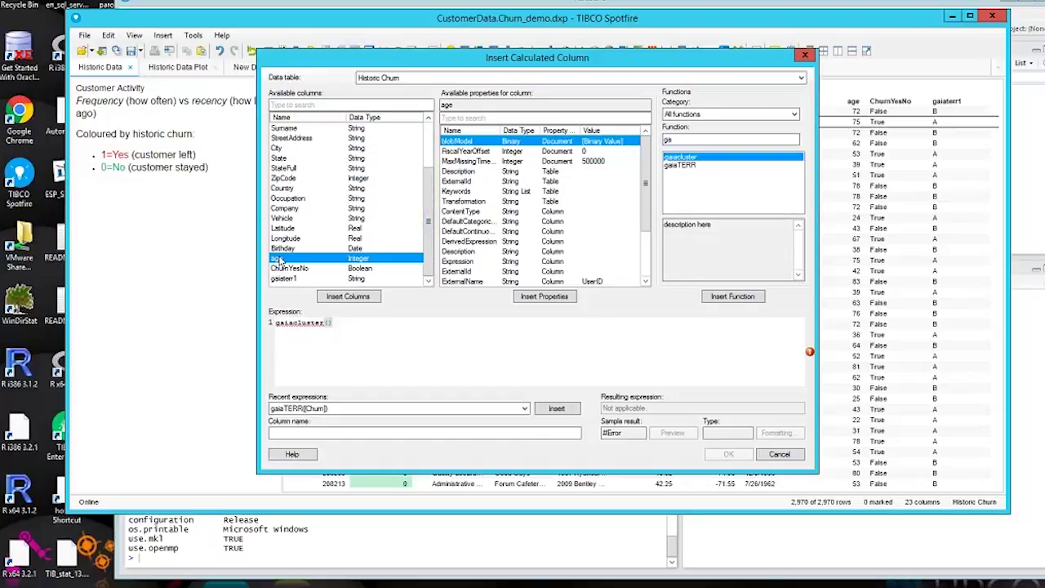
pyautogui.click(332, 297)
pyautogui.click(355, 324)
pyautogui.write(',3')
pyautogui.click(318, 433)
pyautogui.write('agecluster')
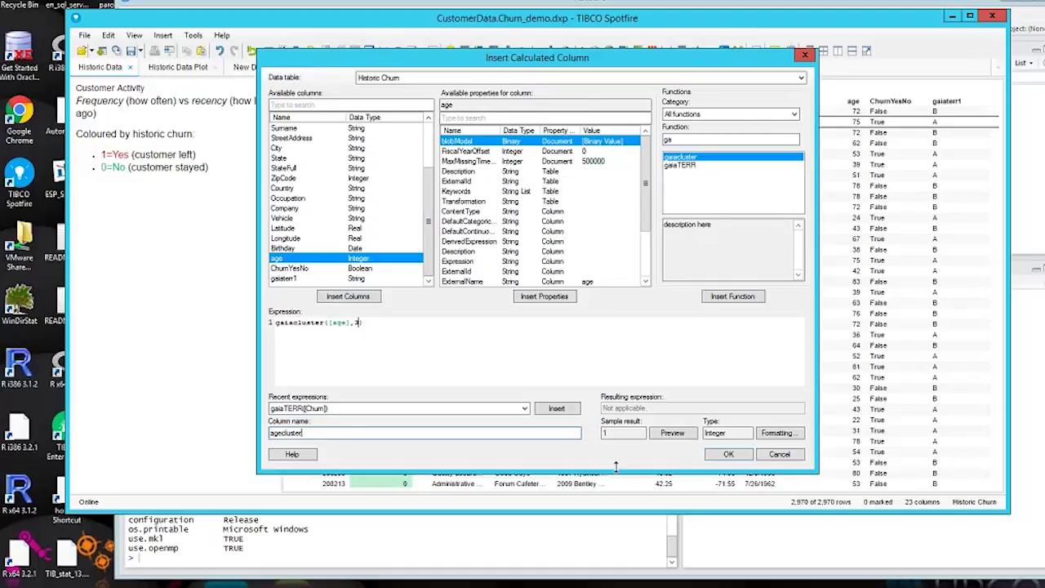
pyautogui.click(721, 454)
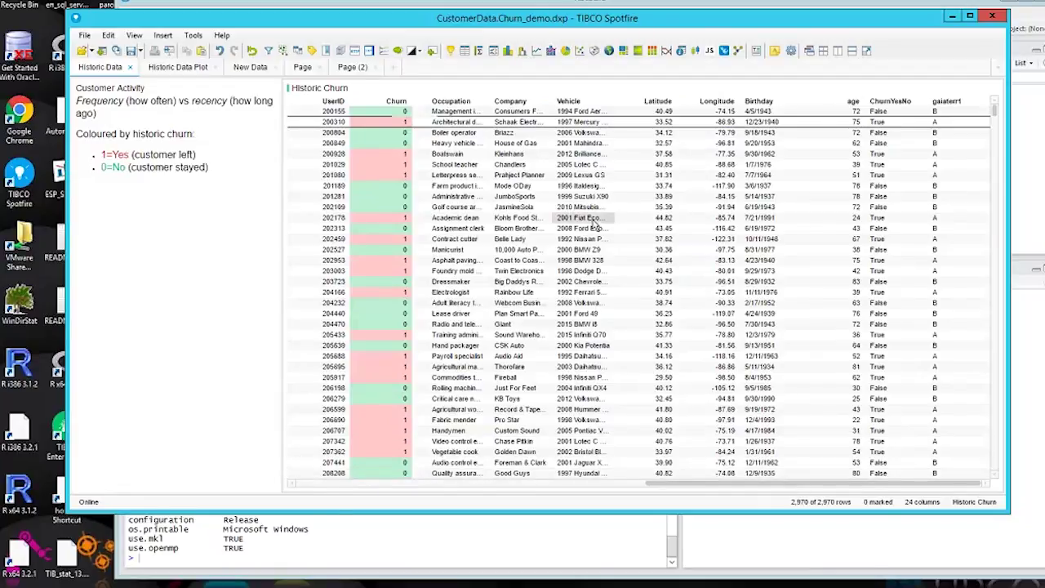
# Add agecluster to the displayed columns of the Historic Churn table and bring it into view
pyautogui.rightClick(594, 227)
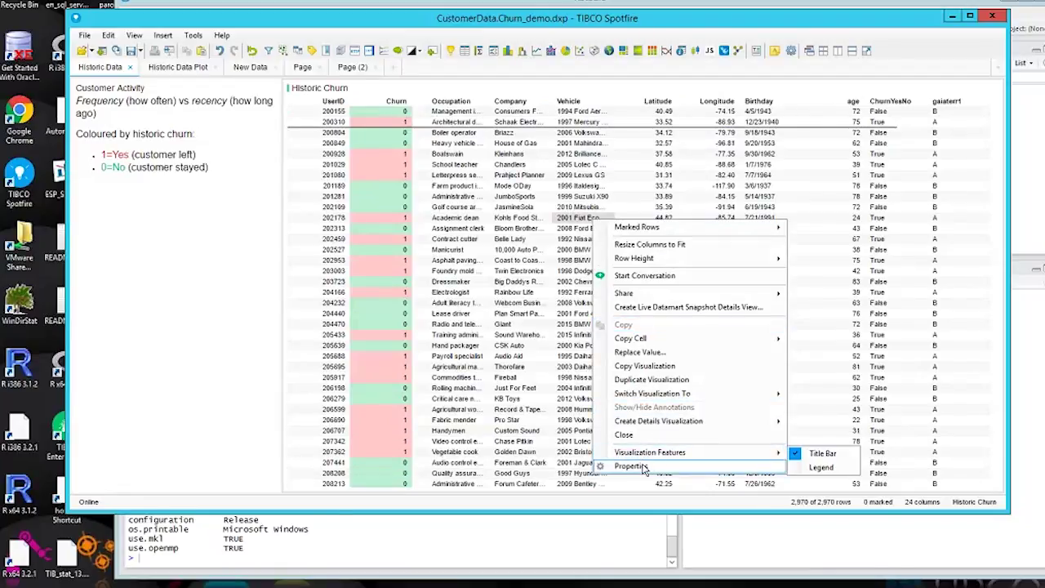
pyautogui.click(631, 466)
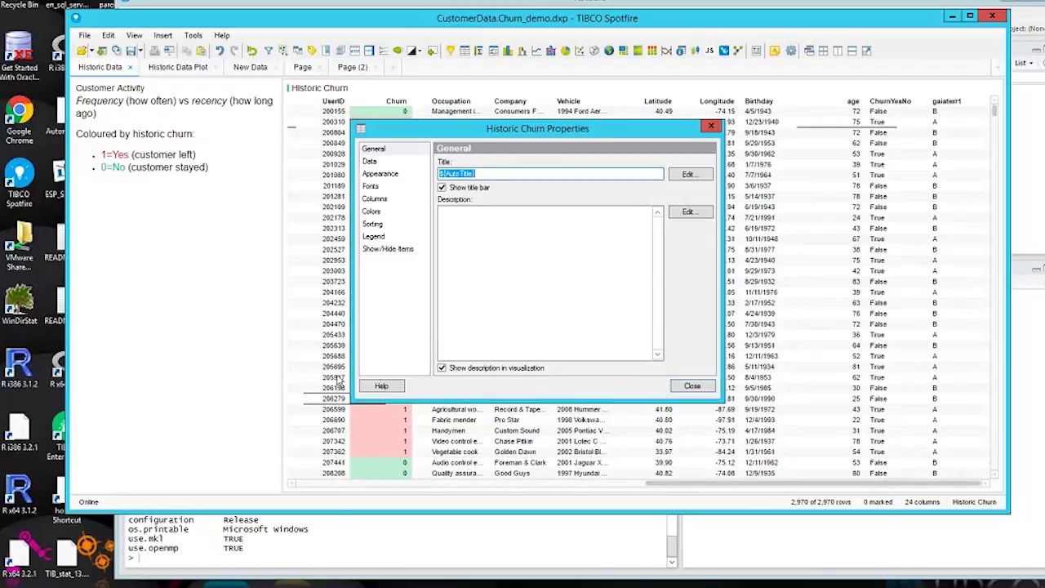
pyautogui.click(375, 199)
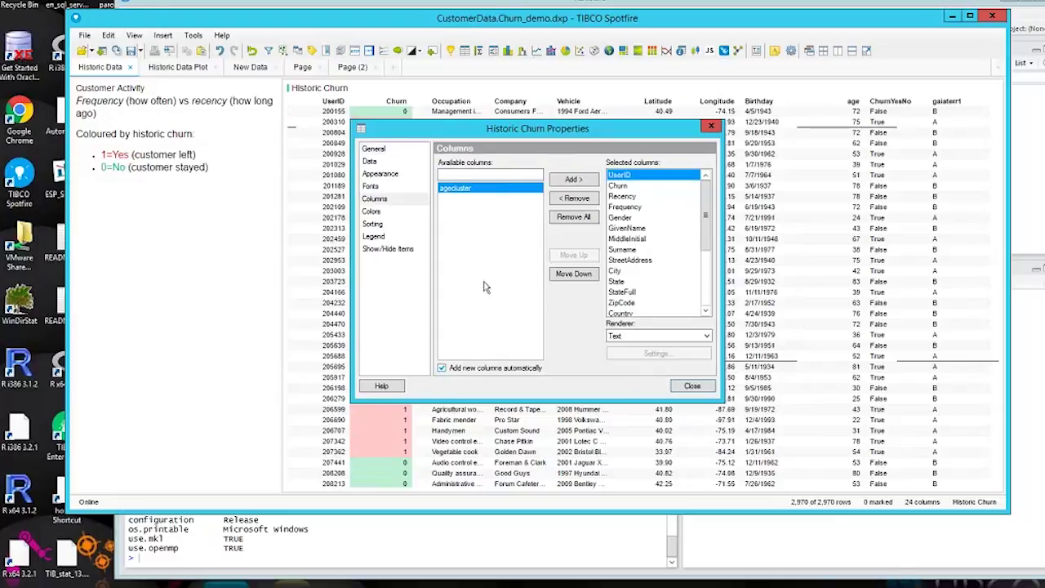
pyautogui.click(561, 180)
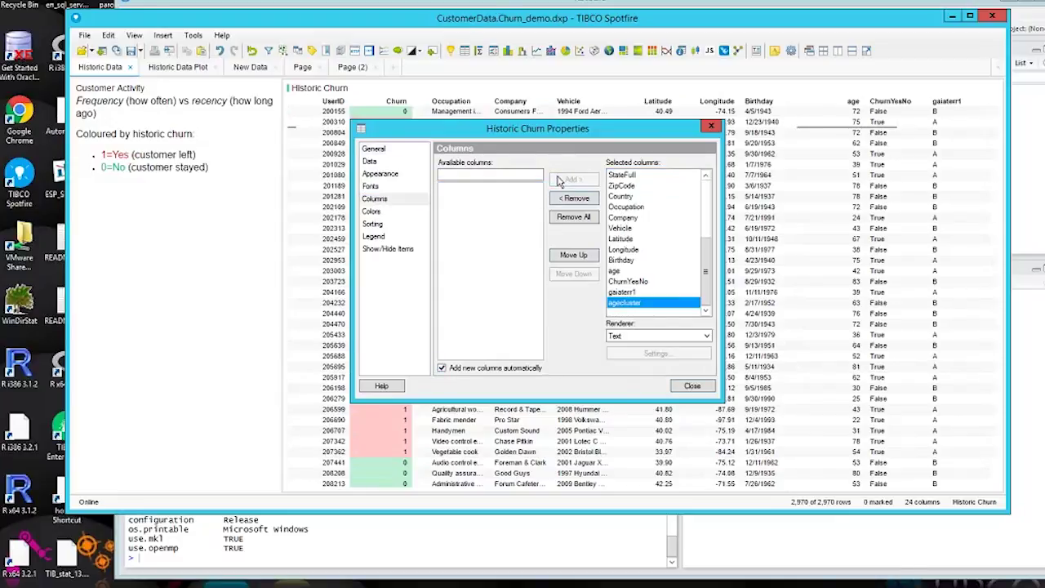
pyautogui.click(693, 385)
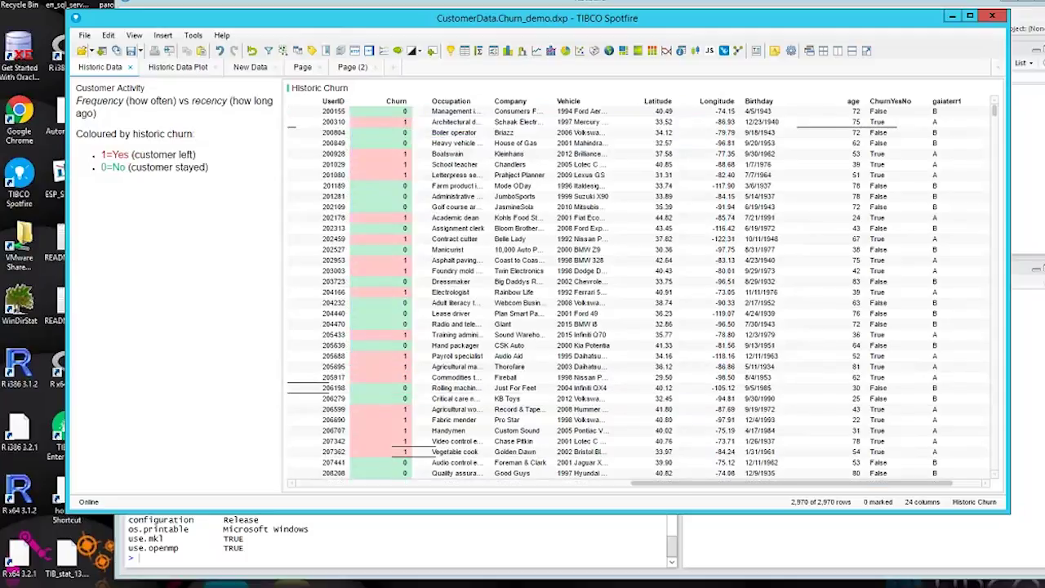
pyautogui.moveTo(780, 483); pyautogui.dragTo(821, 484)
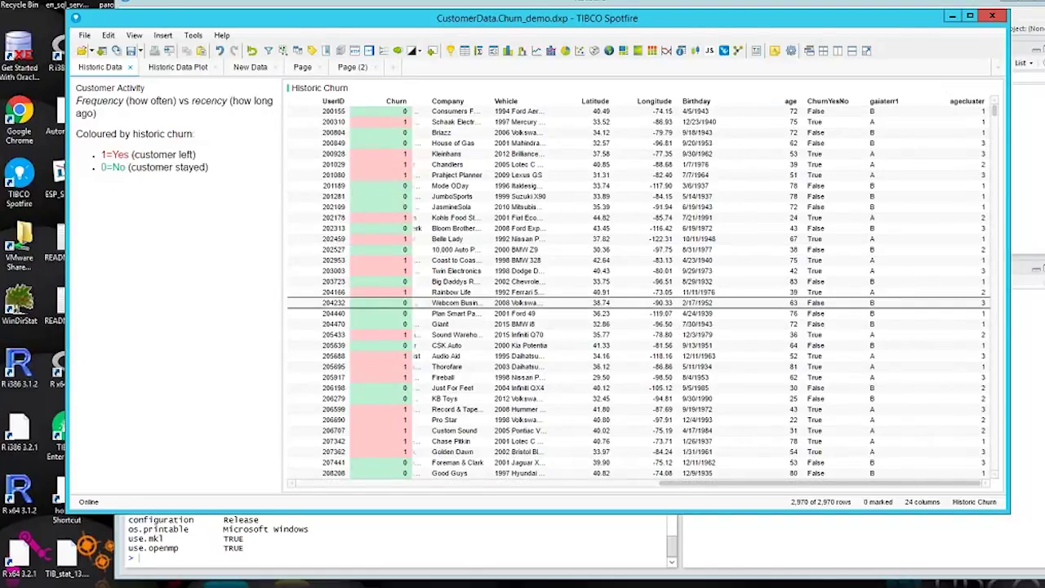
pyautogui.click(350, 67)
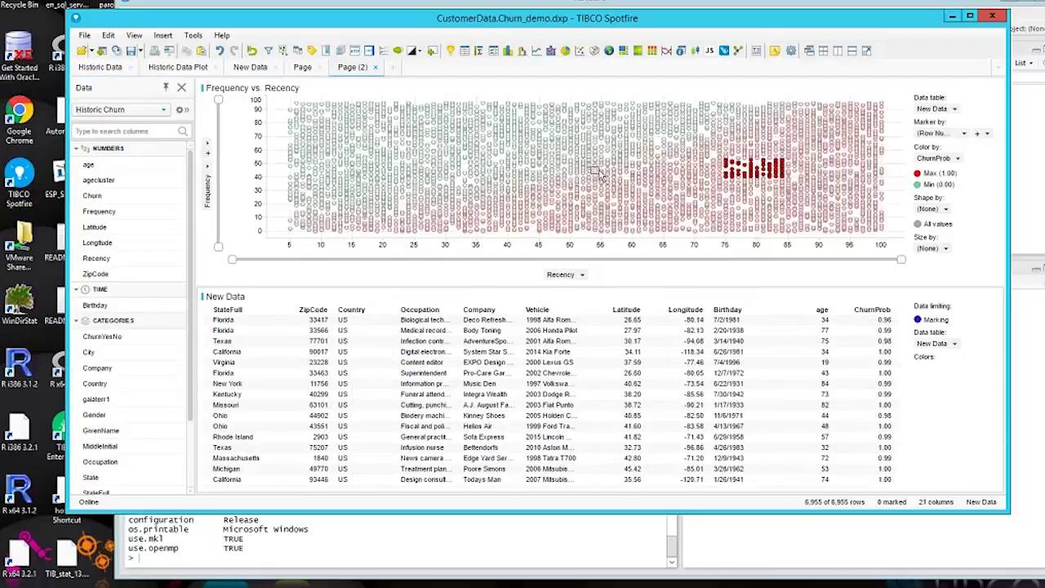
pyautogui.click(881, 132)
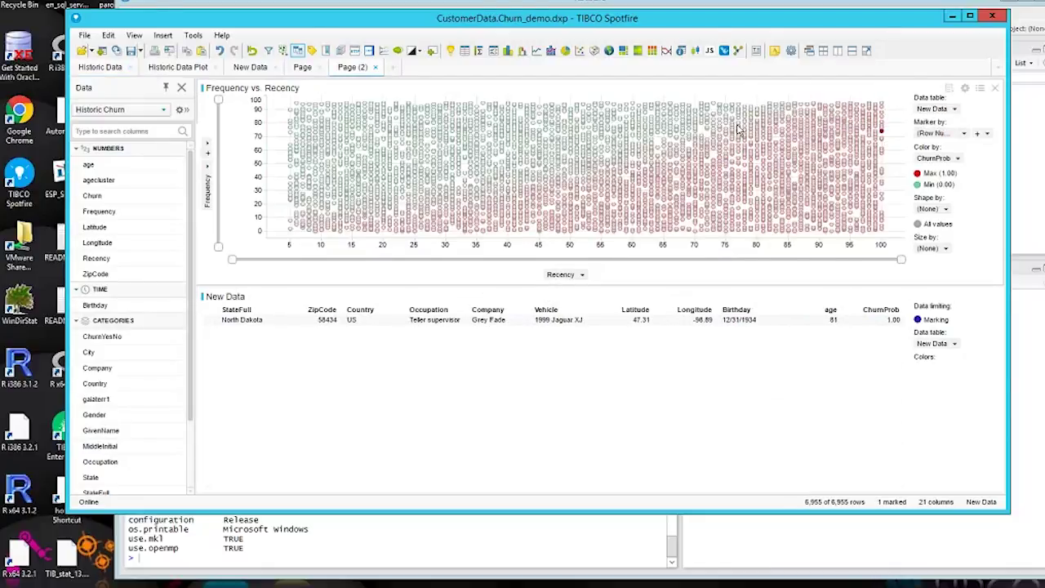
pyautogui.click(973, 235)
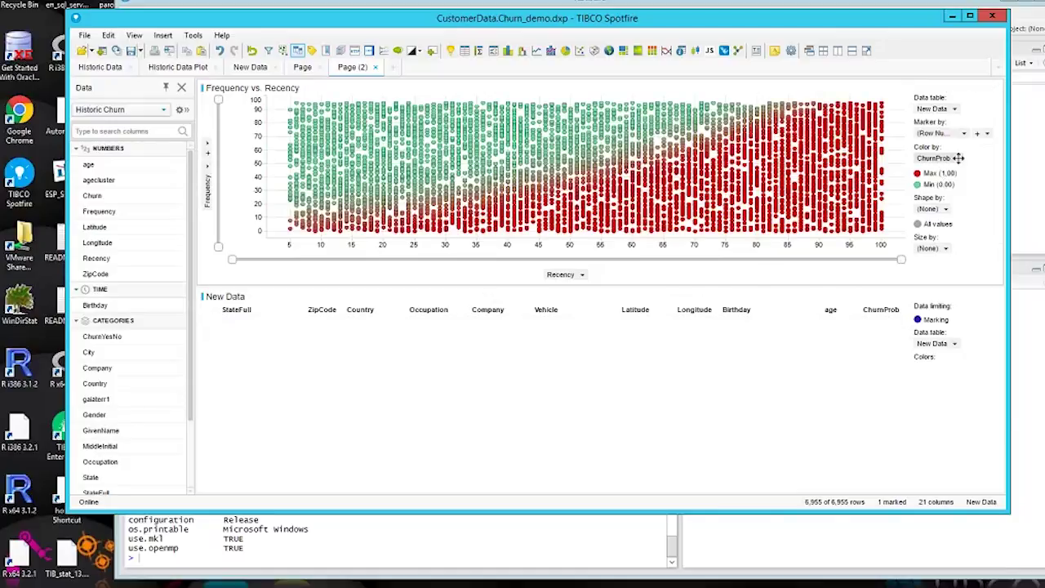
pyautogui.click(958, 158)
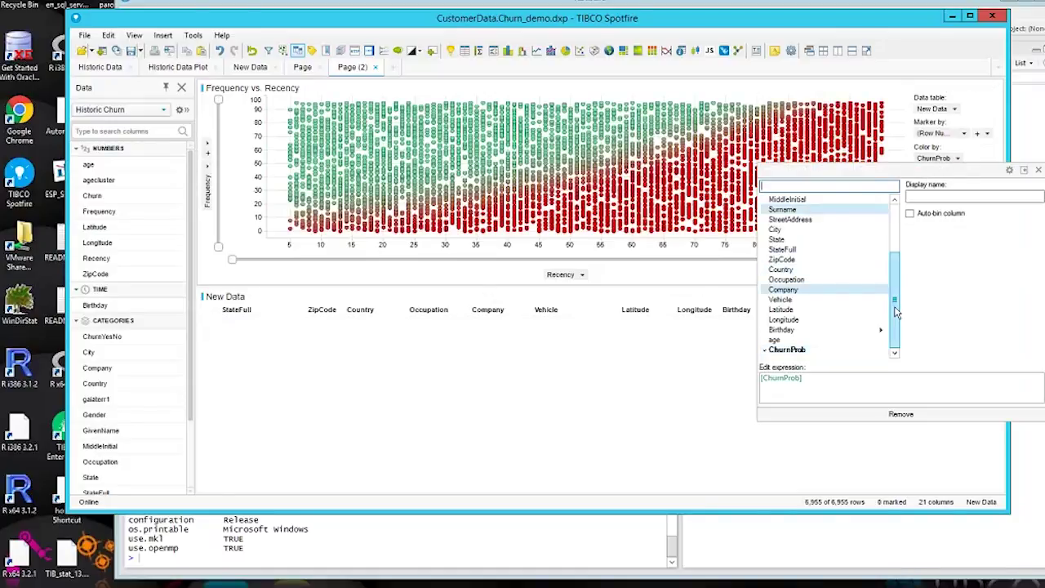
pyautogui.moveTo(894, 319); pyautogui.dragTo(902, 357)
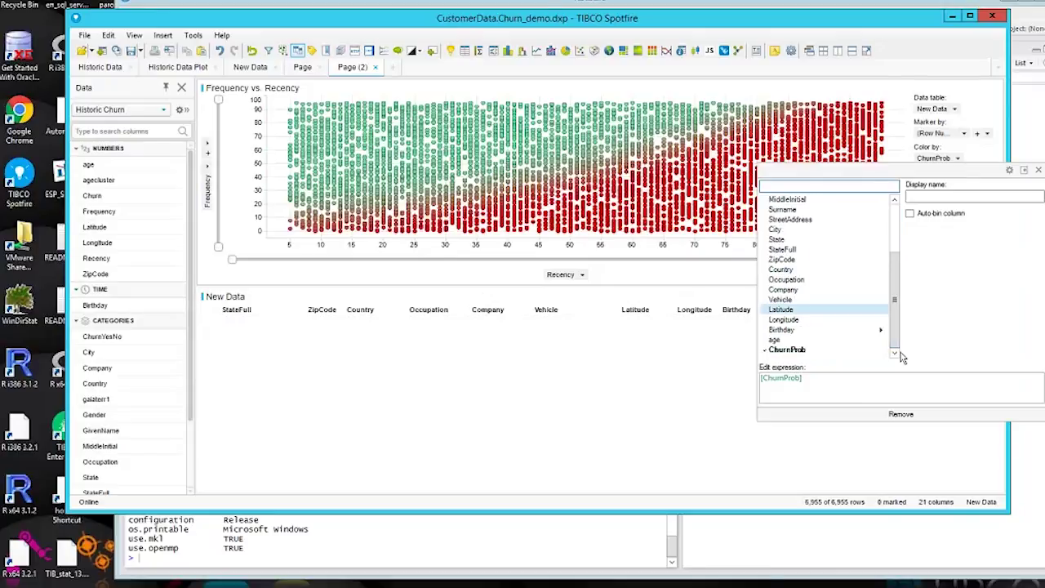
pyautogui.click(902, 156)
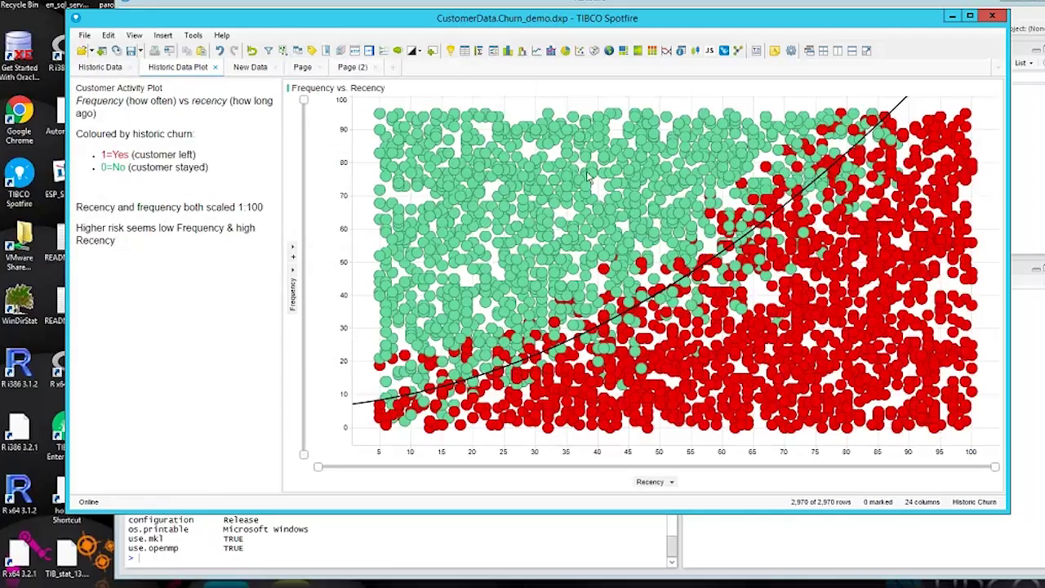
# Color the Frequency vs. Recency scatter plot on the Historic Data Plot page by agecluster instead of Churn
pyautogui.rightClick(618, 188)
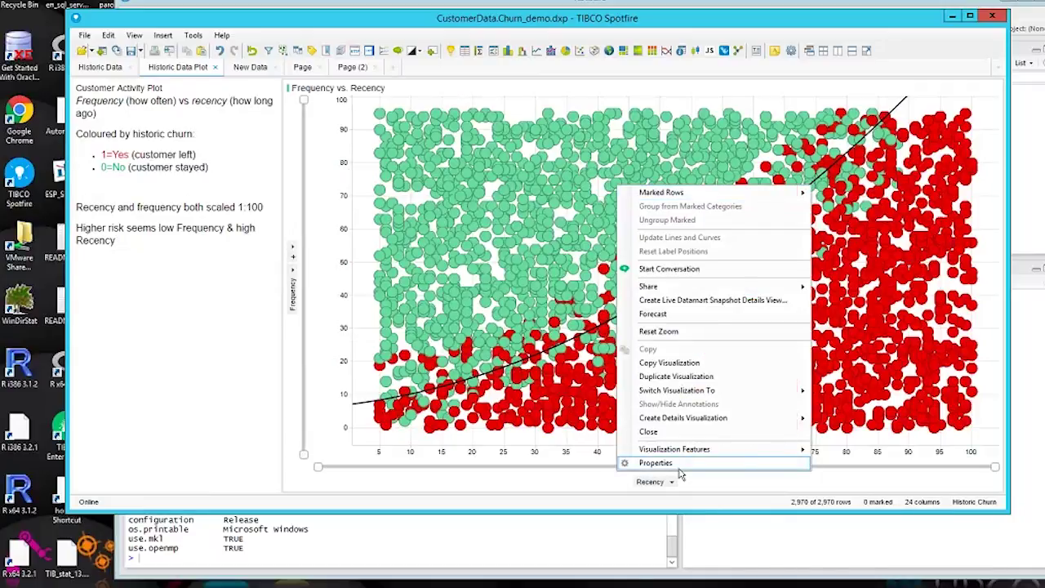
pyautogui.click(677, 466)
pyautogui.click(371, 220)
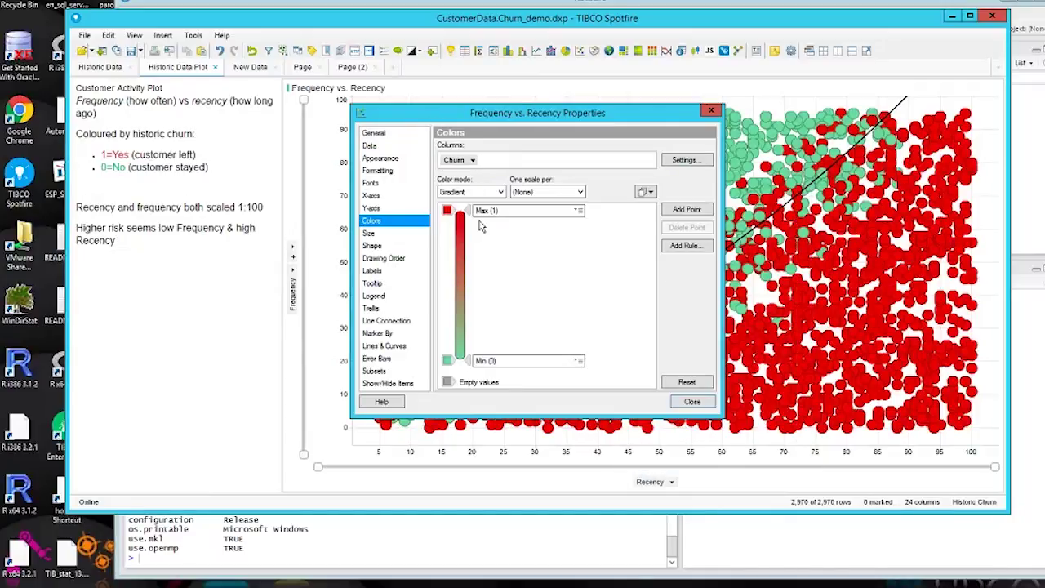
pyautogui.click(472, 160)
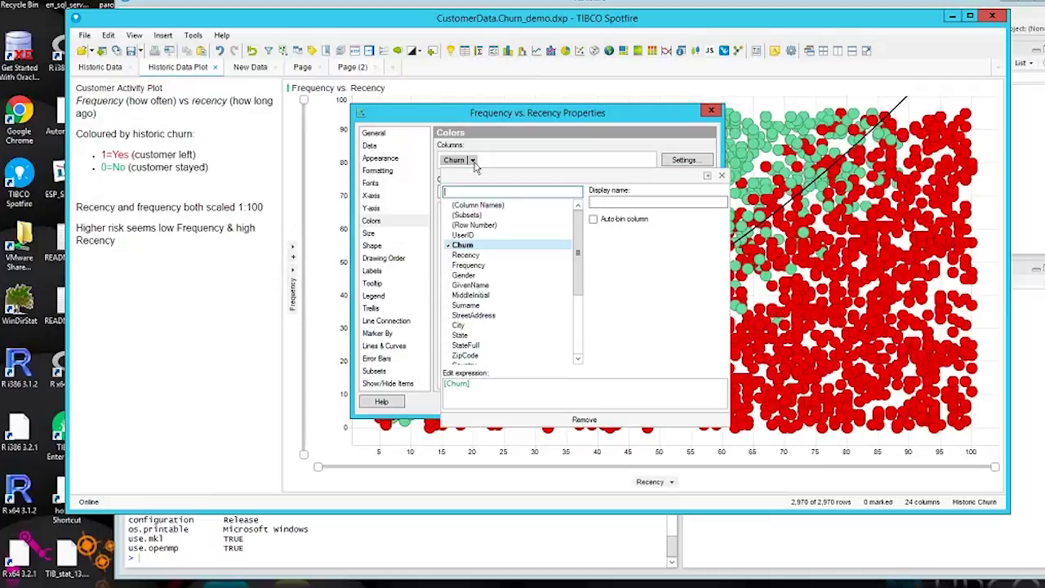
pyautogui.scroll(-4, 580, 360)
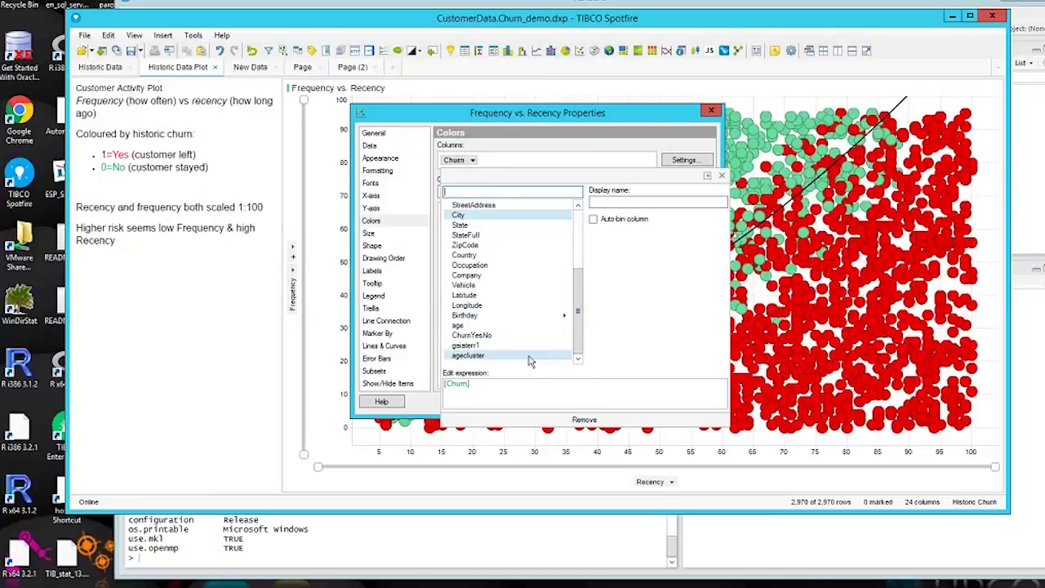
pyautogui.click(530, 356)
pyautogui.click(722, 175)
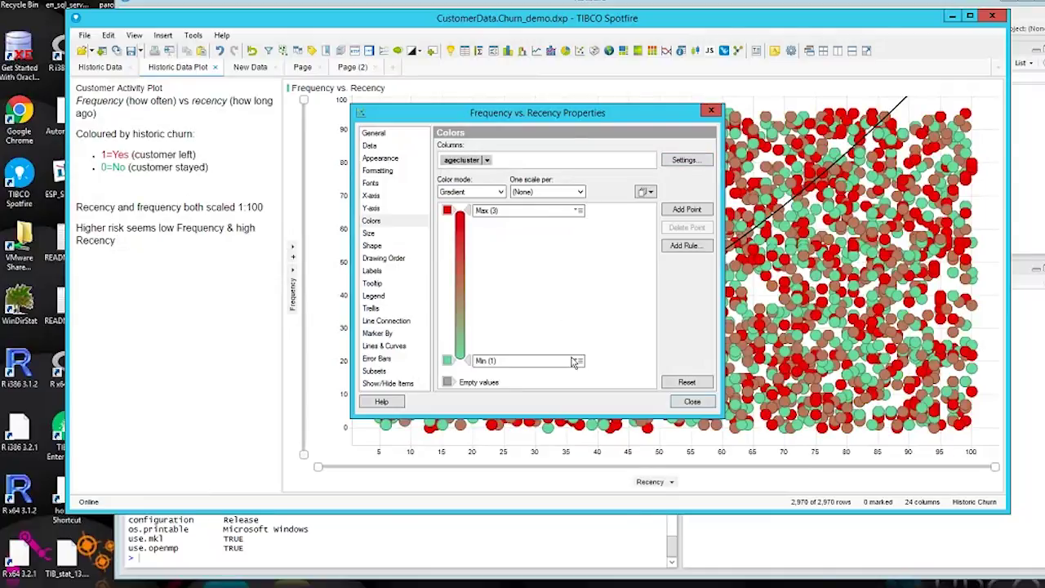
pyautogui.click(691, 401)
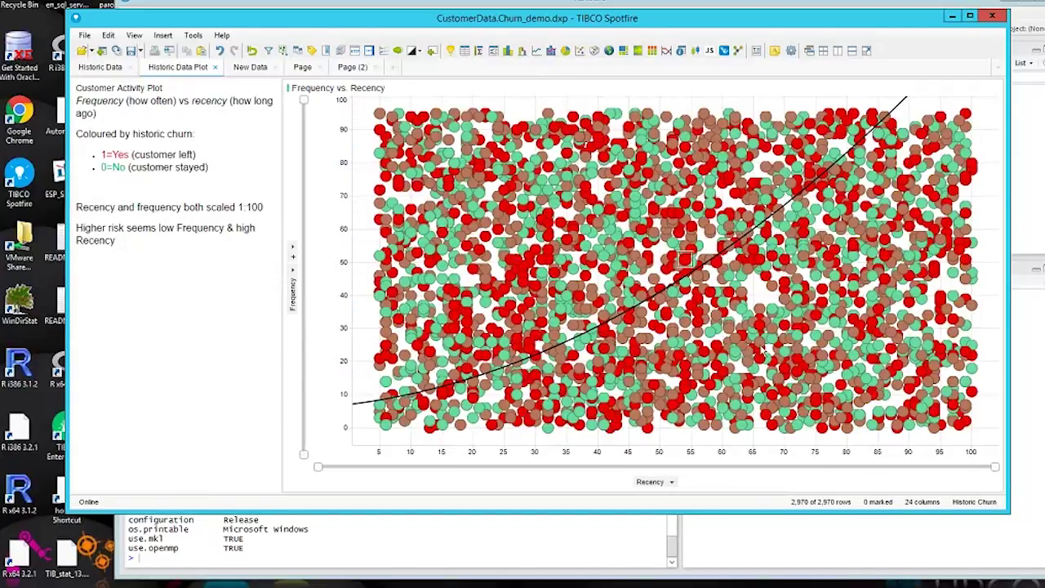
pyautogui.moveTo(577, 239)
pyautogui.rightClick(547, 1)
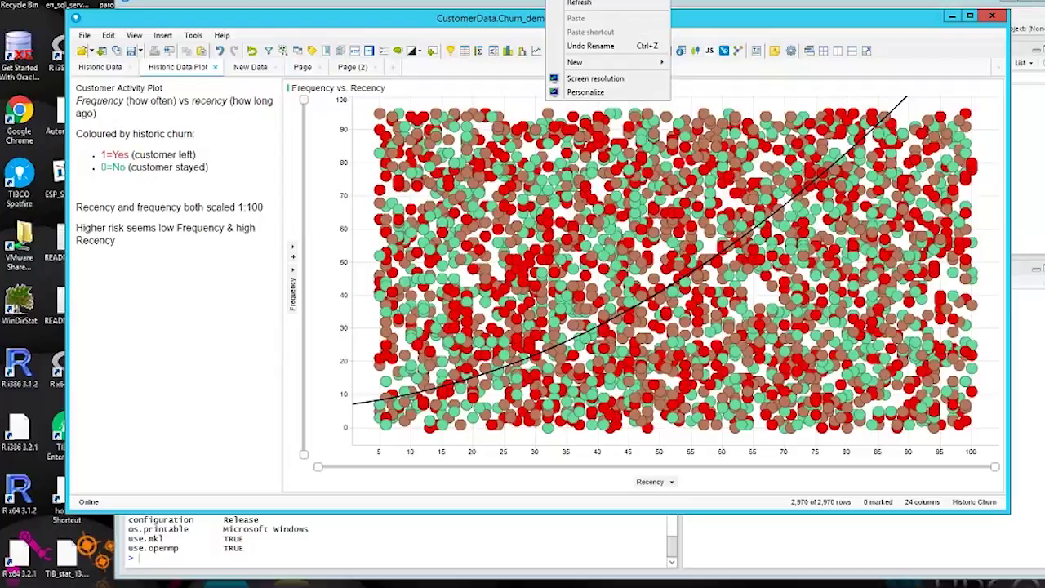